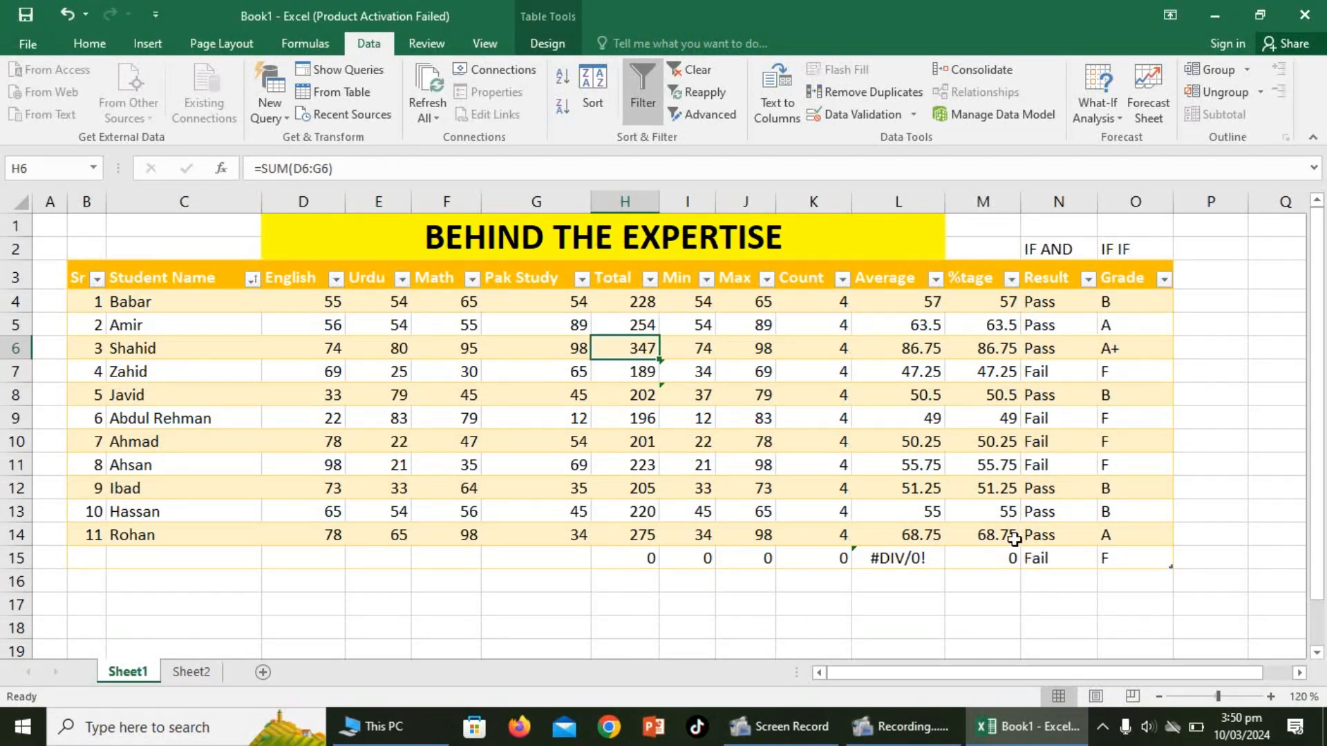
Delete row 15, the extra record without a serial number beneath the student table
click(1034, 556)
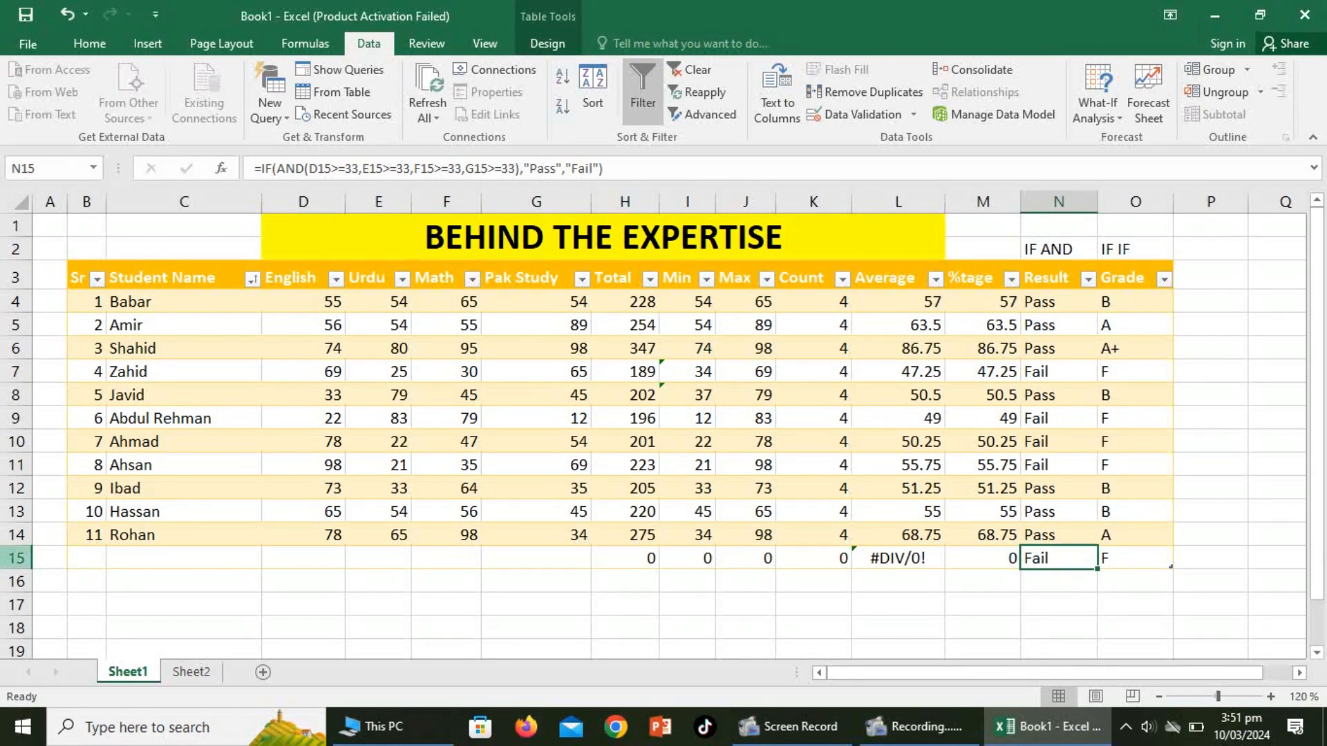
right_click(15, 562)
click(94, 434)
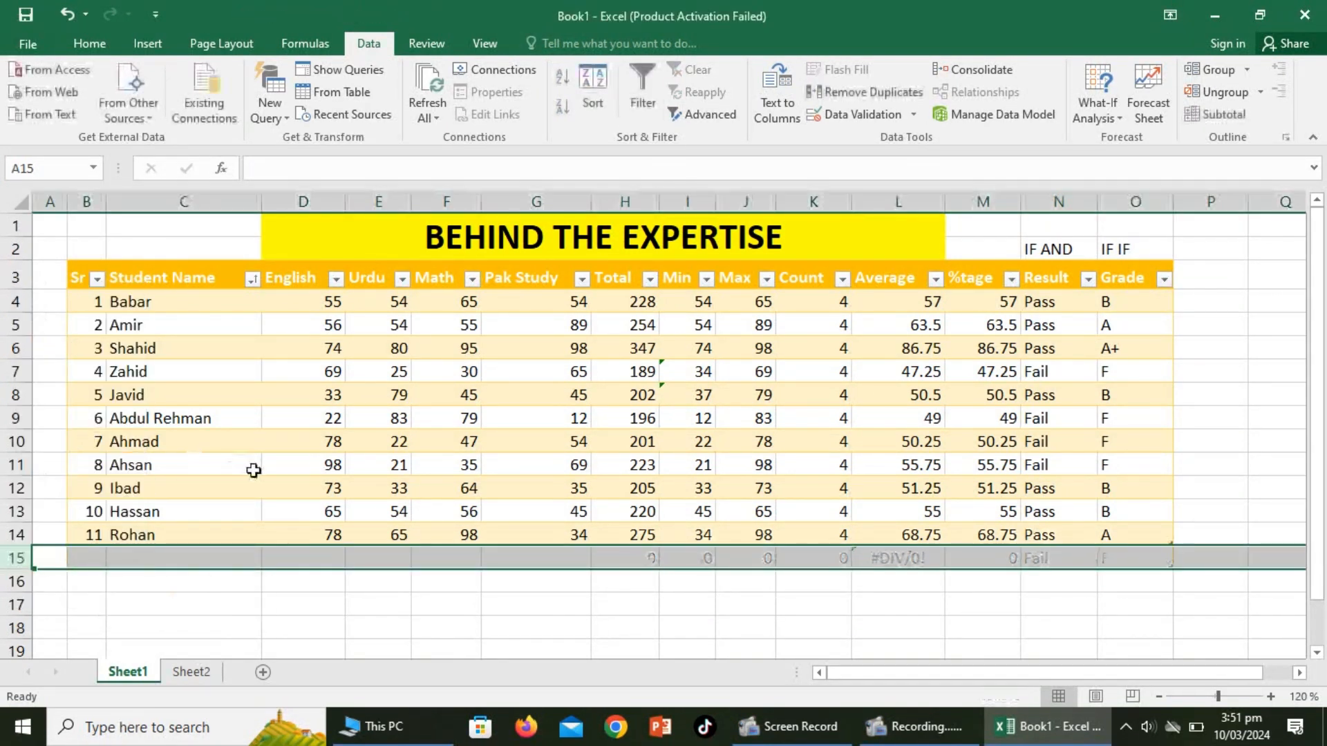
click(403, 583)
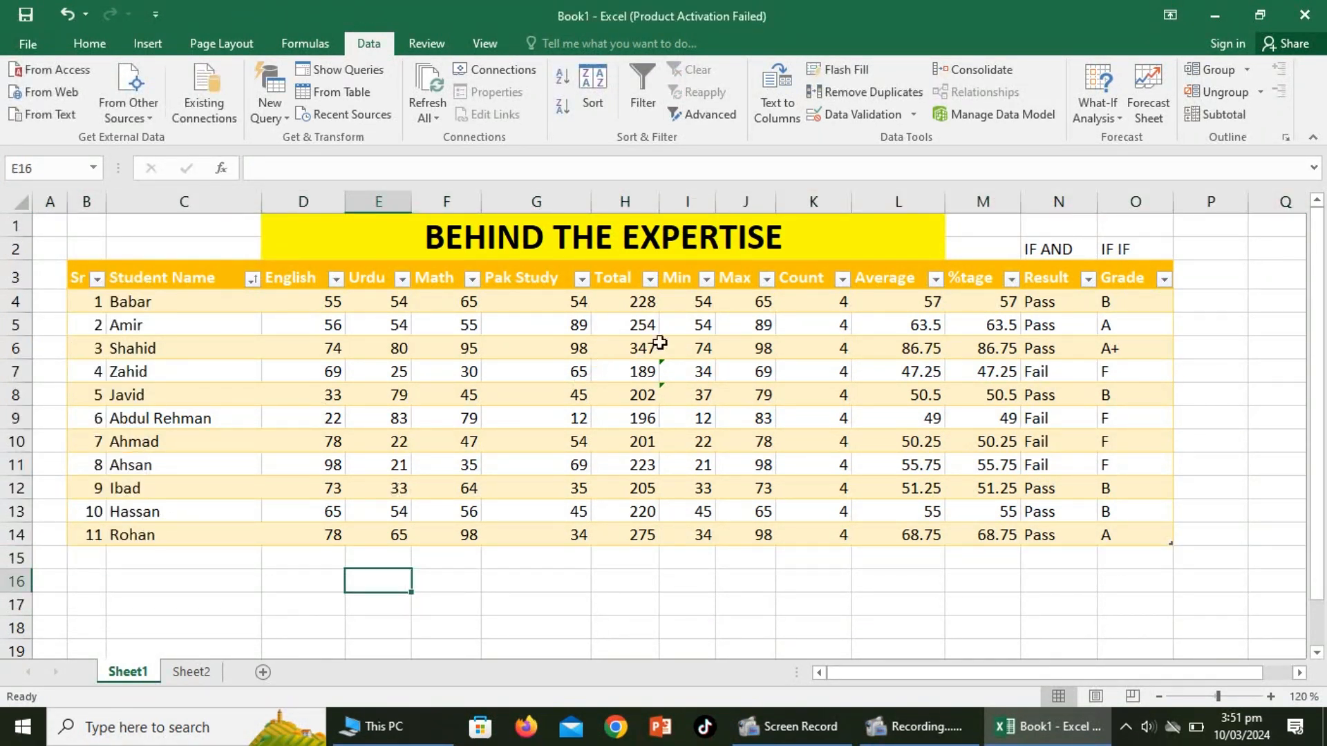
Add a new record by entering serial number 12 in B15, and inspect the Min formula in I15 and the Grade formula in O4
click(173, 530)
key(Left)
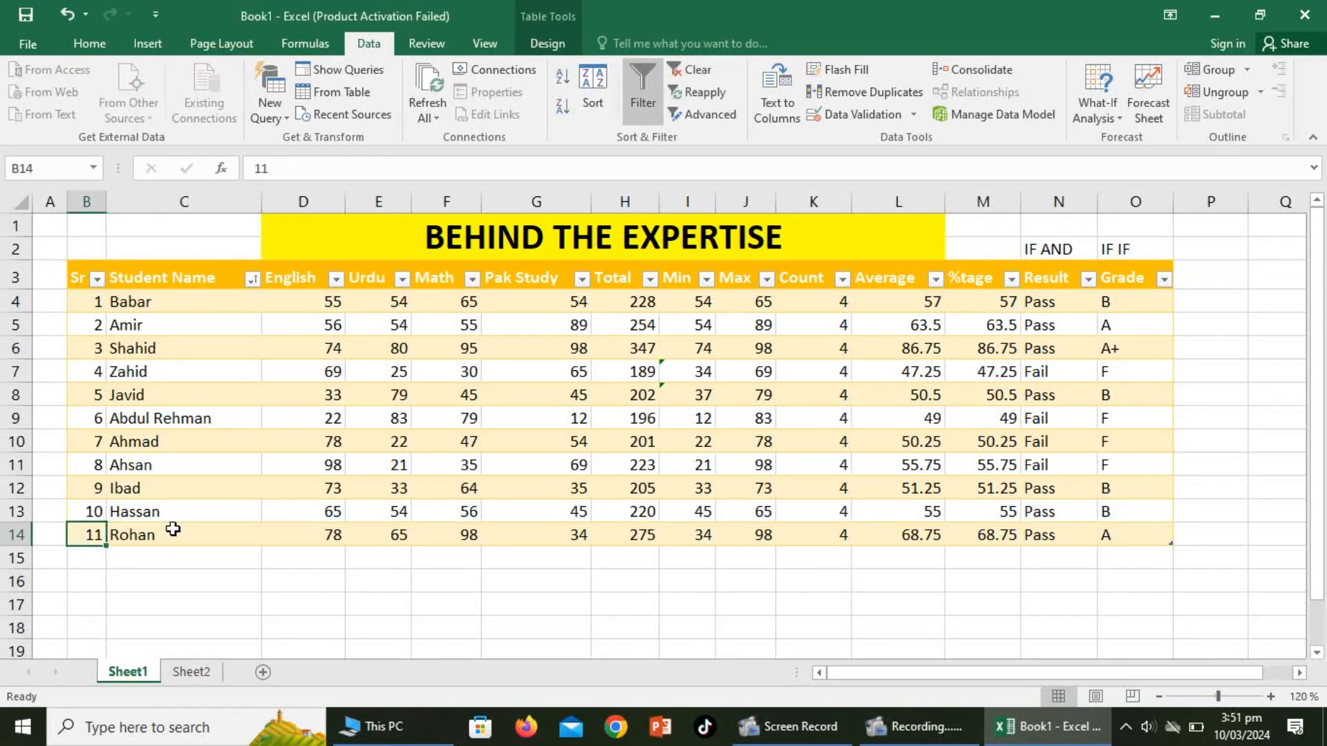
key(Down)
text(12)
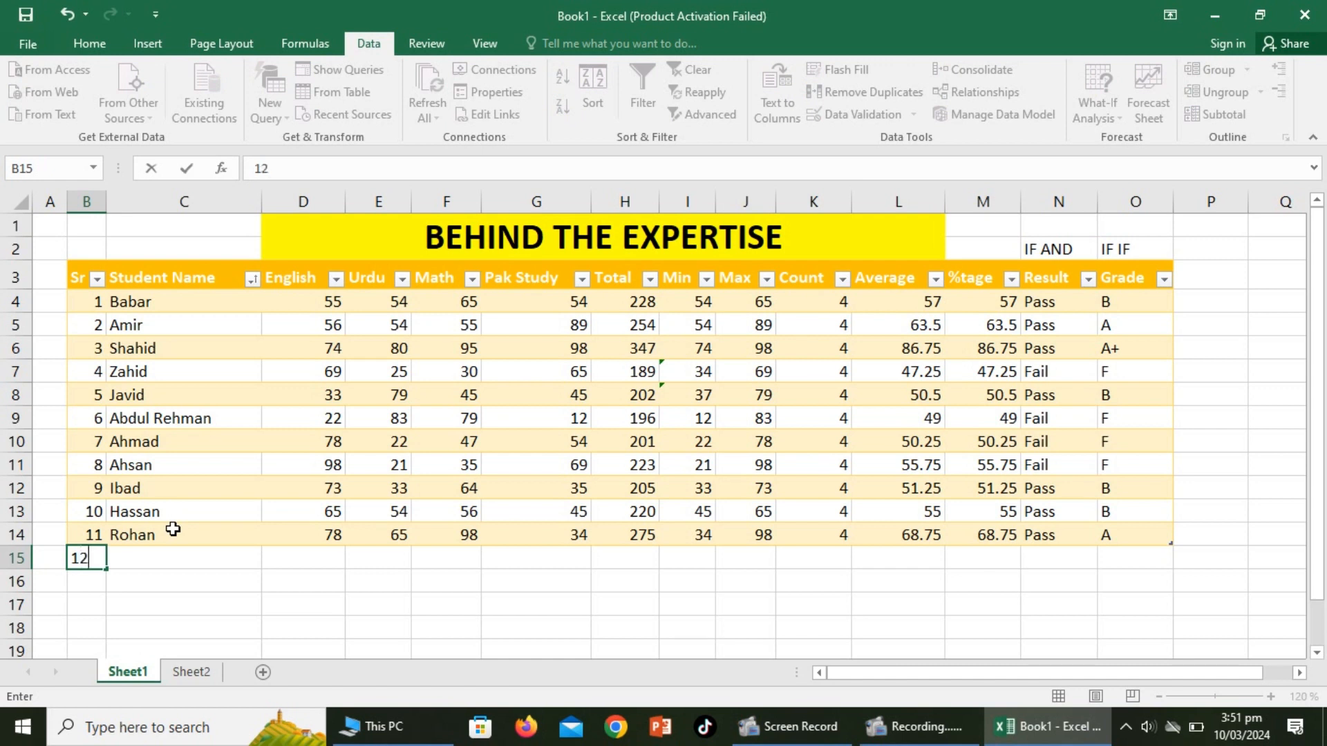
key(Return)
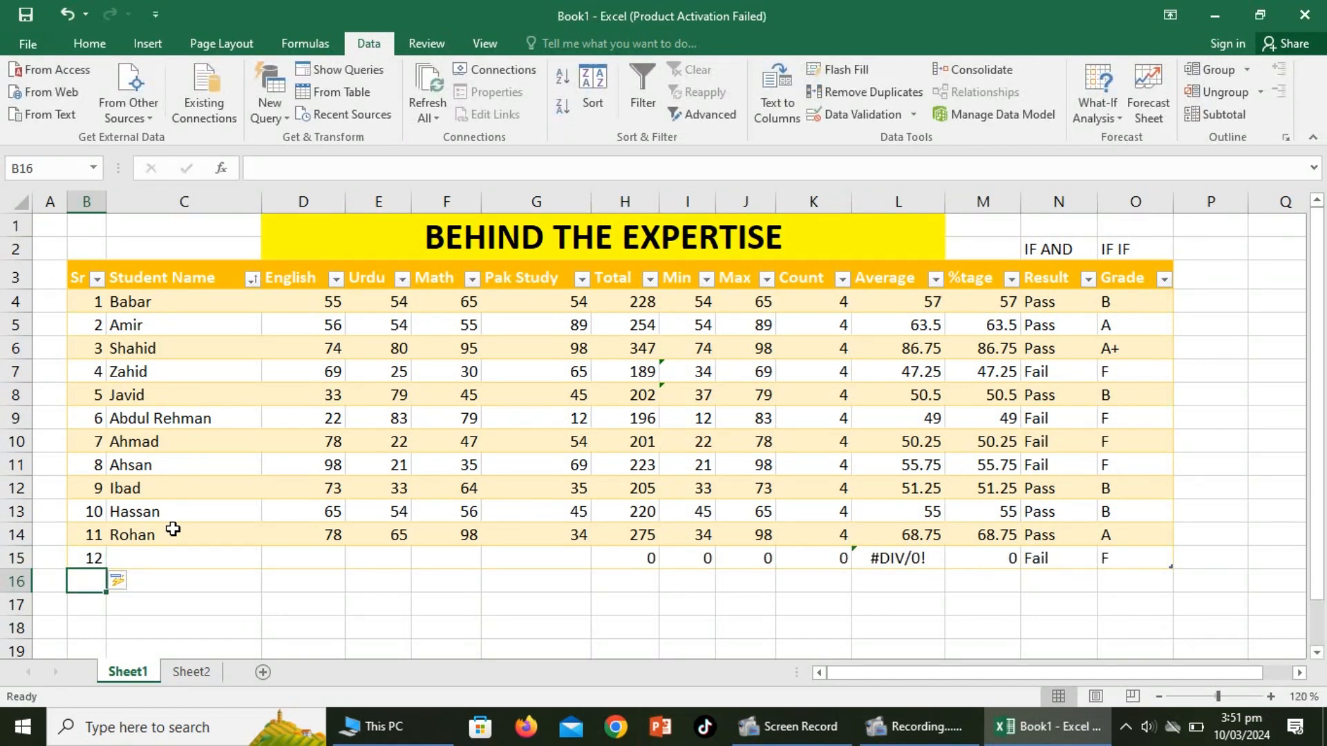
click(691, 560)
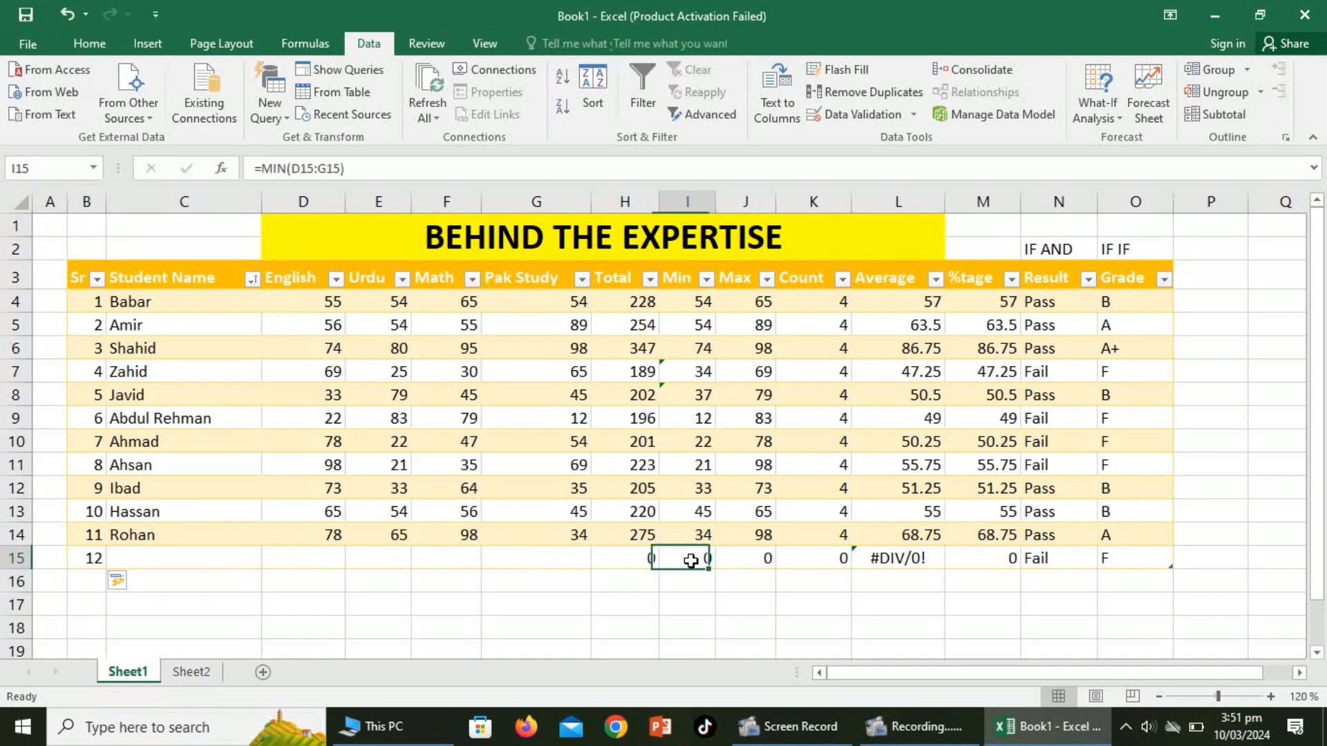
click(1104, 308)
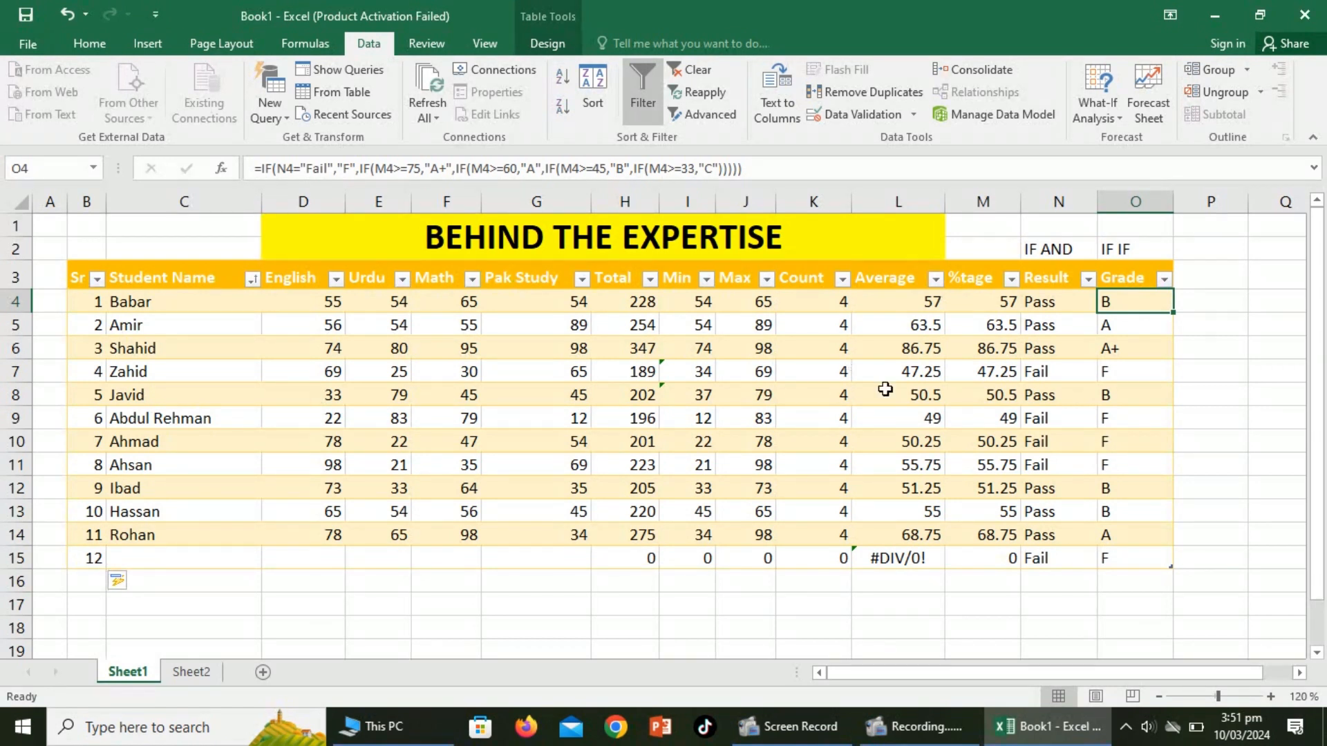
Enter the student's name for record 12 in C15
click(179, 561)
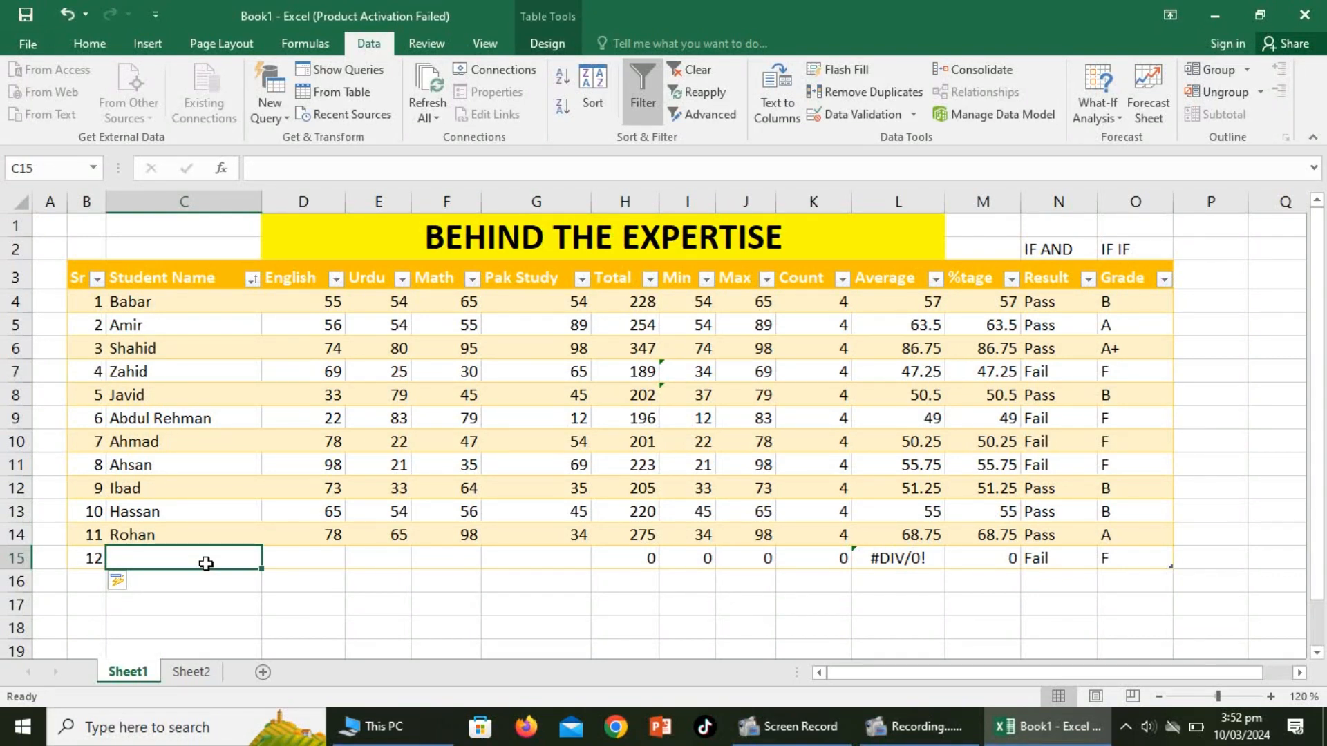
text(Rohan)
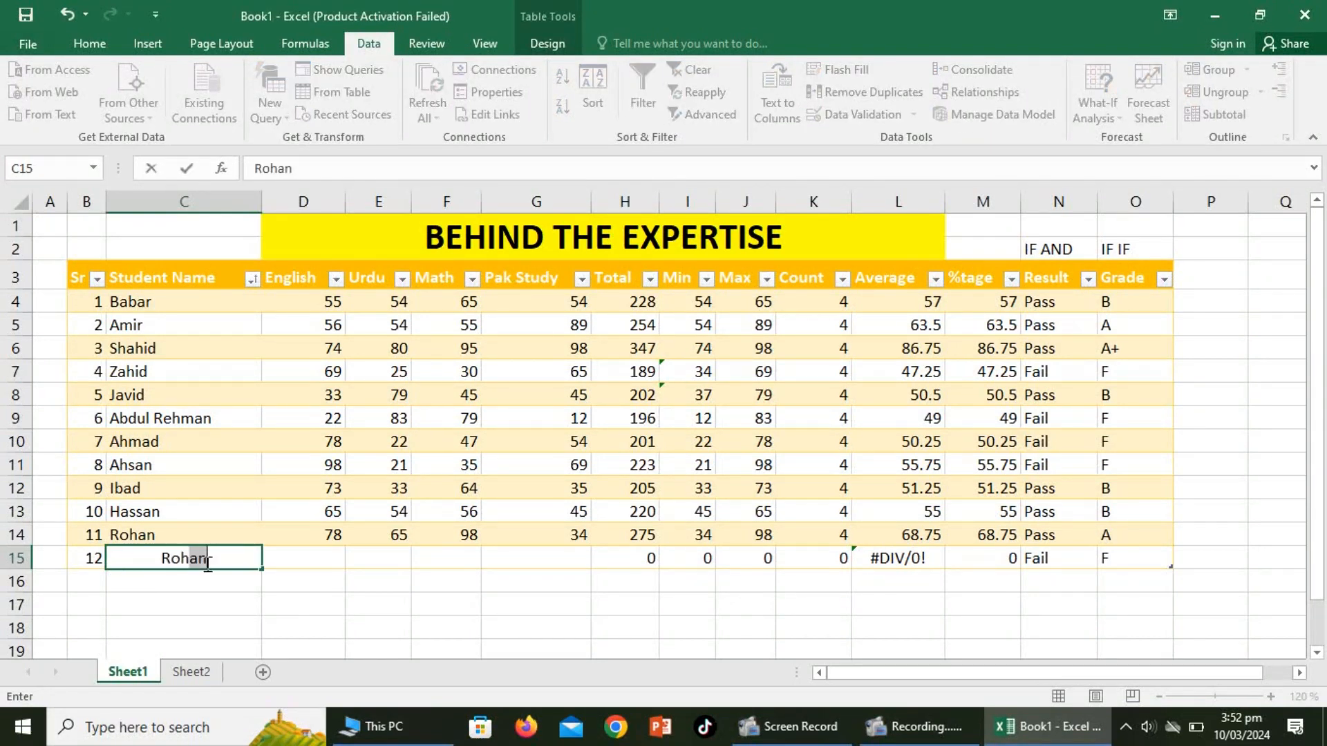
key(Return)
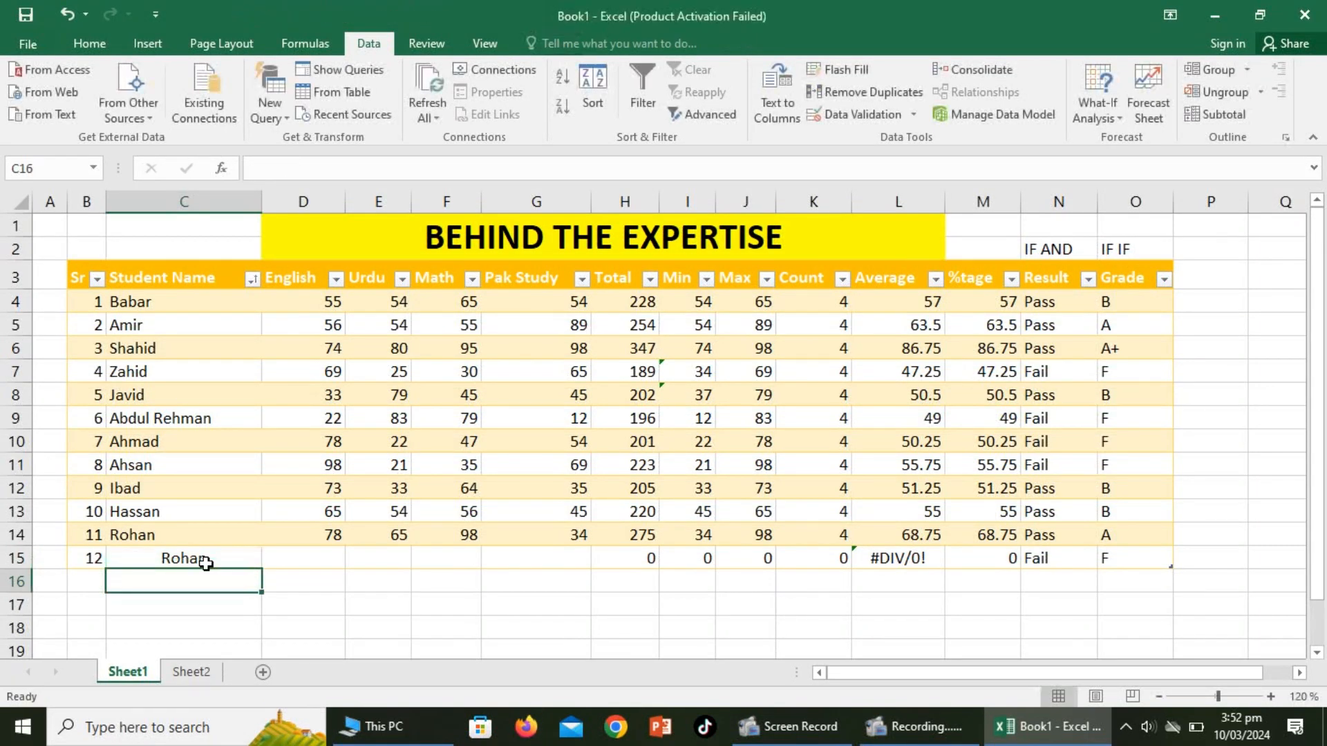
Enter record 12's marks as English 65, Urdu 45, Math 47 and Pak Study 87, and check its Result formula
key(Up)
key(Right)
text(65)
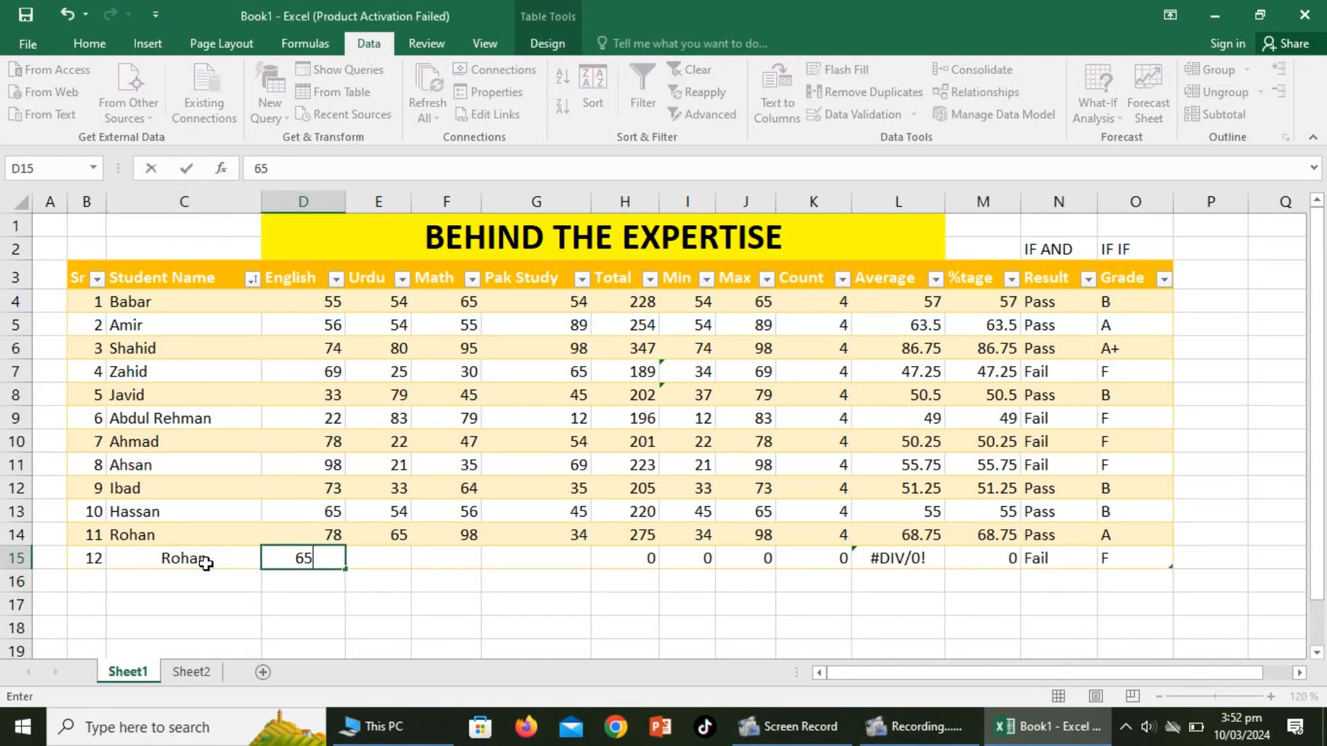
key(Right)
text(45)
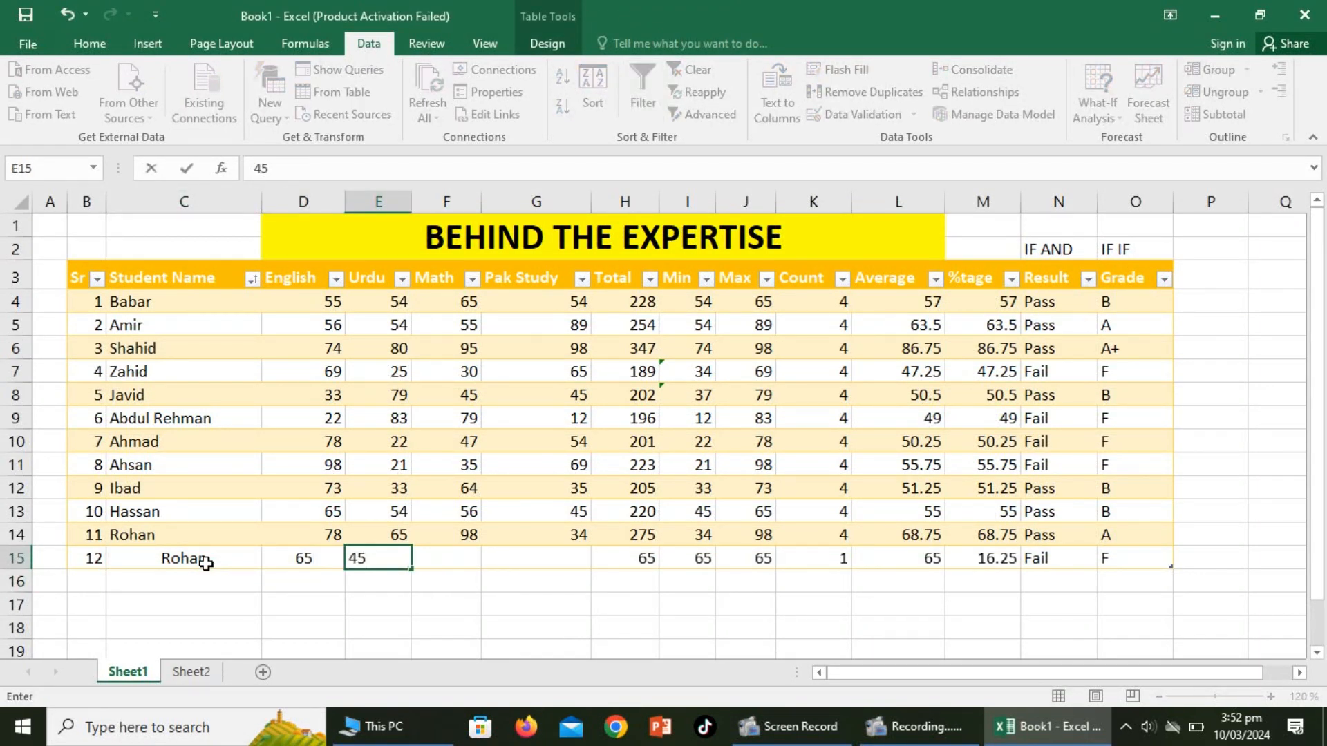
key(Right)
text(47)
key(Right)
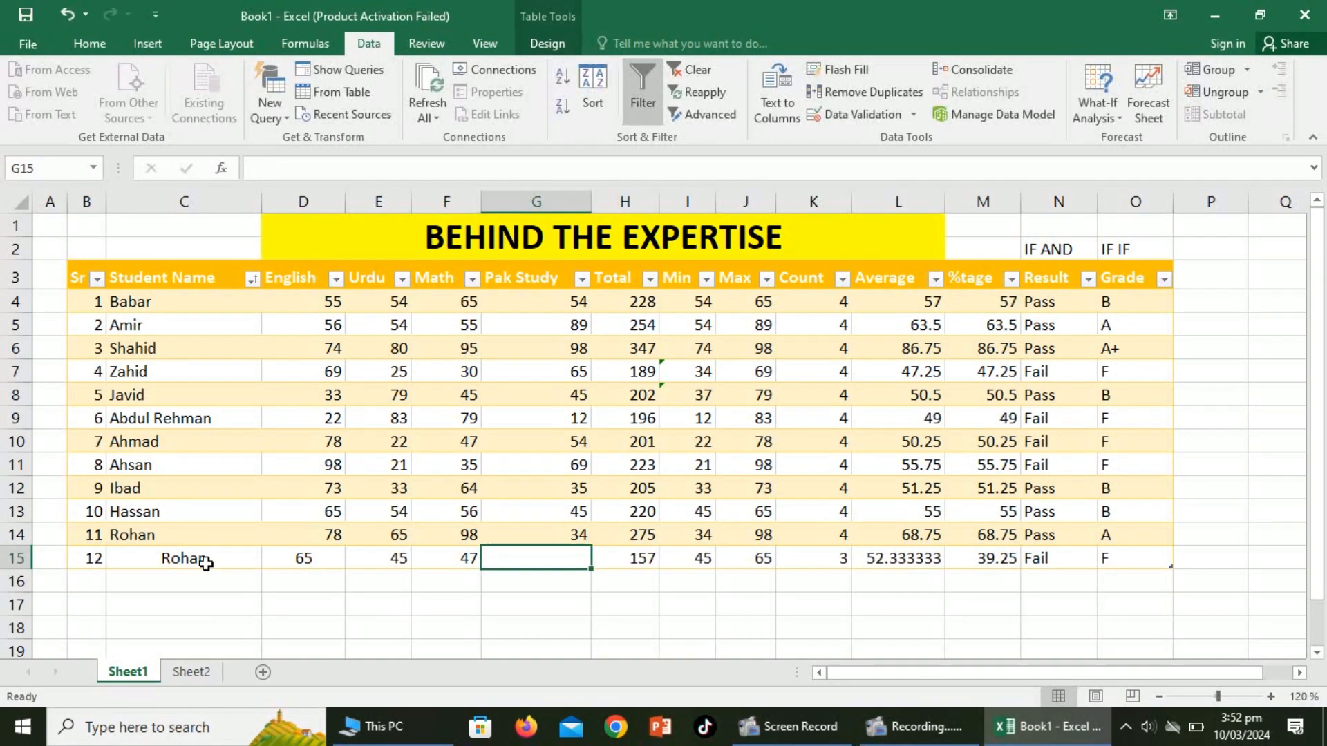
text(87)
key(Right)
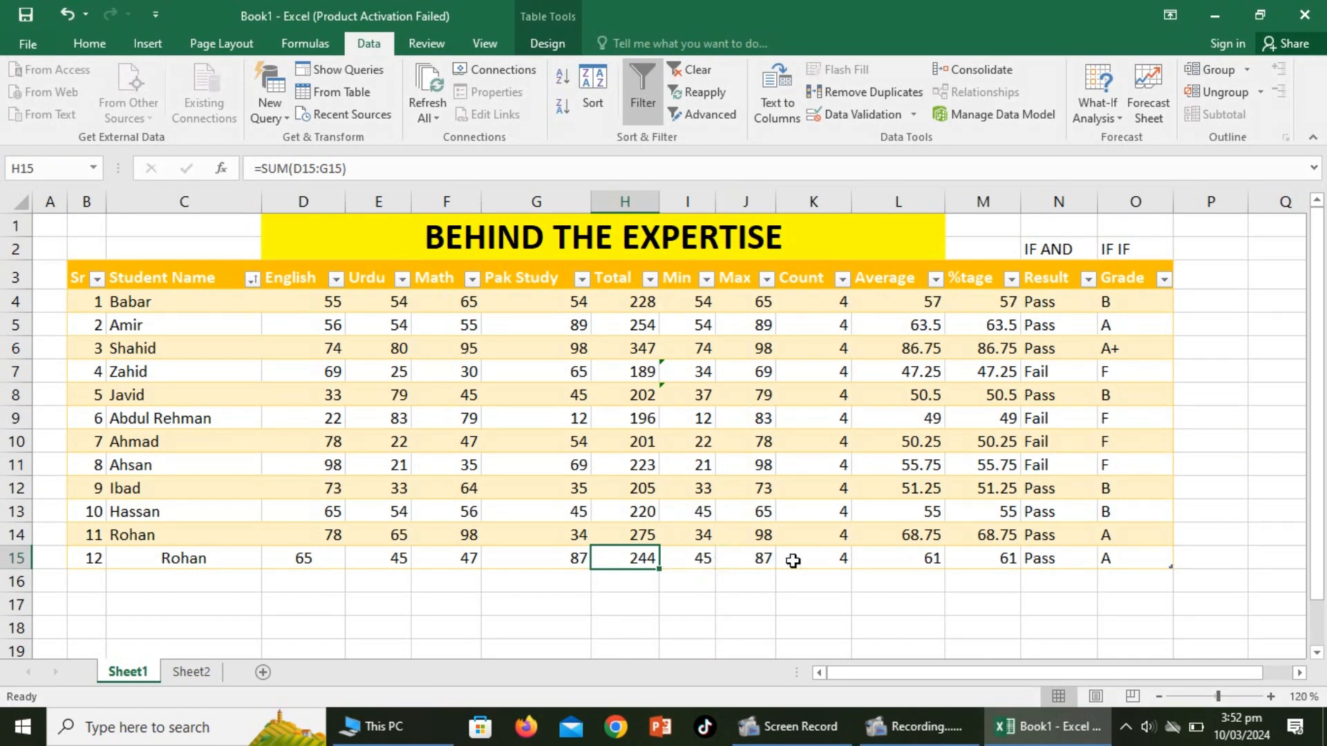
click(1066, 558)
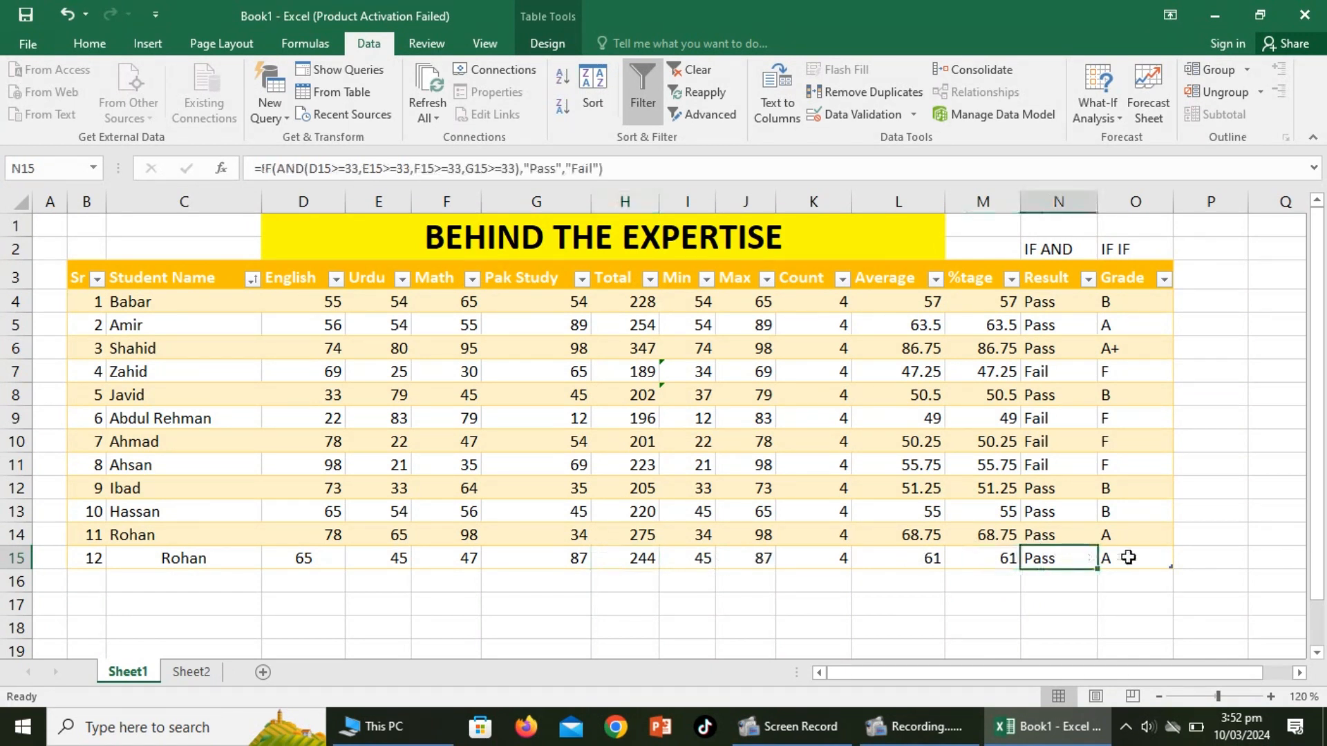
Add another record below the table by entering serial number 13 in B16
click(86, 557)
key(Return)
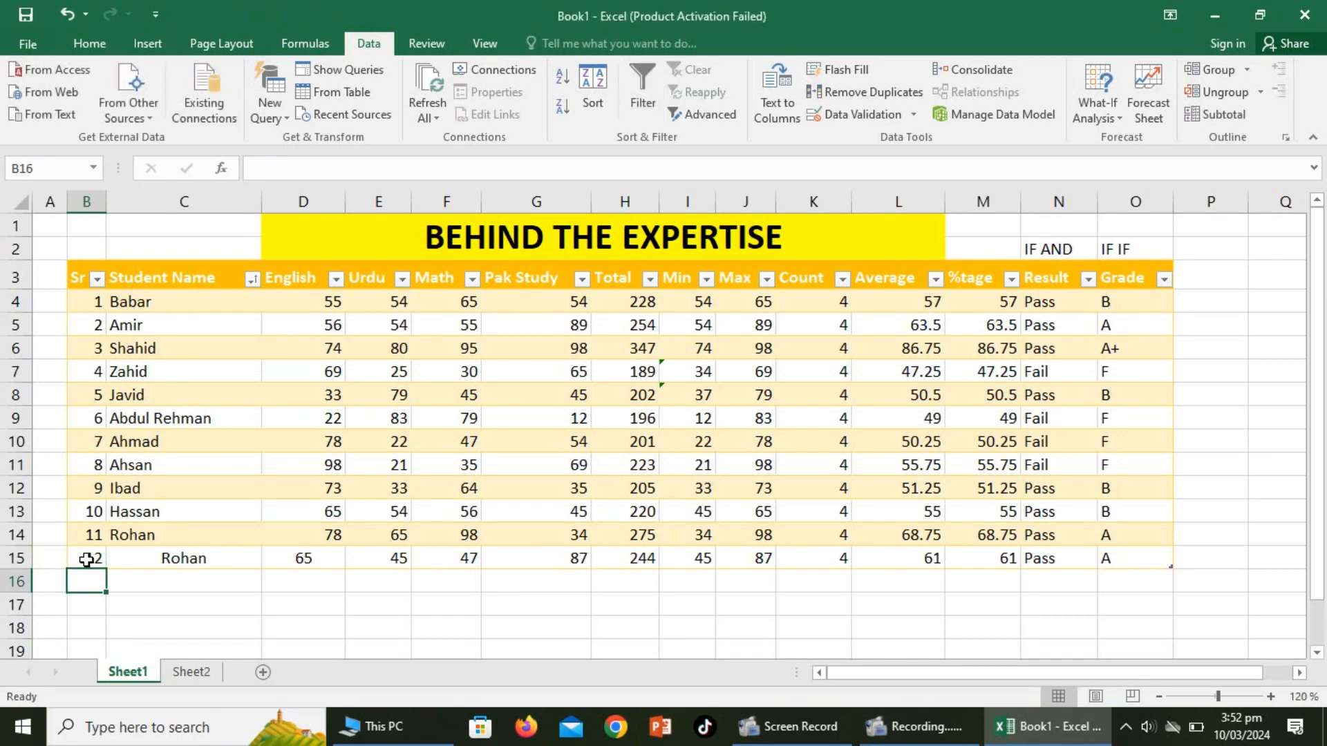
text(13)
key(Return)
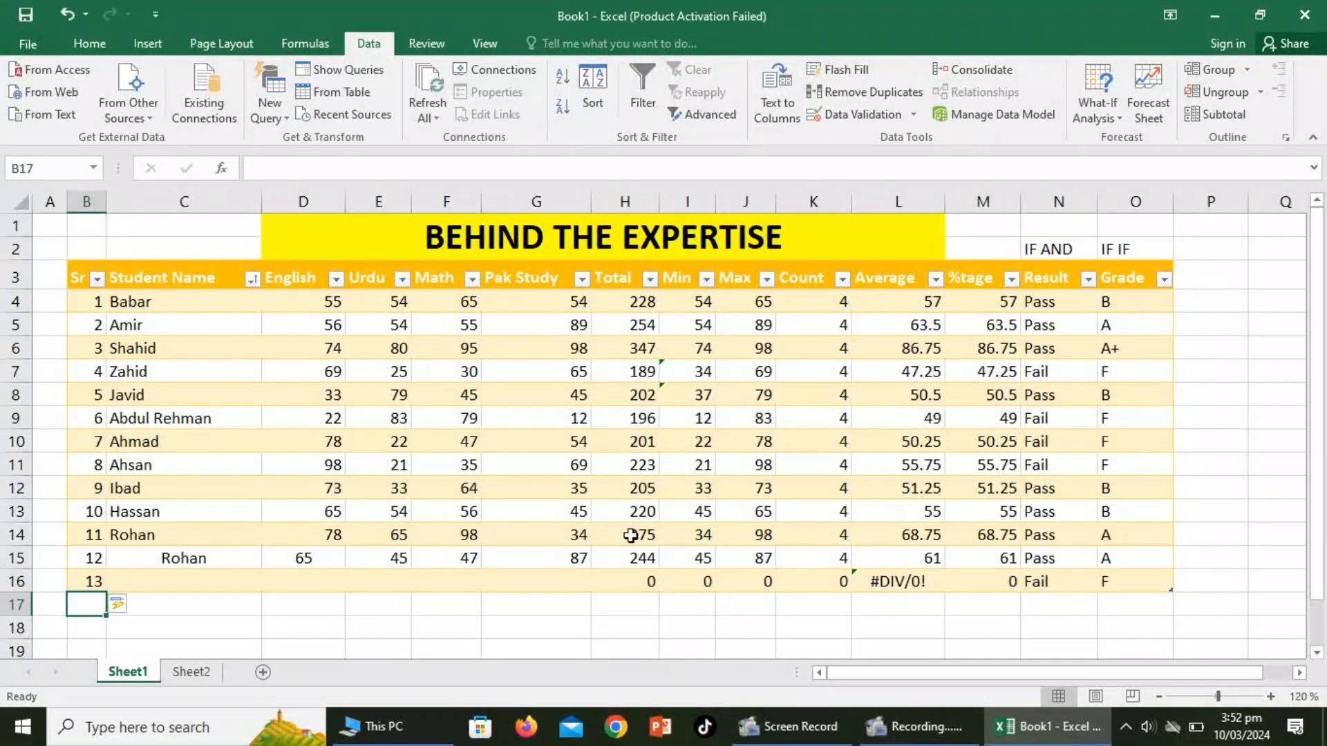
Examine the Total formula in H14 and the cells it refers to, leaving it unedited
double_click(634, 536)
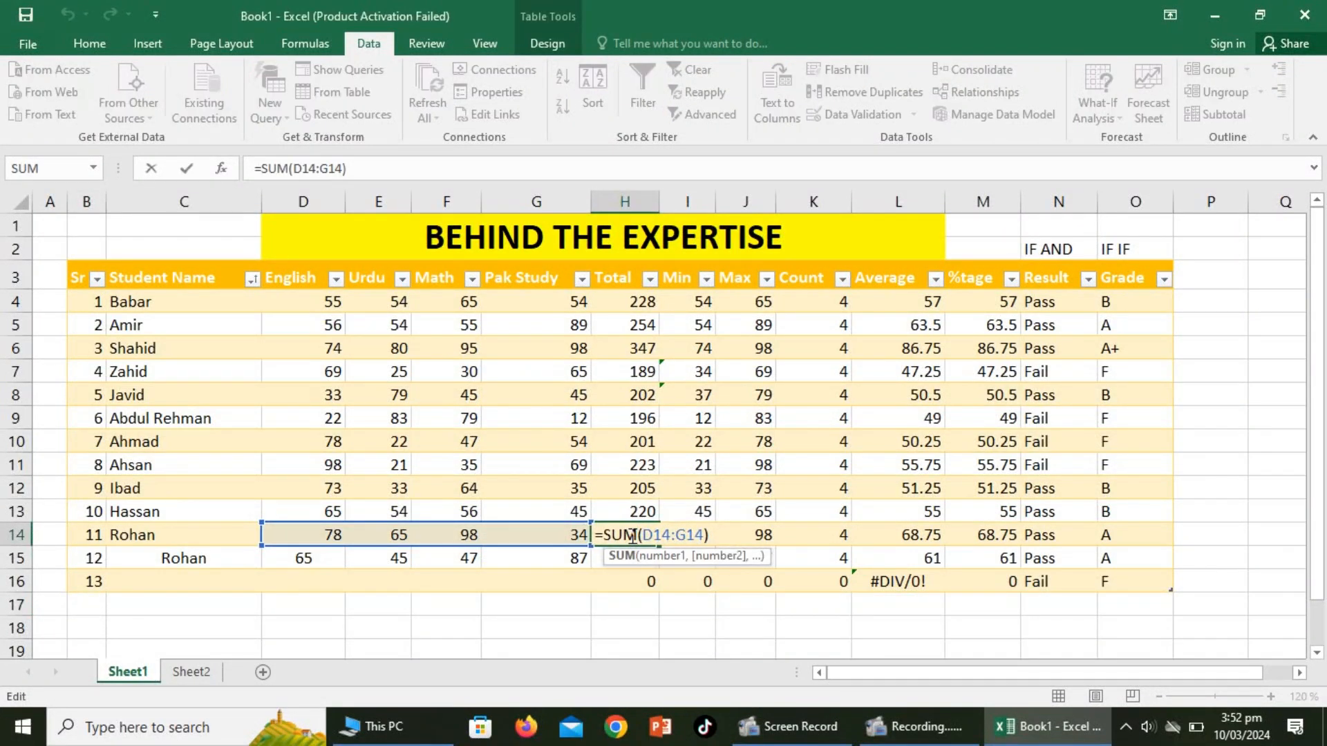
key(Escape)
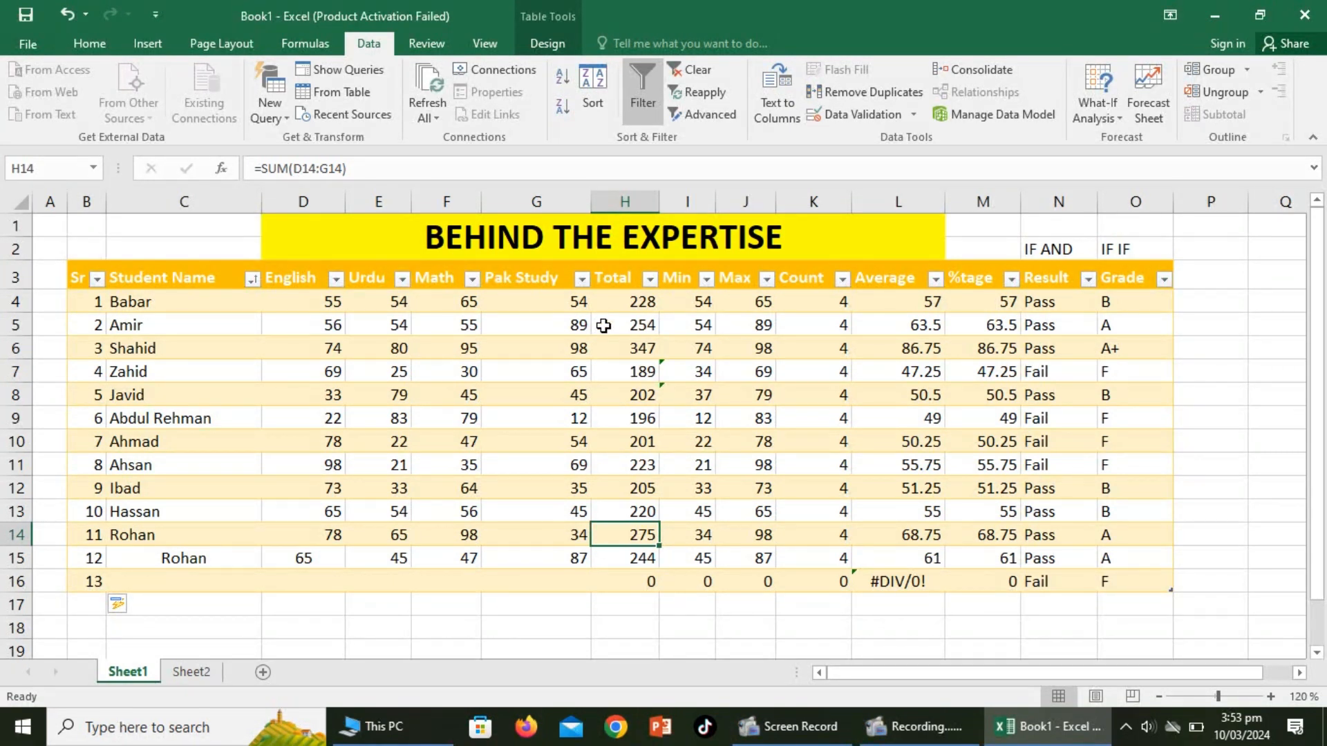
click(508, 444)
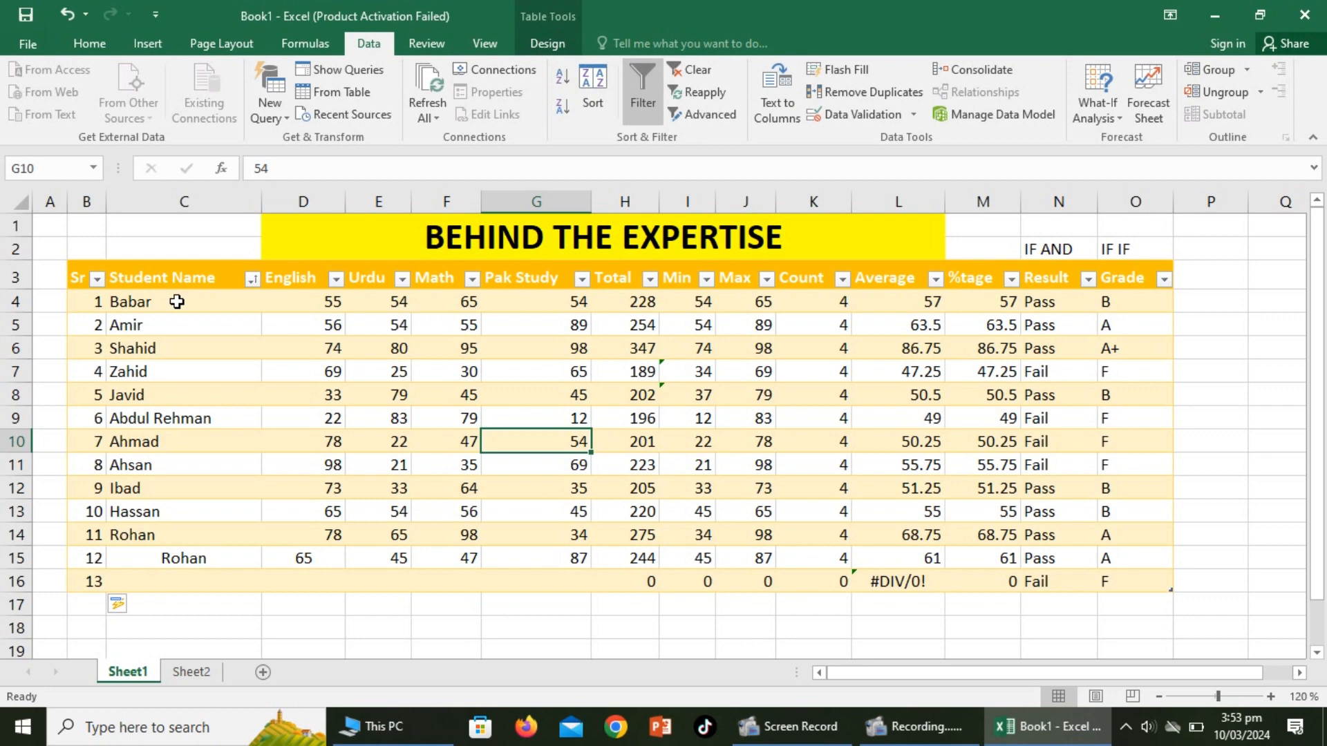
drag(88, 275, 623, 465)
drag(615, 476, 981, 559)
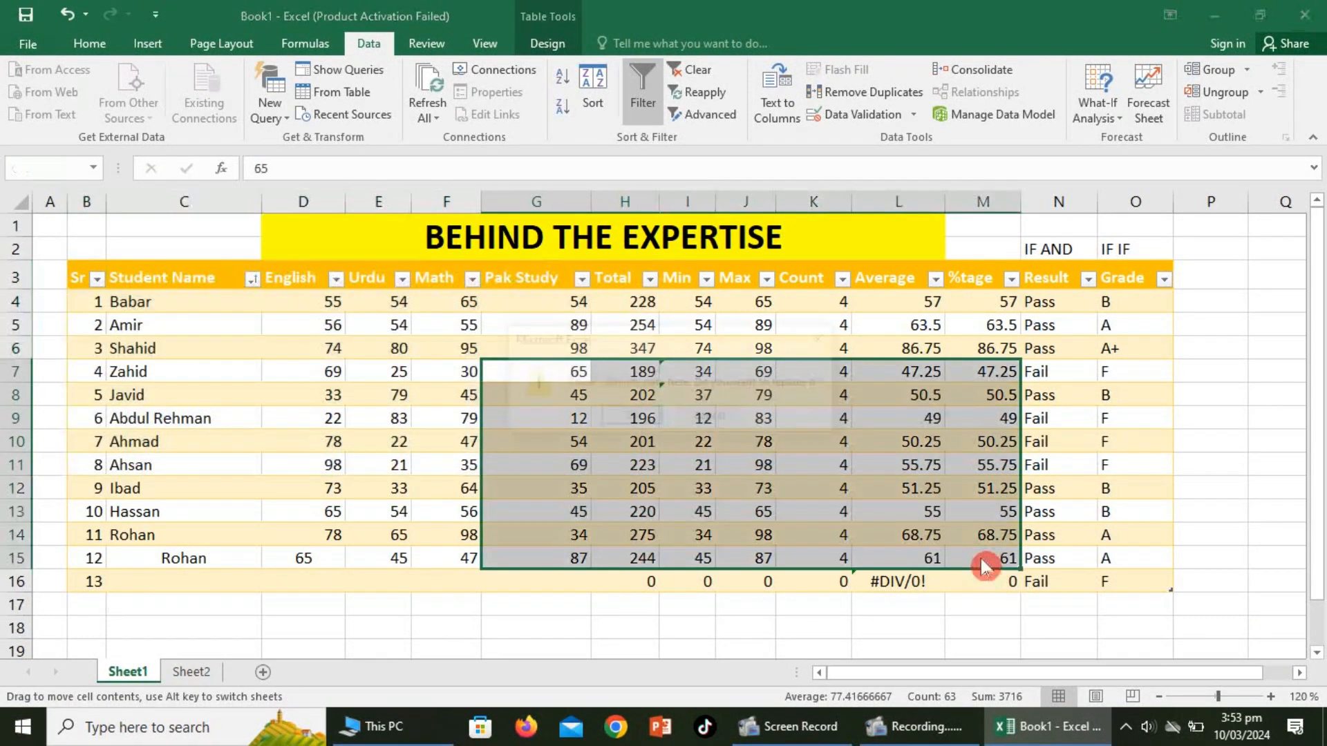
key(Escape)
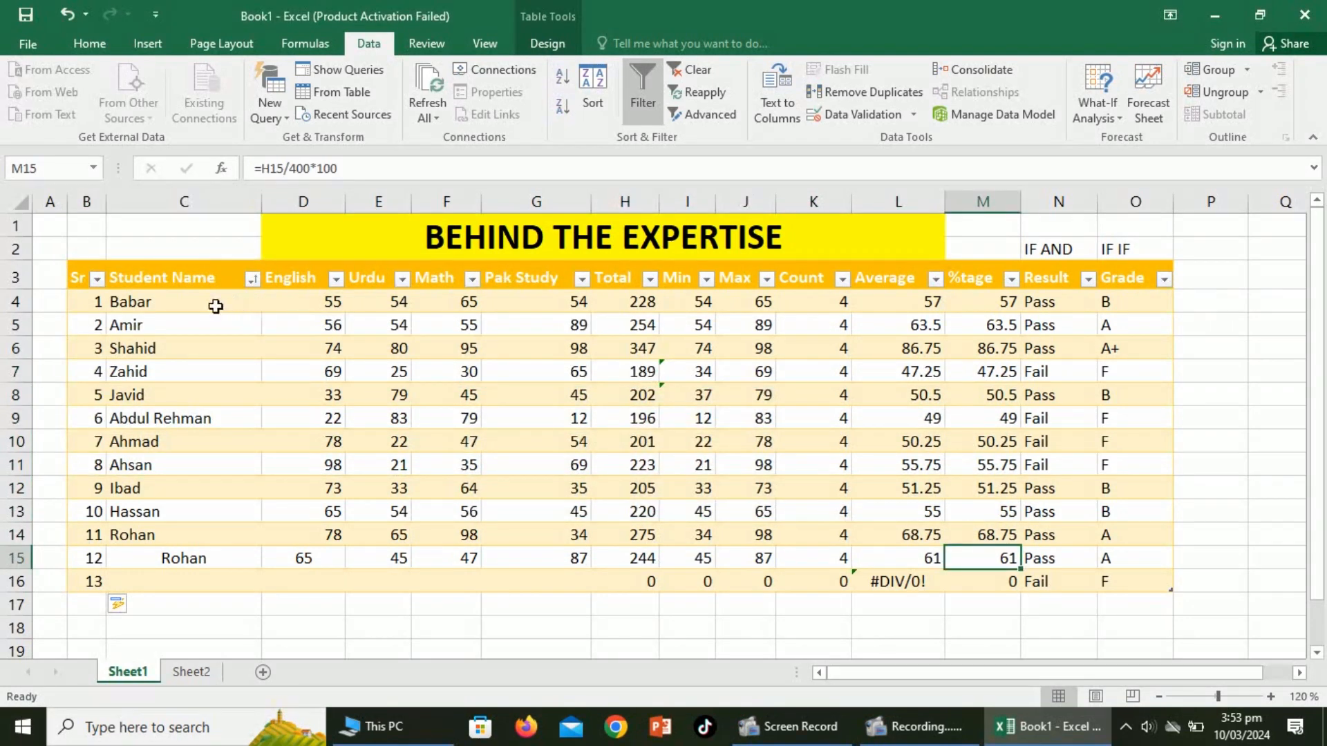
Try Clear All on the table's data rows B4:O16, and undo the clearing
click(90, 300)
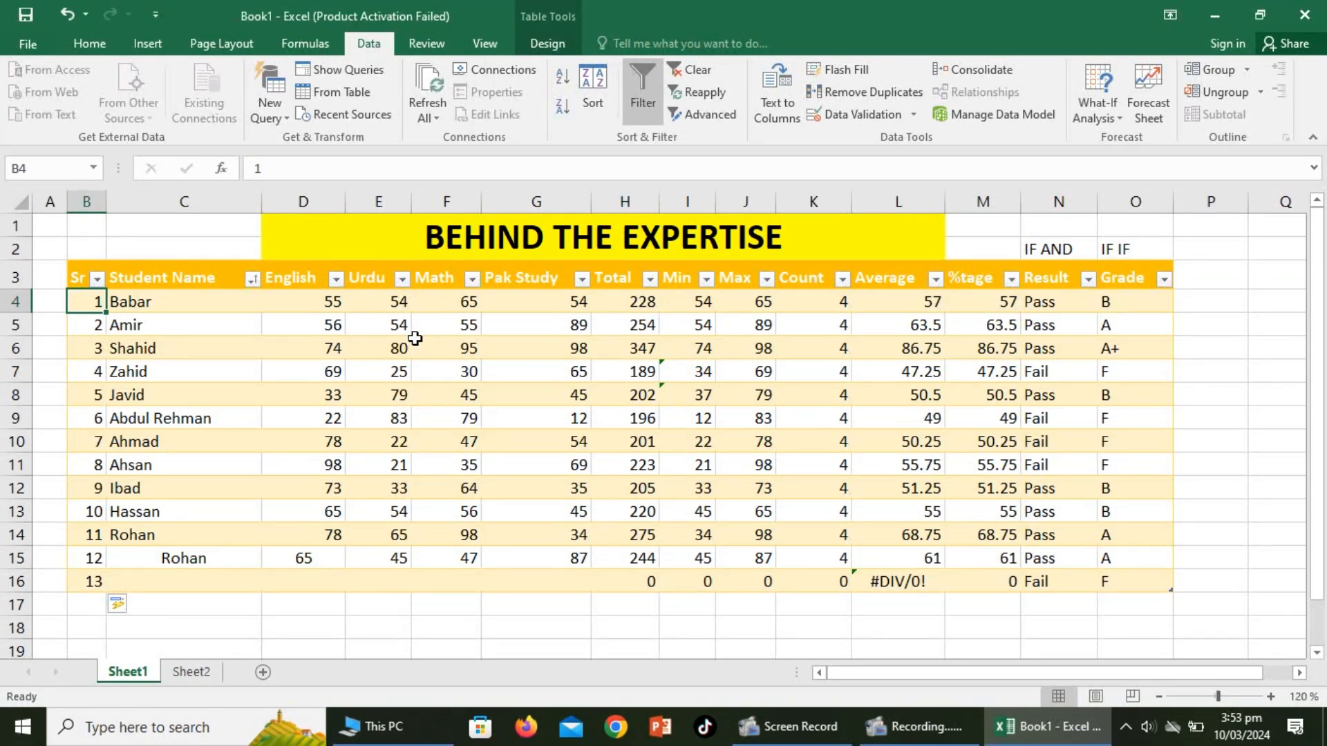
key(ctrl+shift+Right)
key(ctrl+shift+Down)
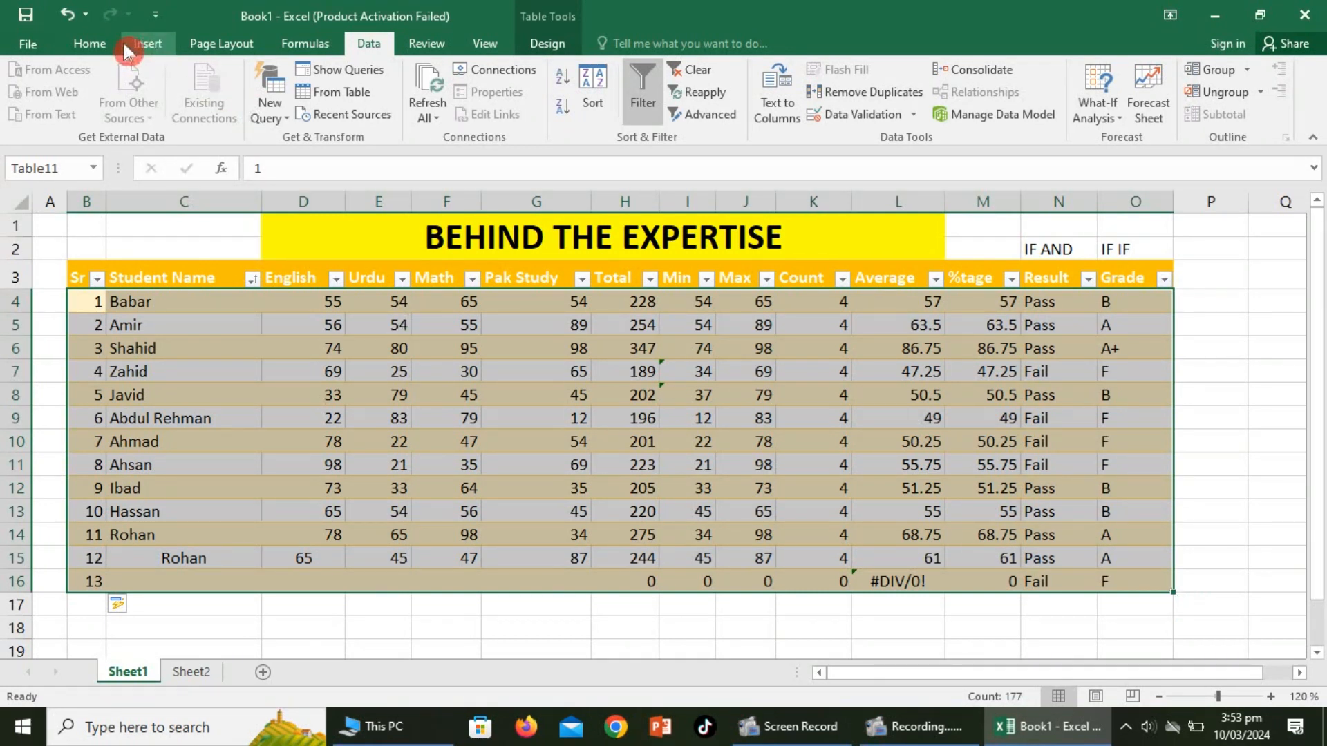
click(82, 44)
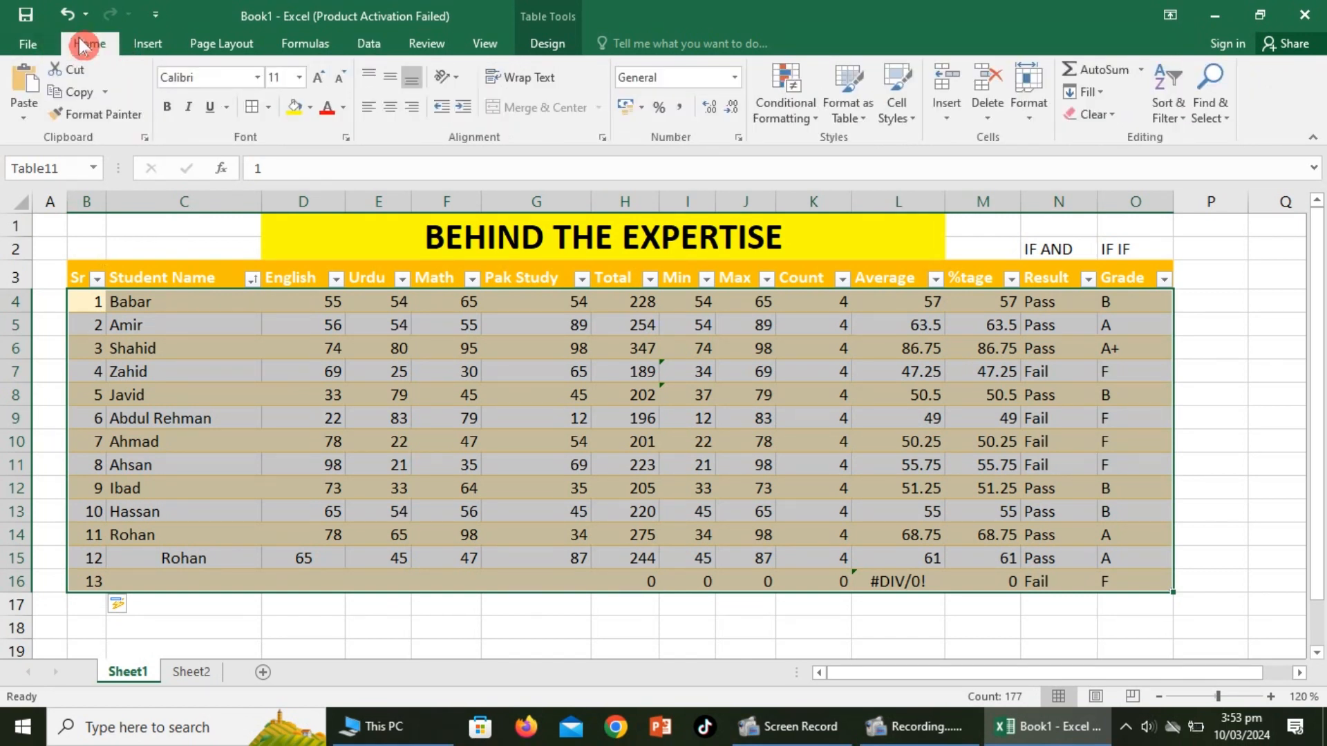
click(1122, 128)
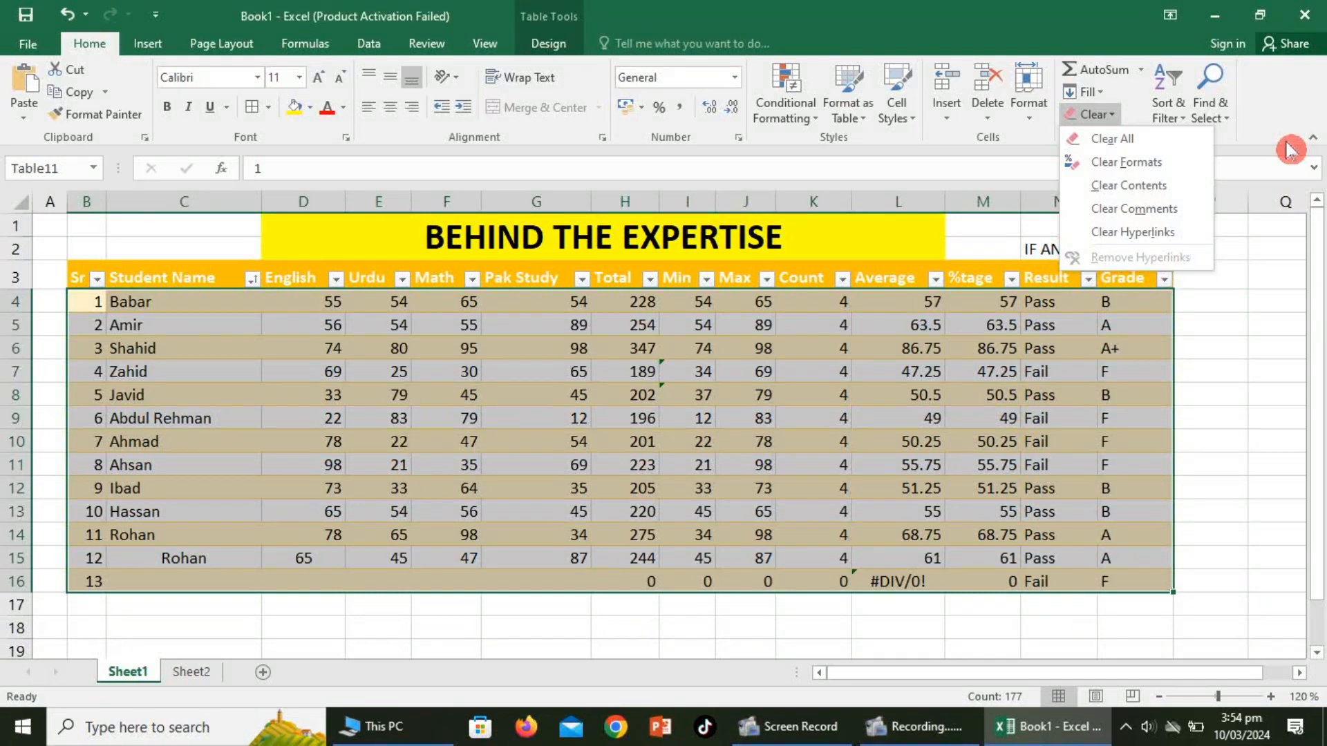
click(1160, 142)
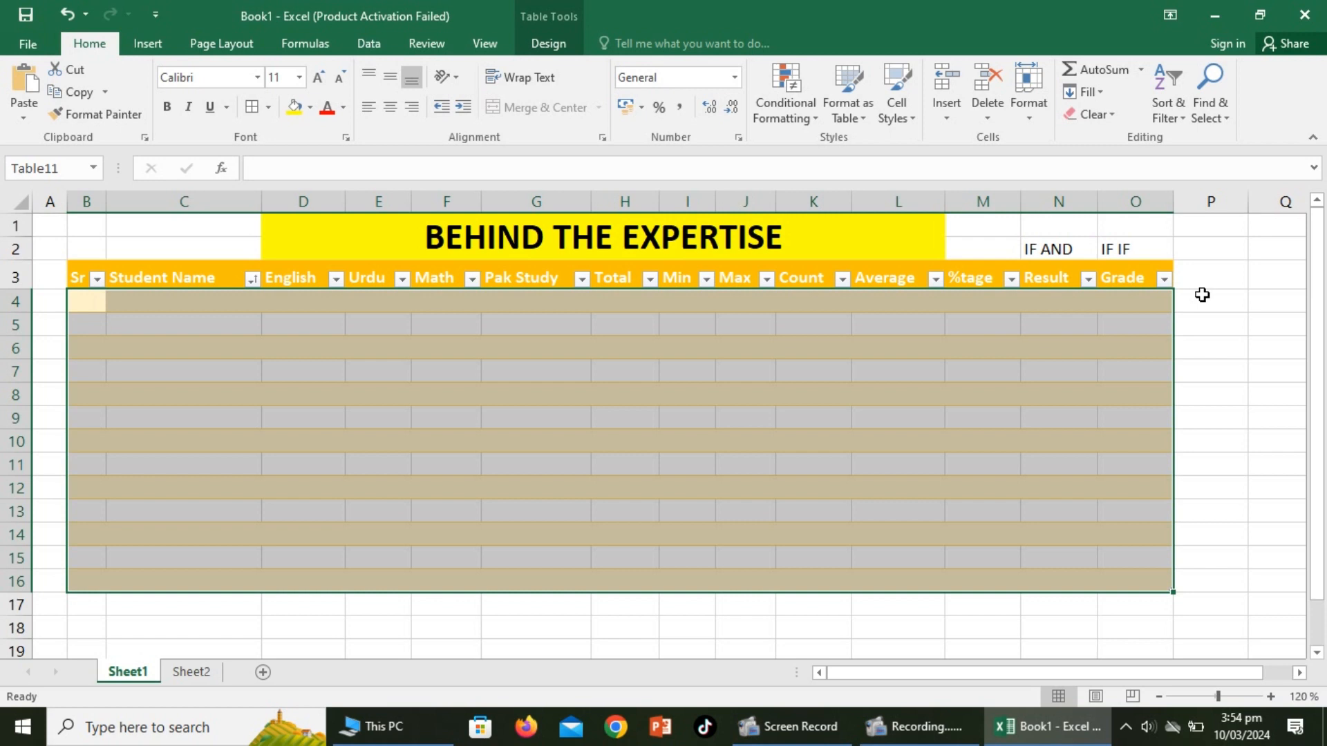
key(ctrl+z)
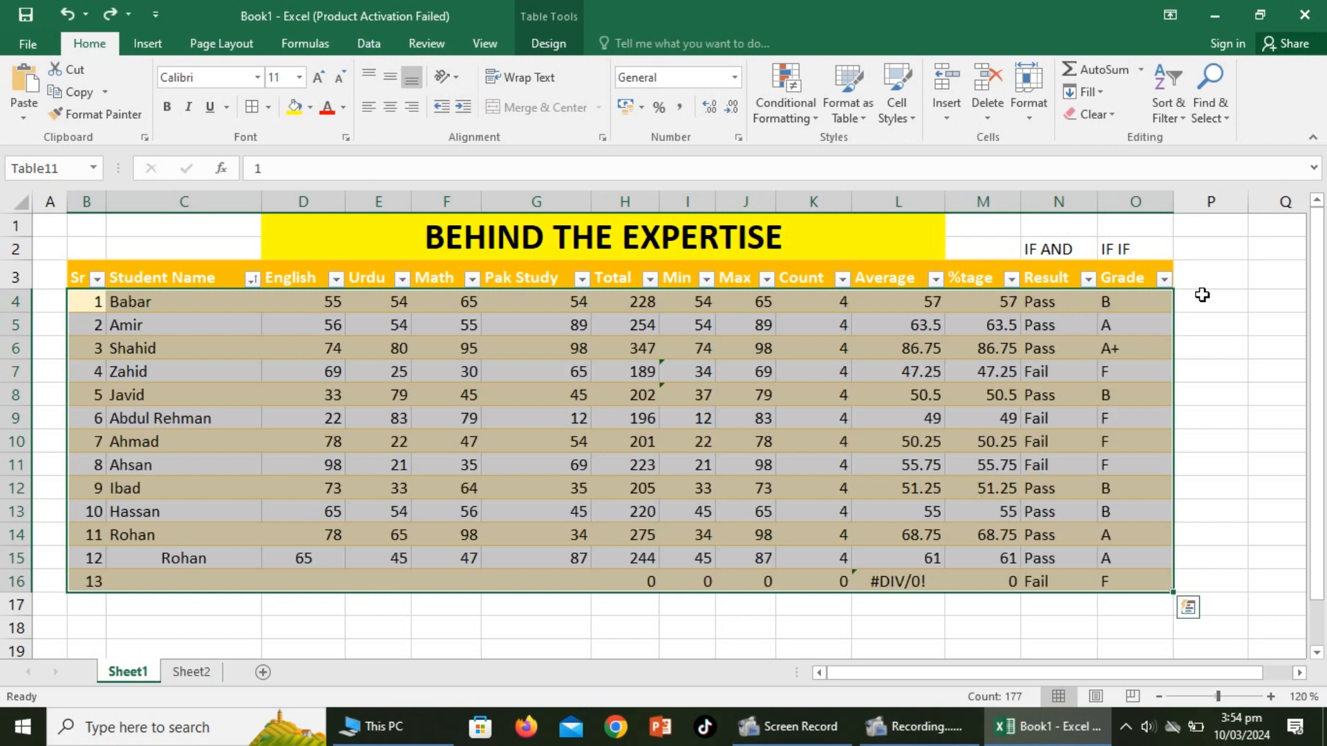
click(1219, 389)
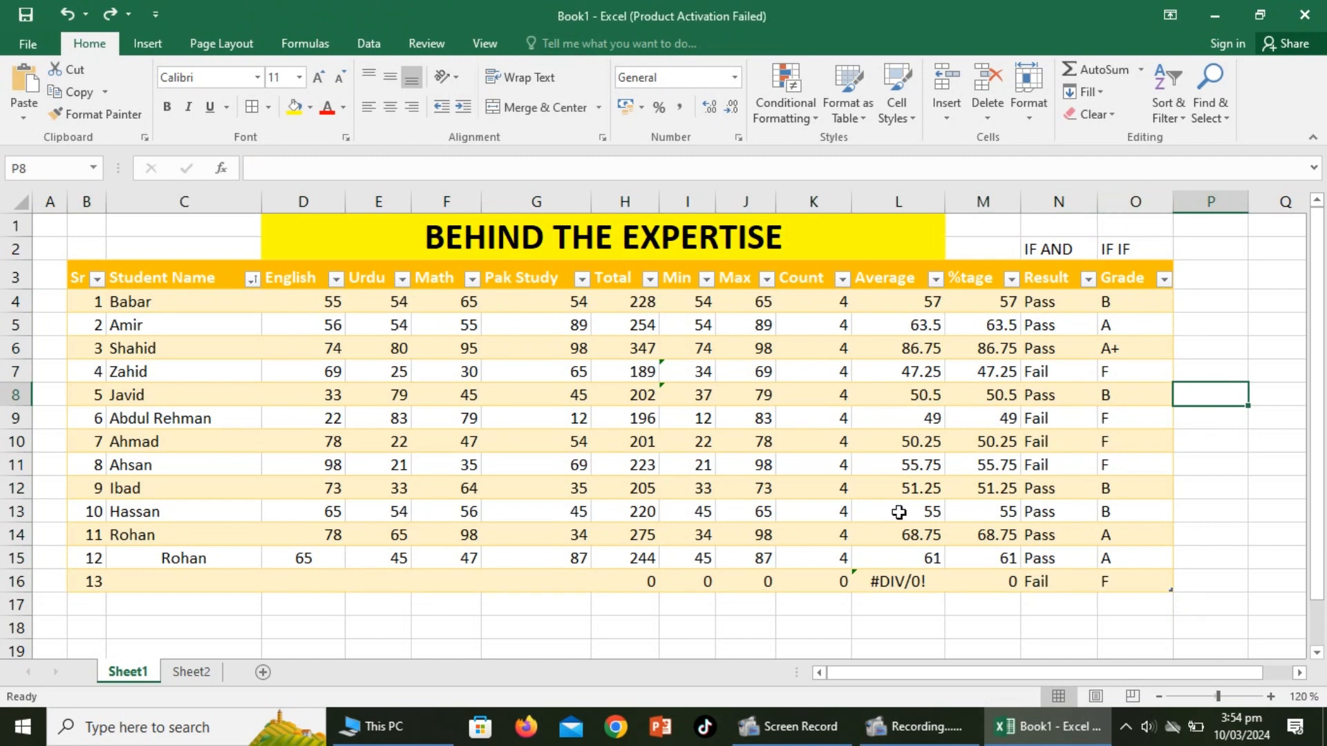
Clear only the formats from the whole table including its header row, B3:O16
double_click(81, 279)
click(508, 302)
click(138, 371)
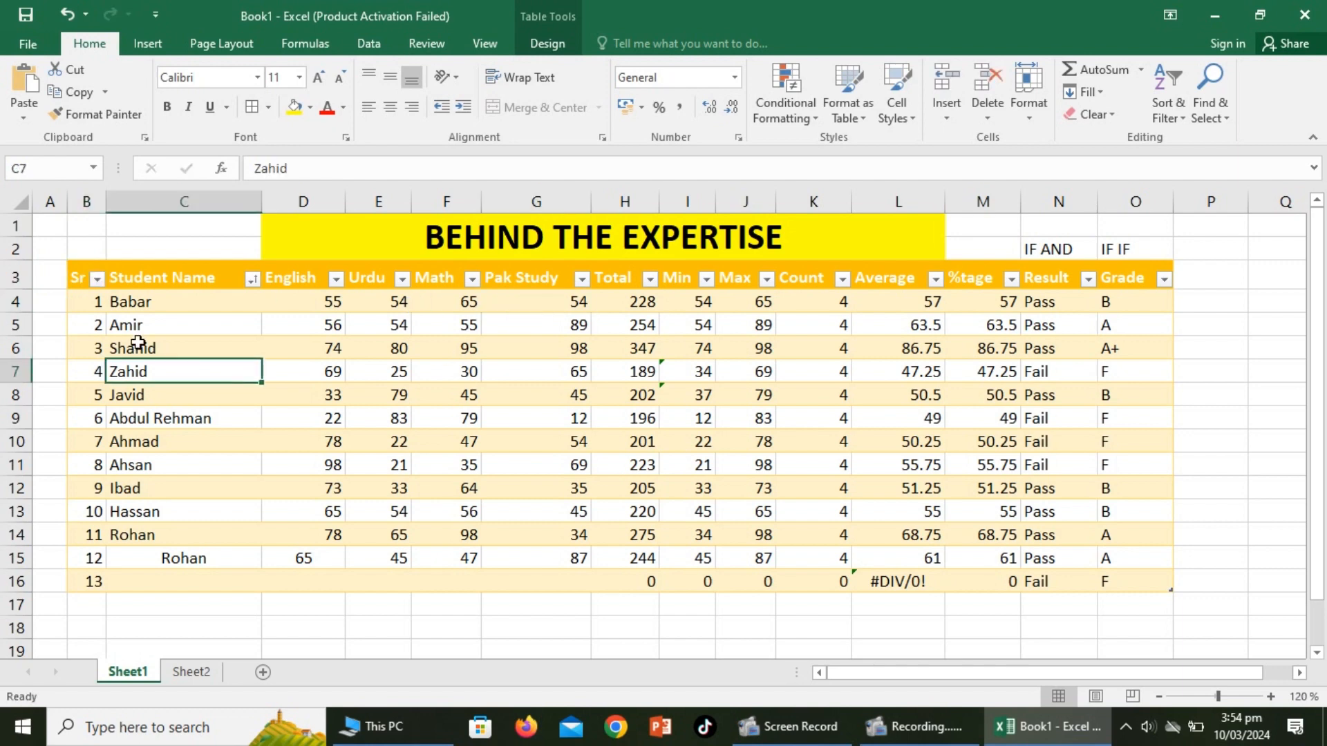
click(94, 282)
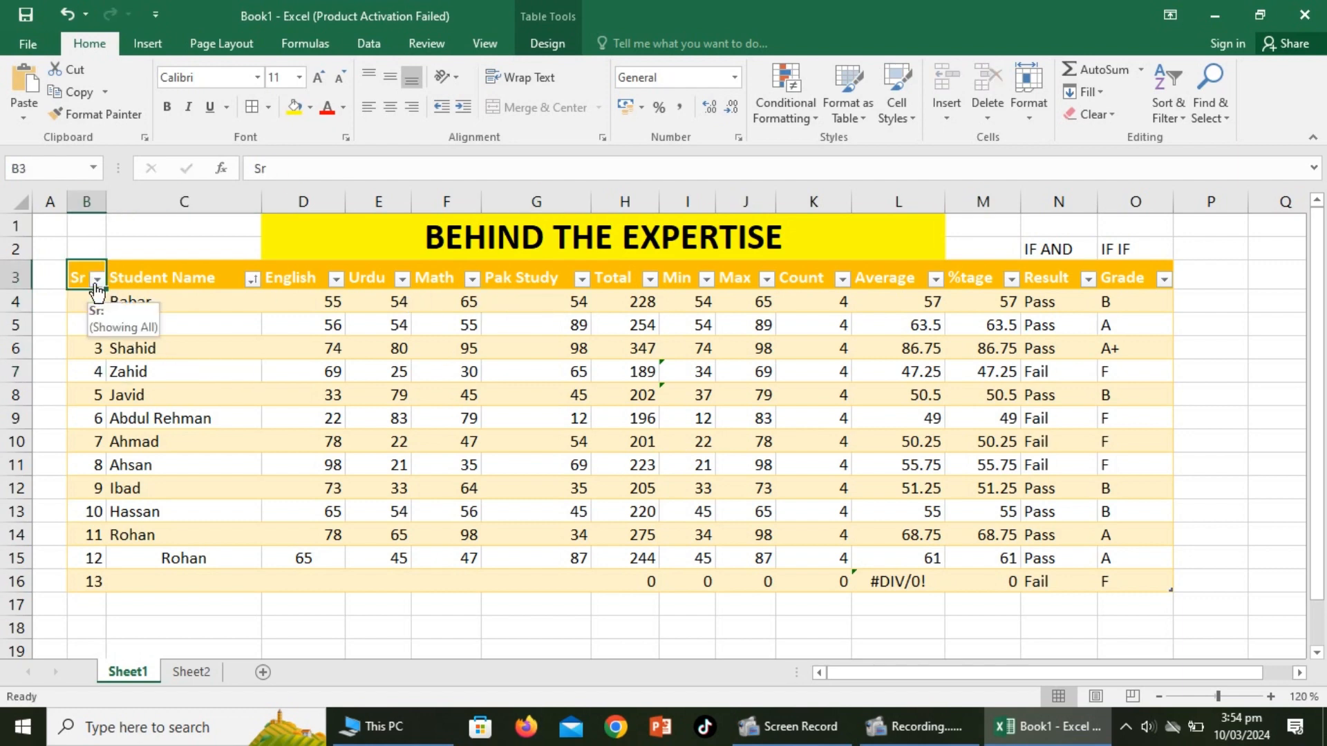
key(ctrl+shift+Right)
key(ctrl+shift+Down)
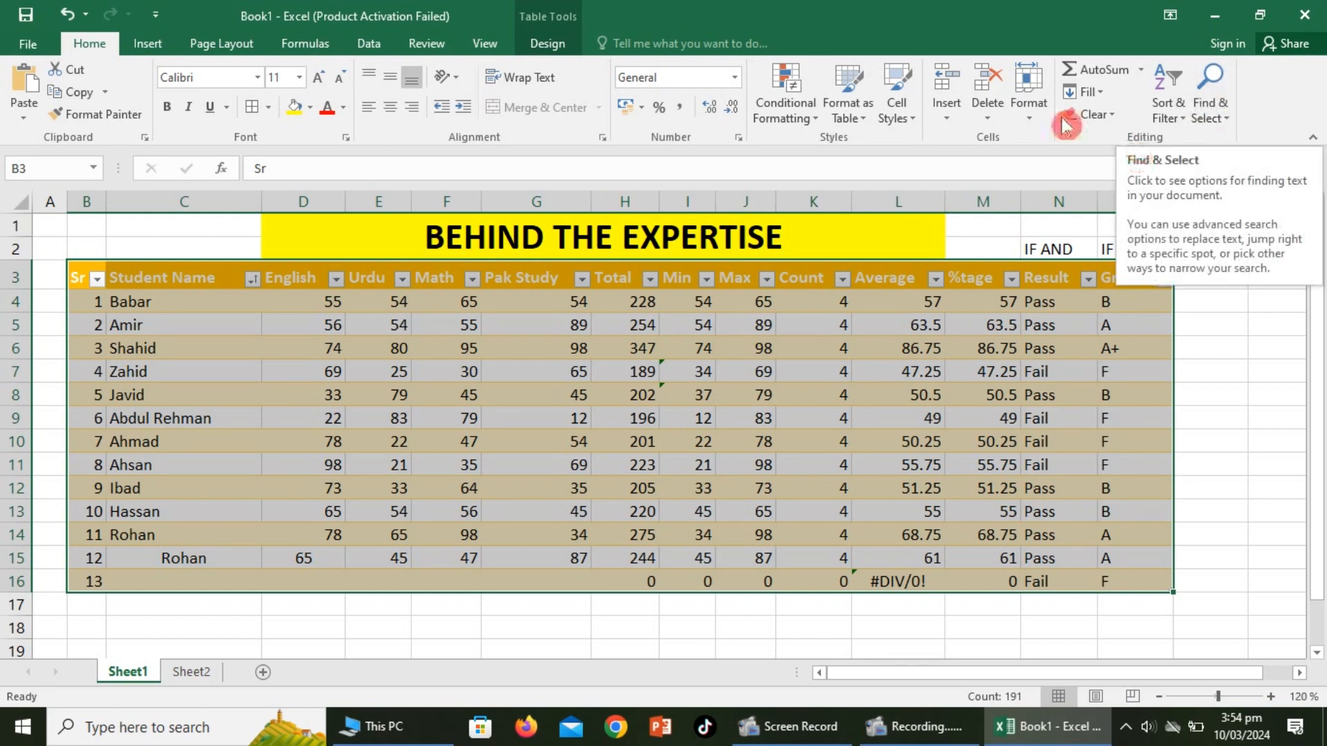
click(1105, 119)
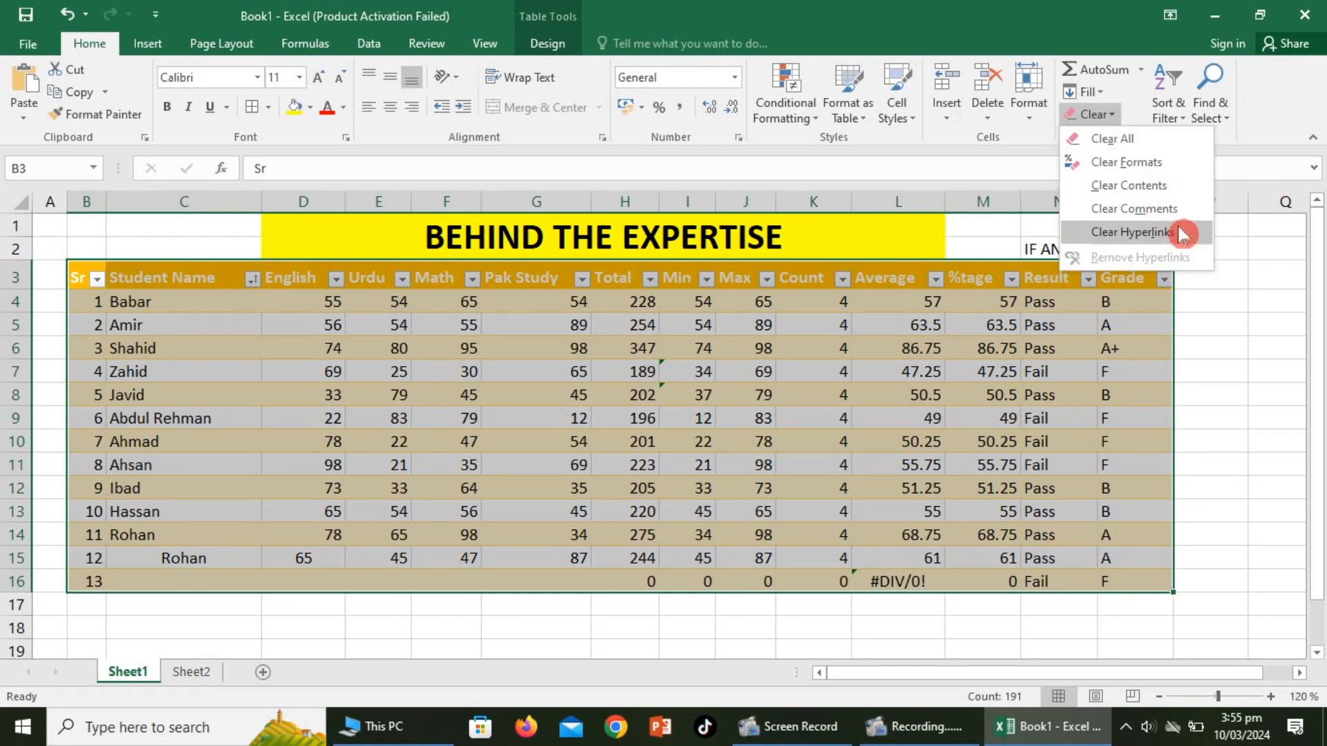
click(1124, 163)
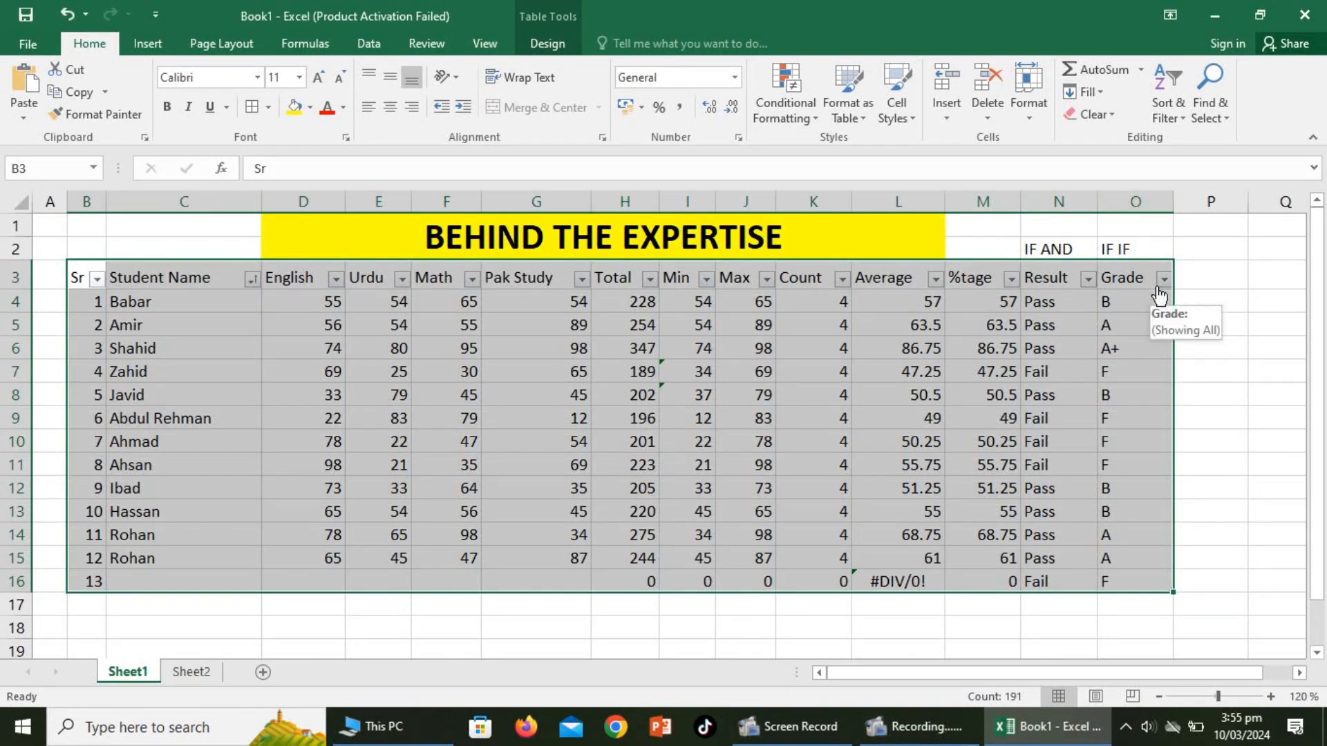
Undo clearing the formats from the student marks table B3:O16
click(1231, 330)
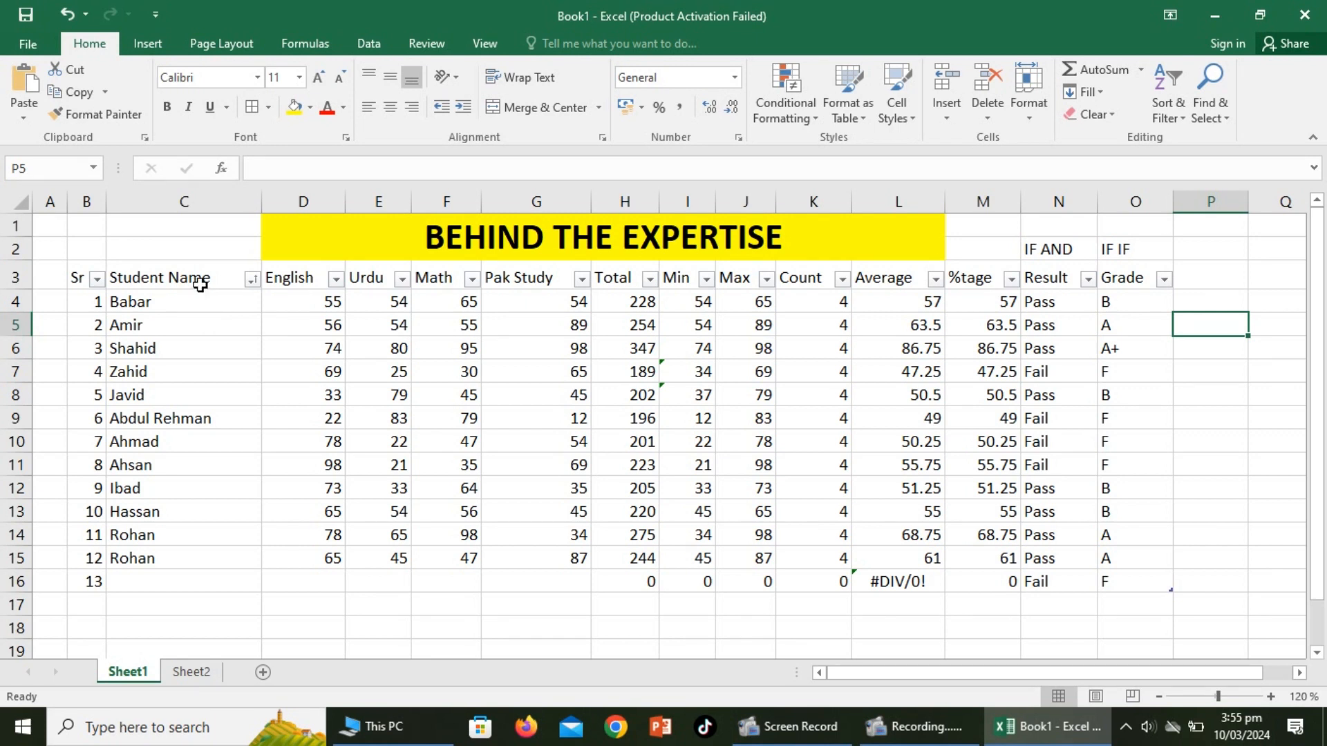
key(ctrl+z)
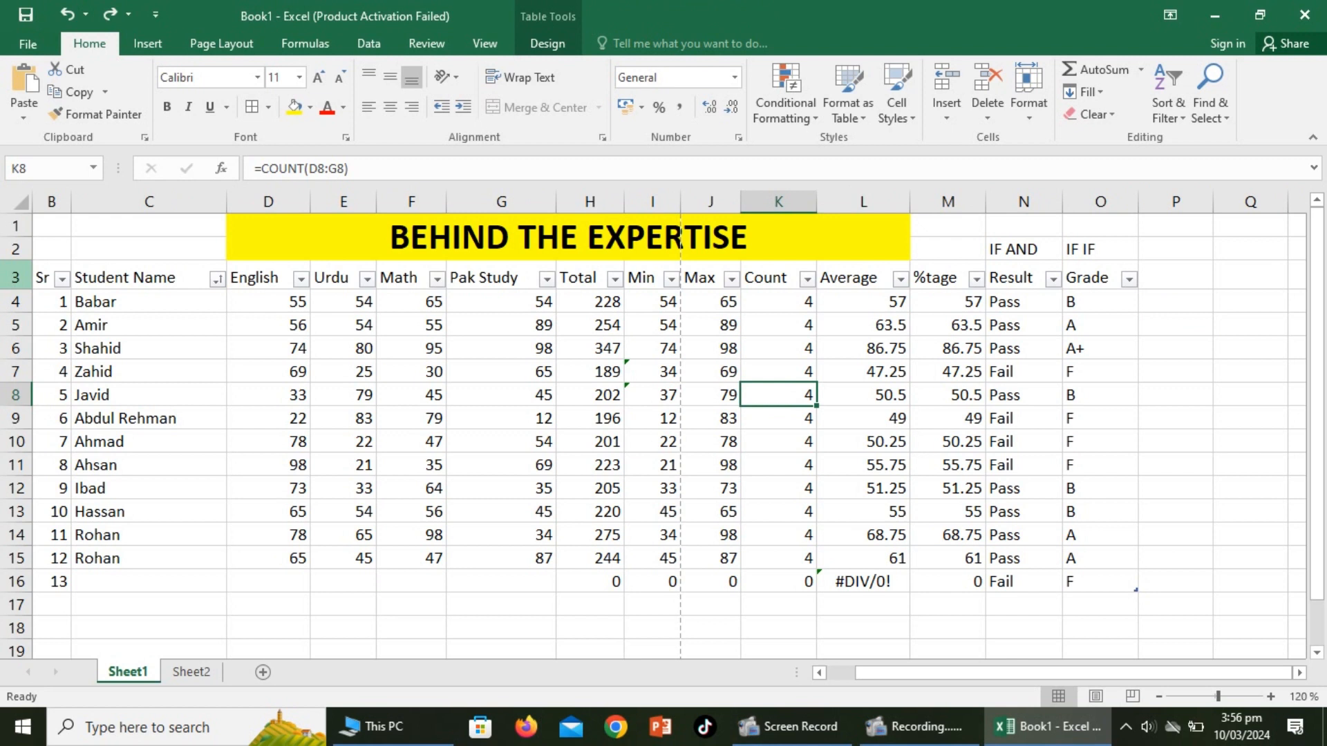
click(61, 300)
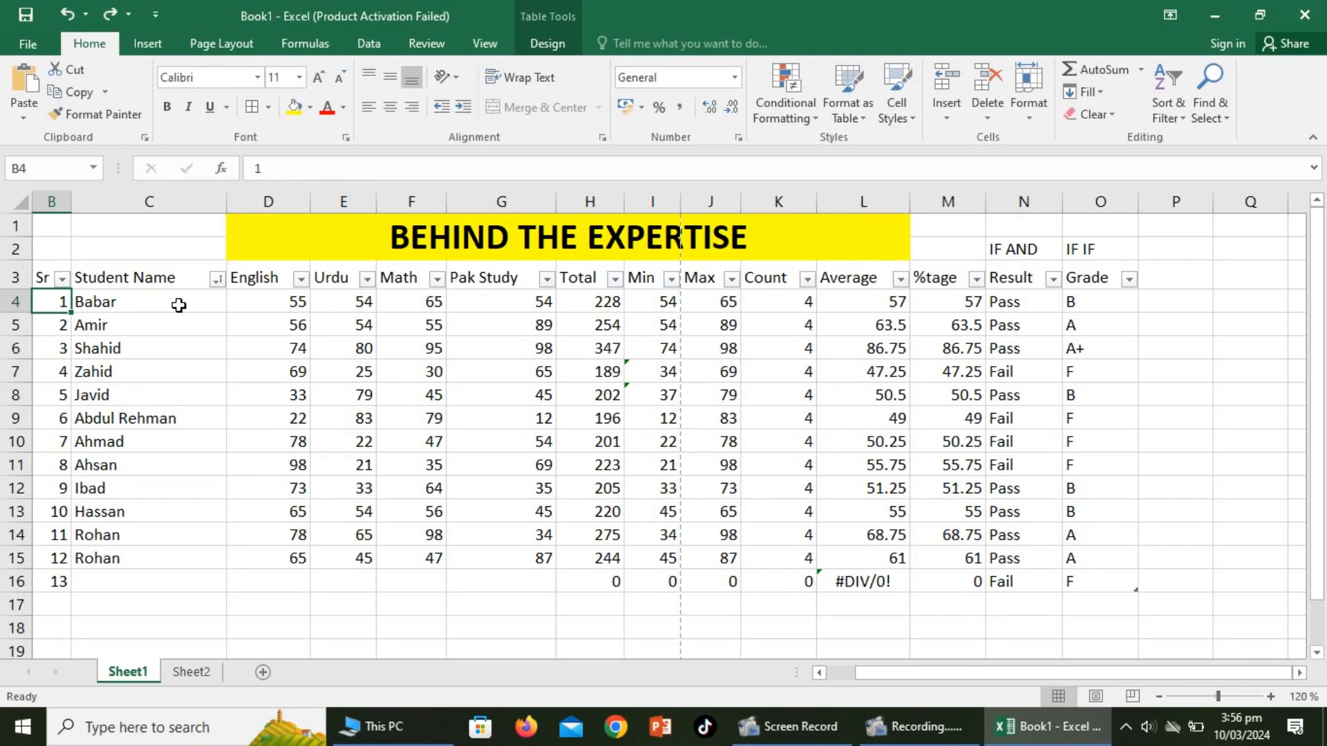
key(ctrl+shift+Right)
key(ctrl+shift+Down)
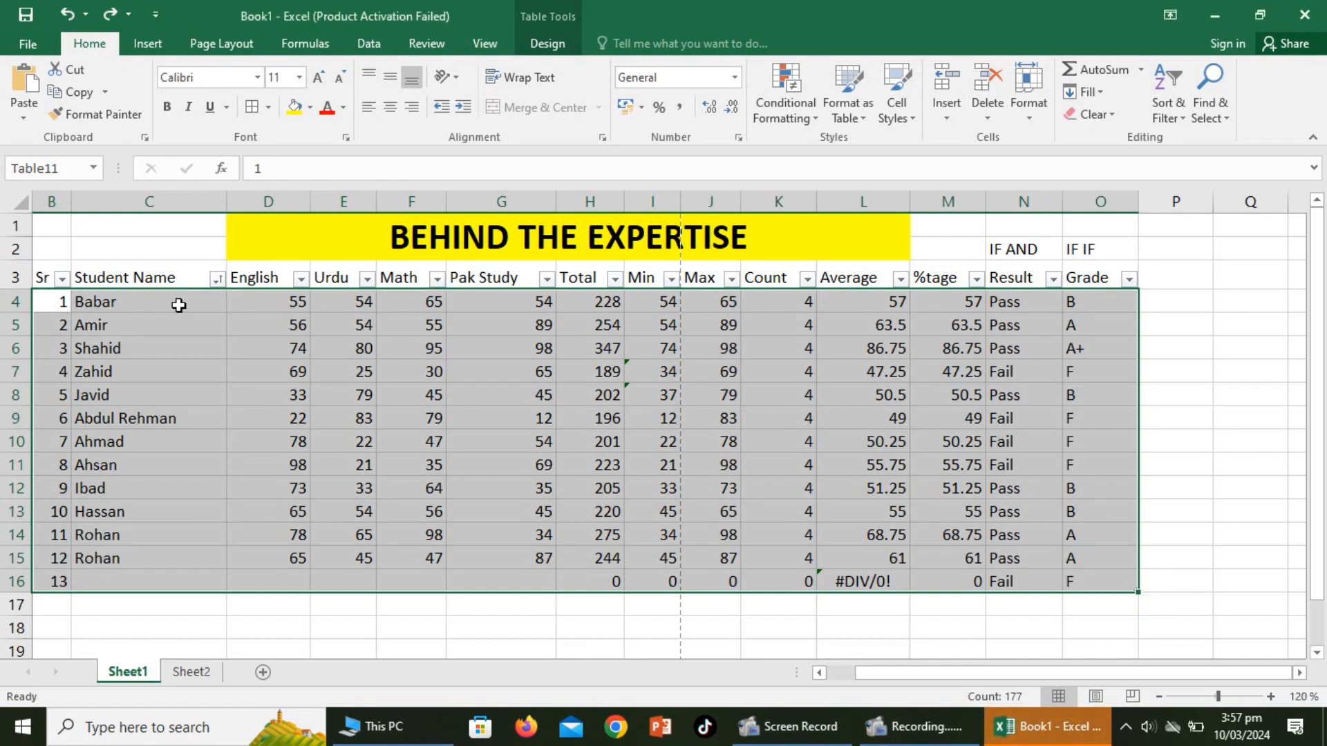
click(525, 400)
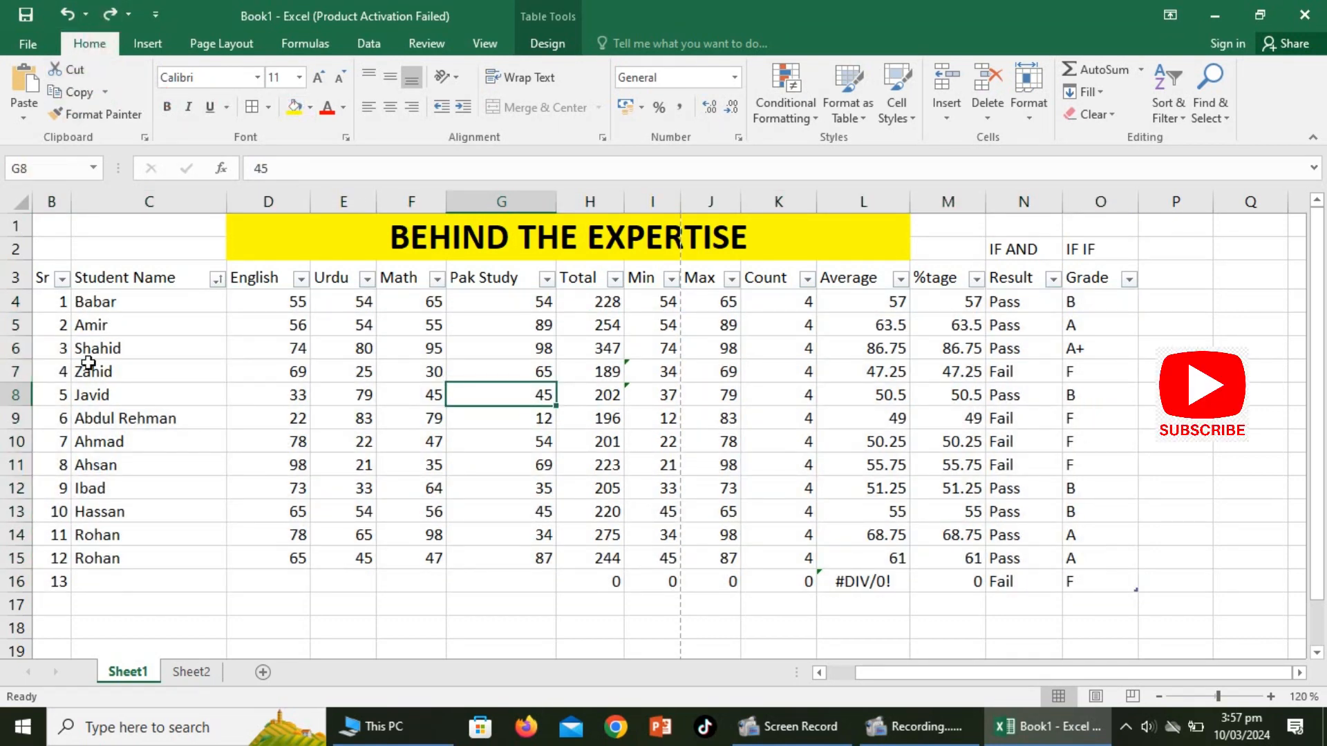
key(ctrl+z)
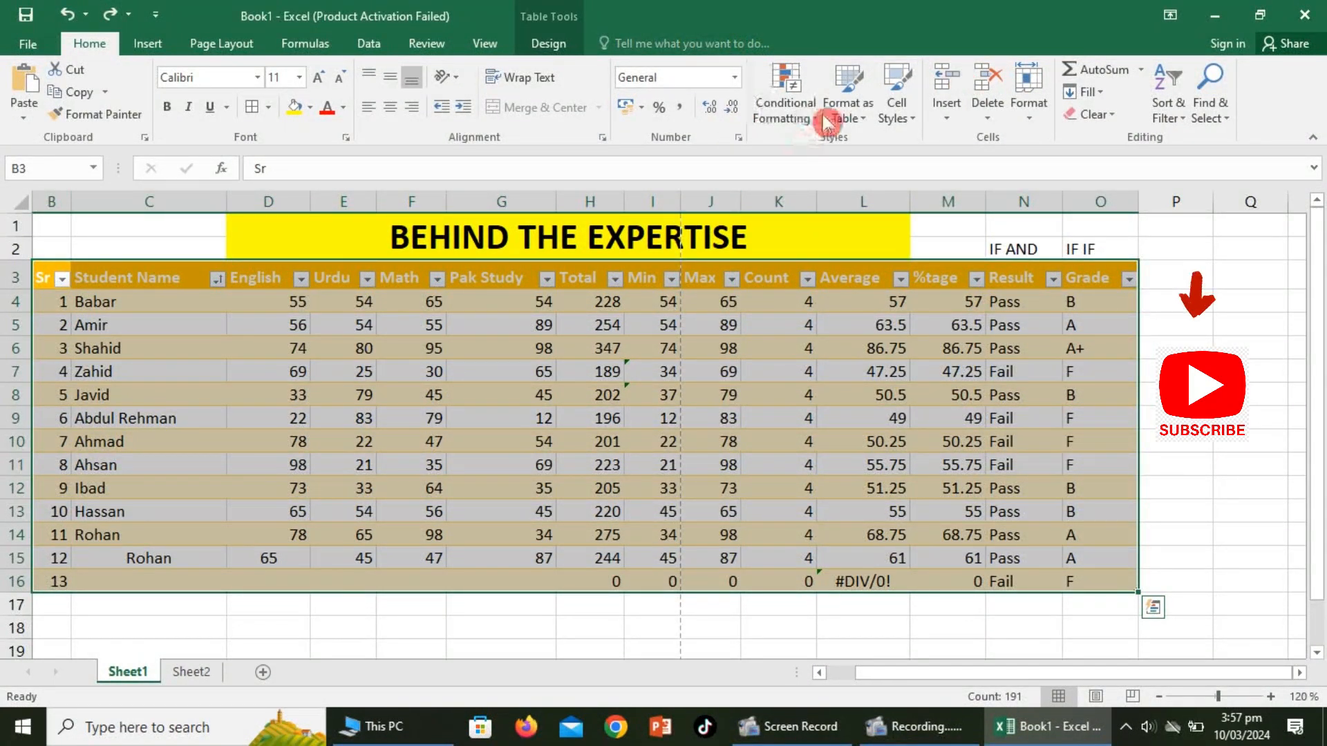
Apply the black-header Medium table style with grey bands to B3:O16, and inspect the Max formula in J11 without editing it
click(862, 131)
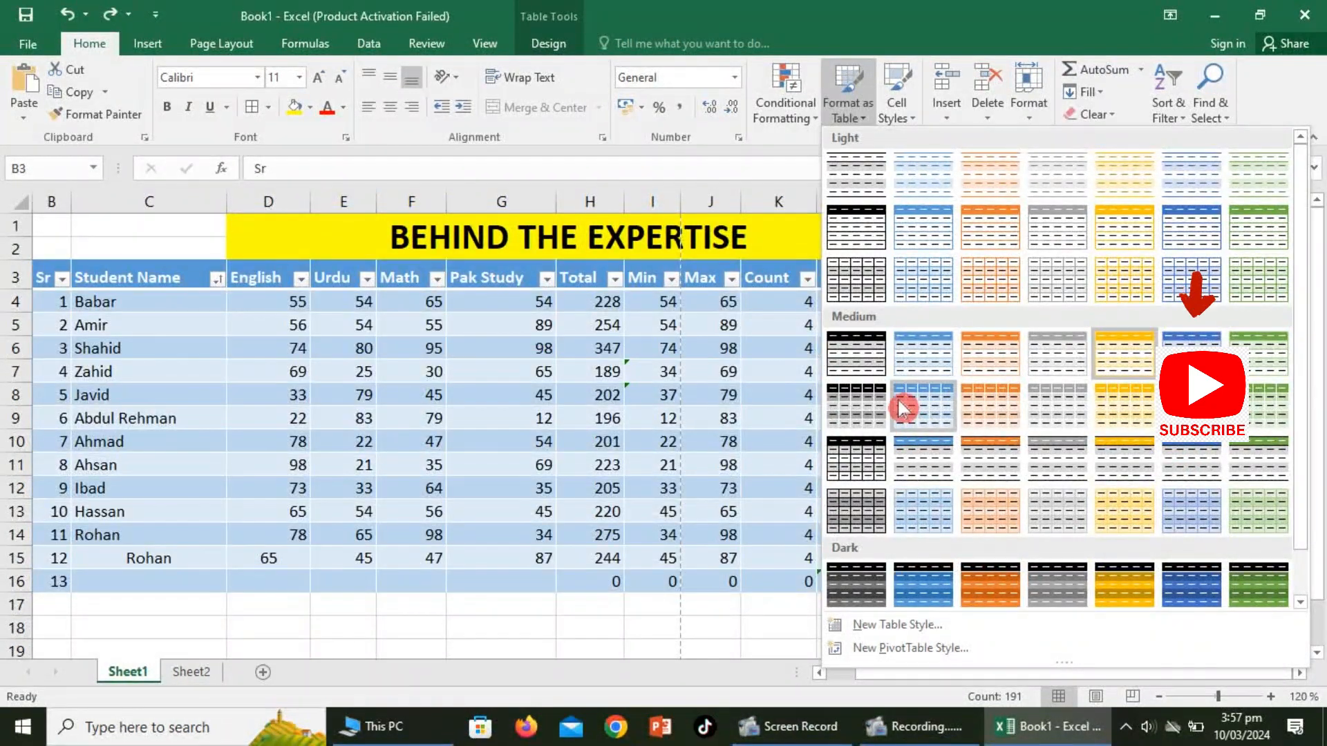
click(873, 353)
click(868, 351)
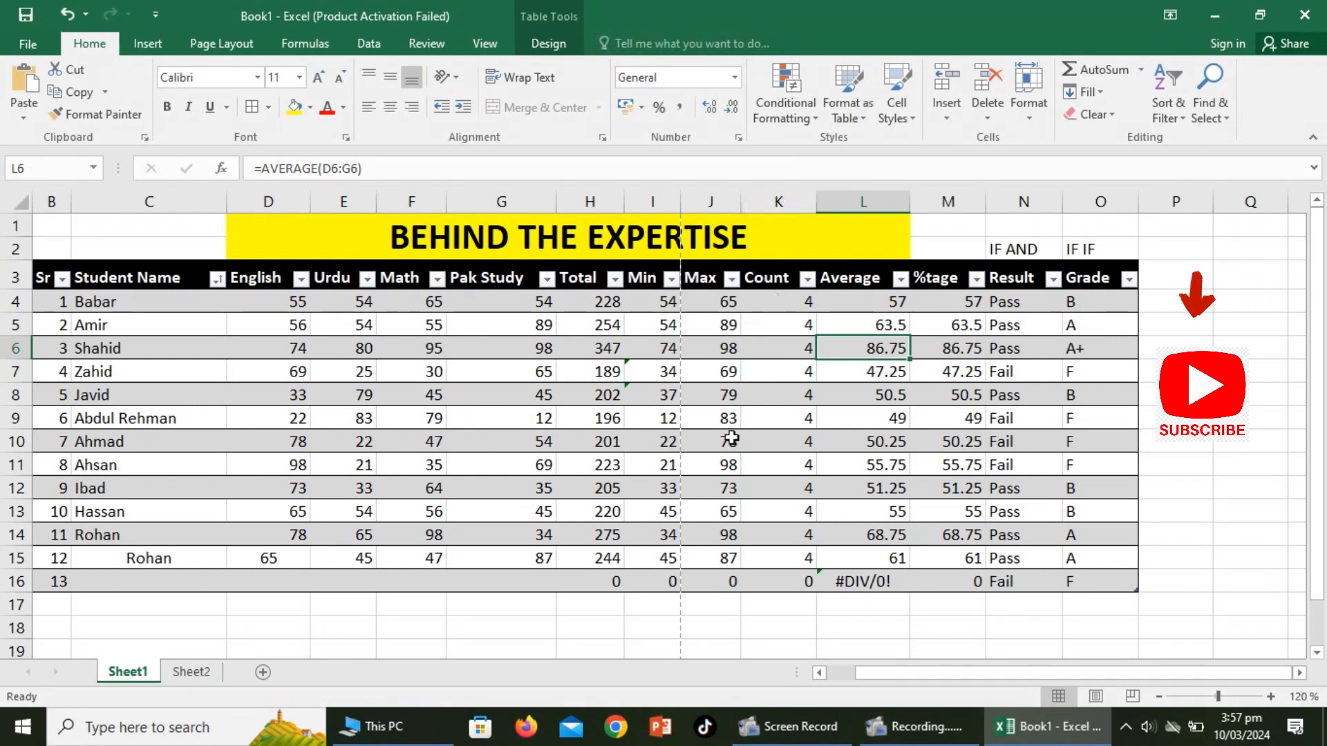
double_click(733, 465)
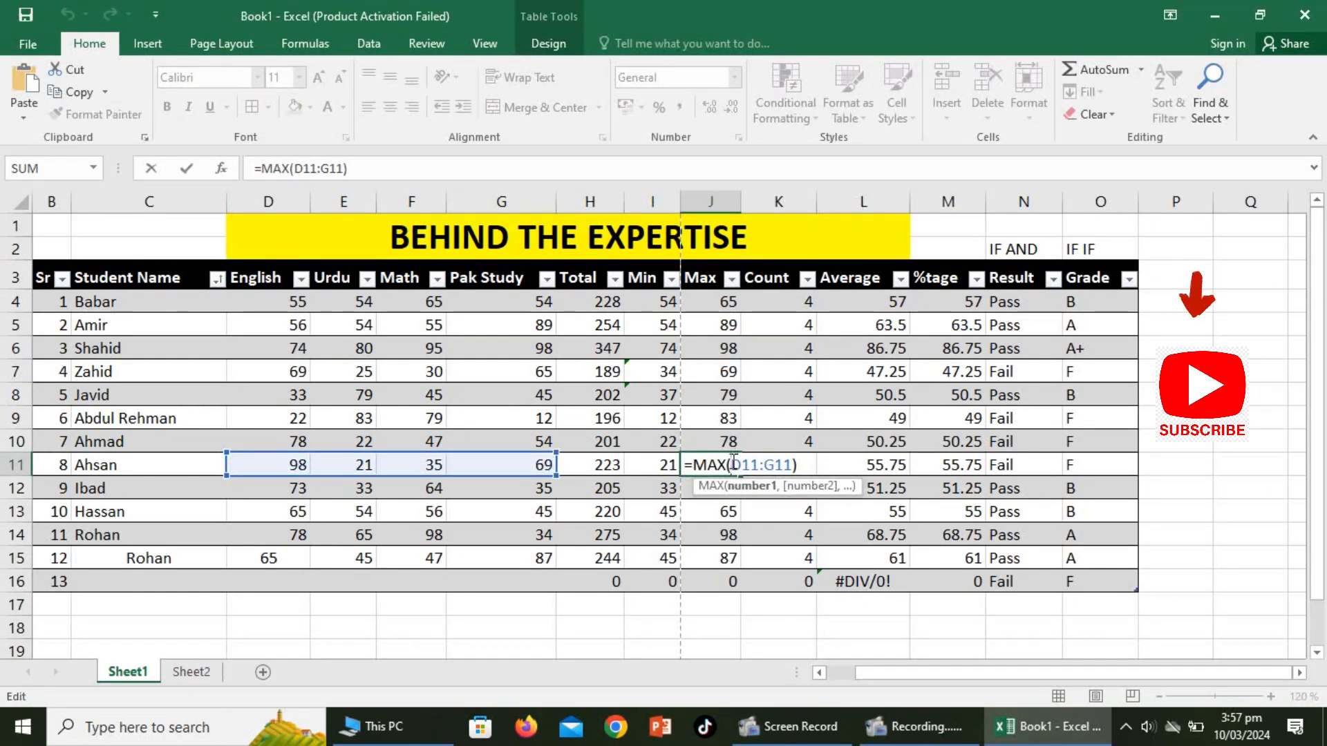
key(Escape)
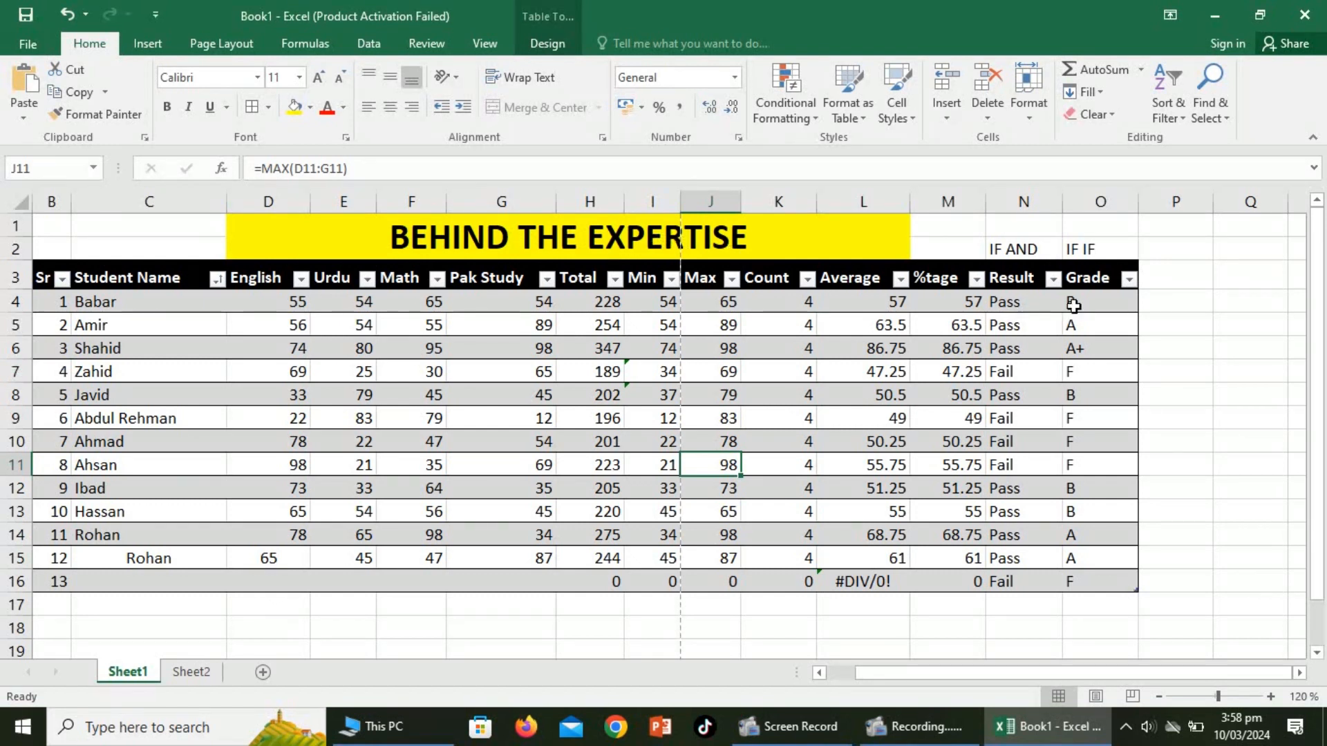
Try filtering the Result column by searching for "pass", and undo that filter
click(1053, 279)
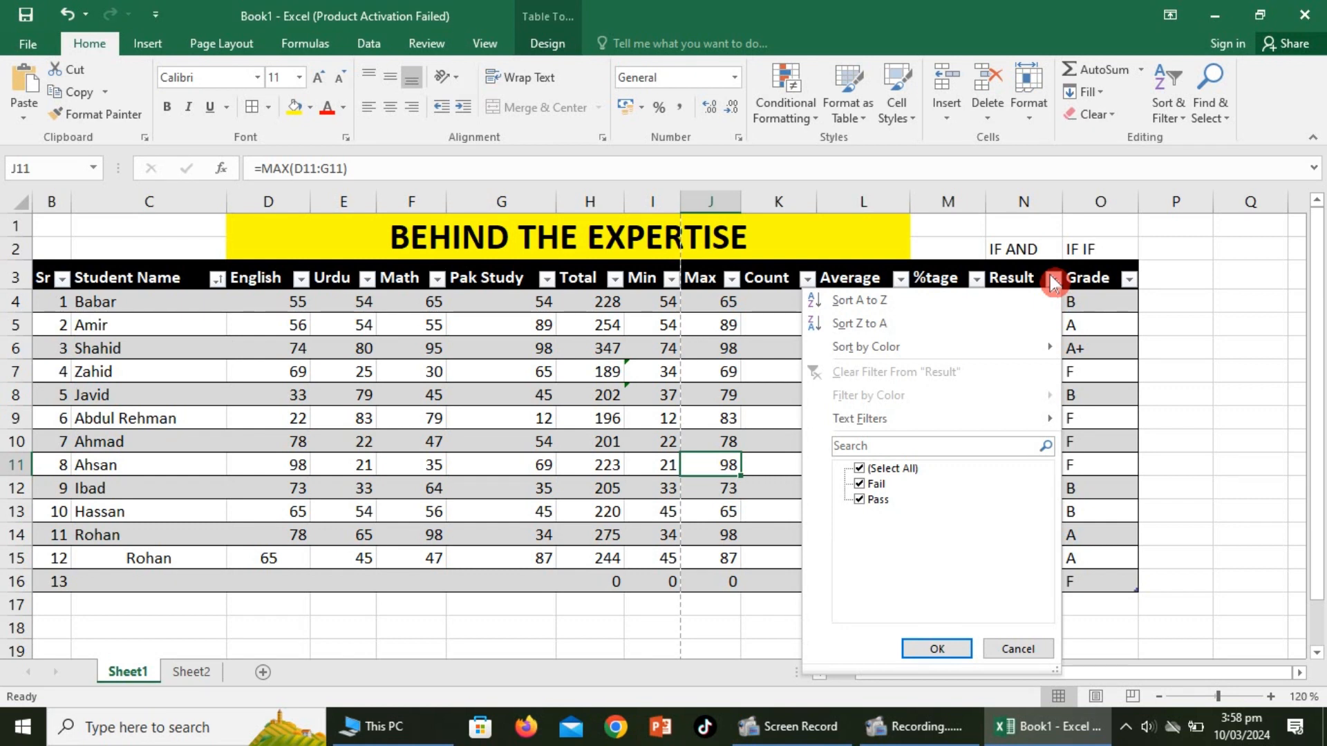
click(873, 444)
text(pass)
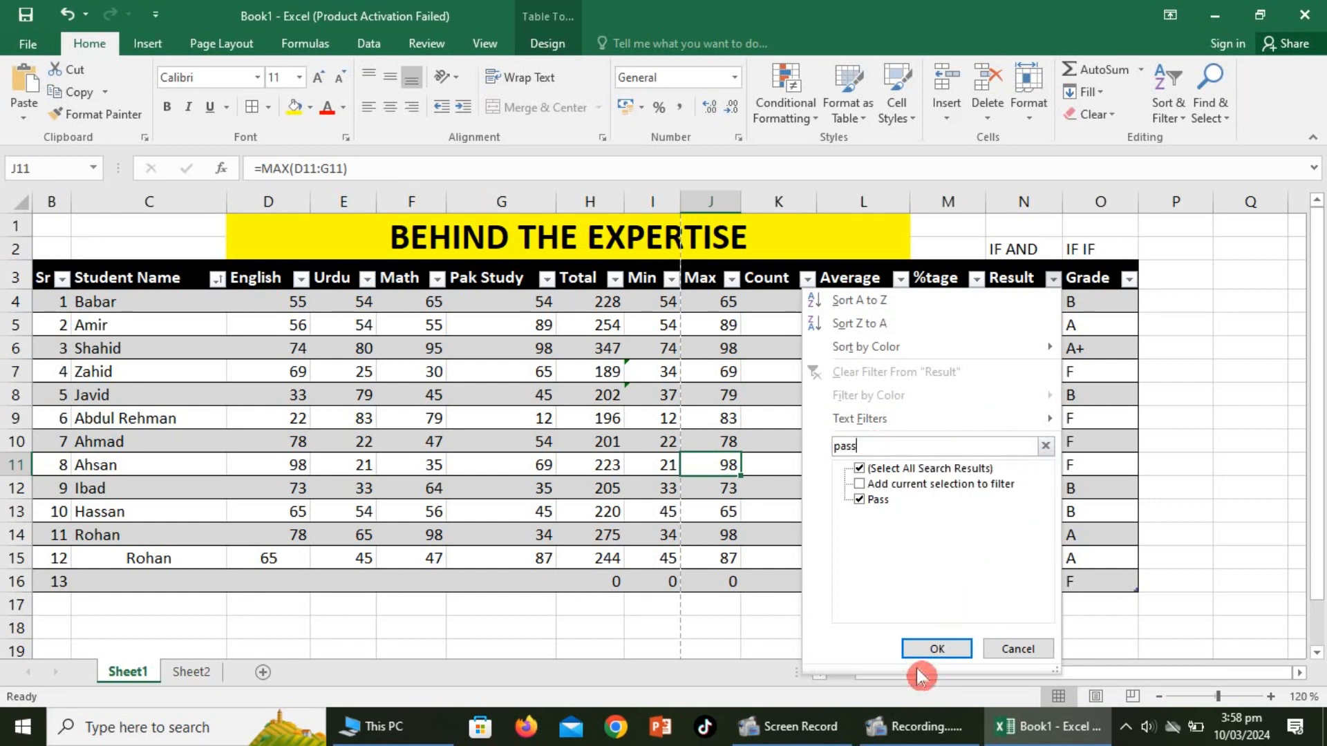
click(936, 649)
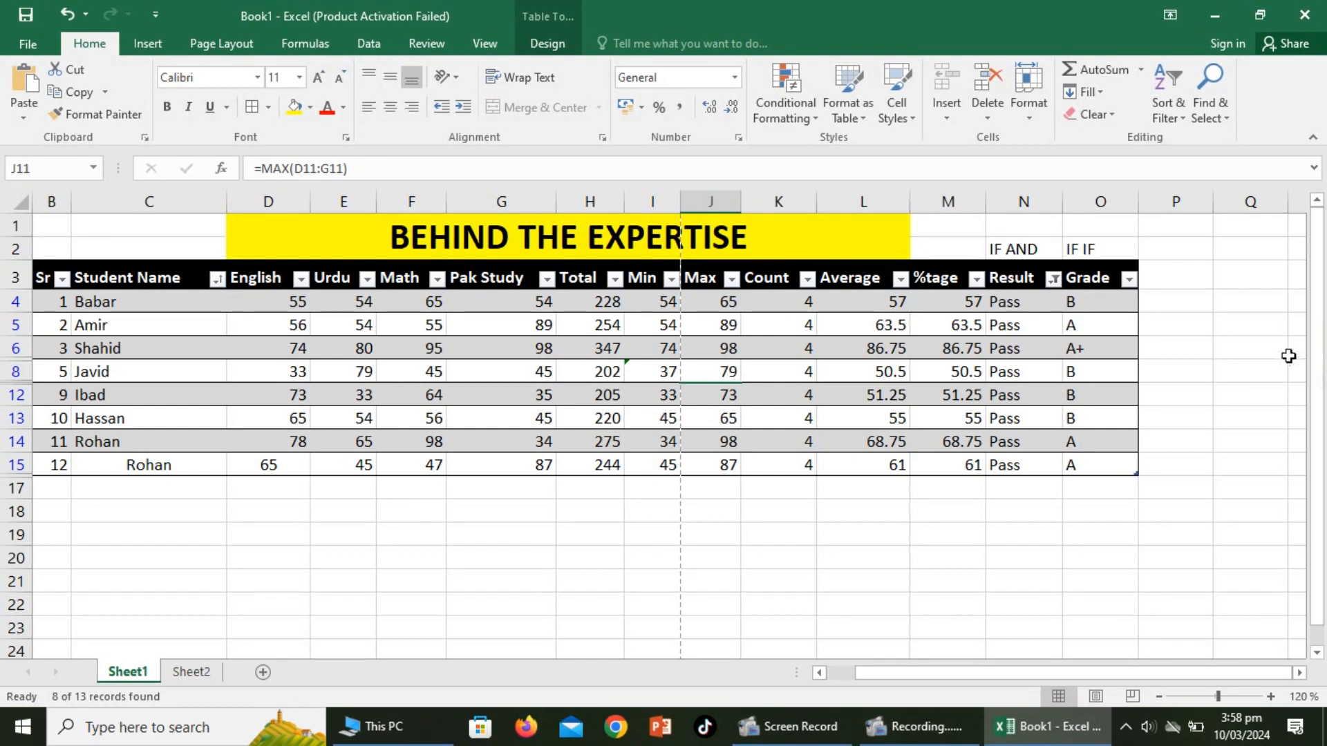
key(ctrl+z)
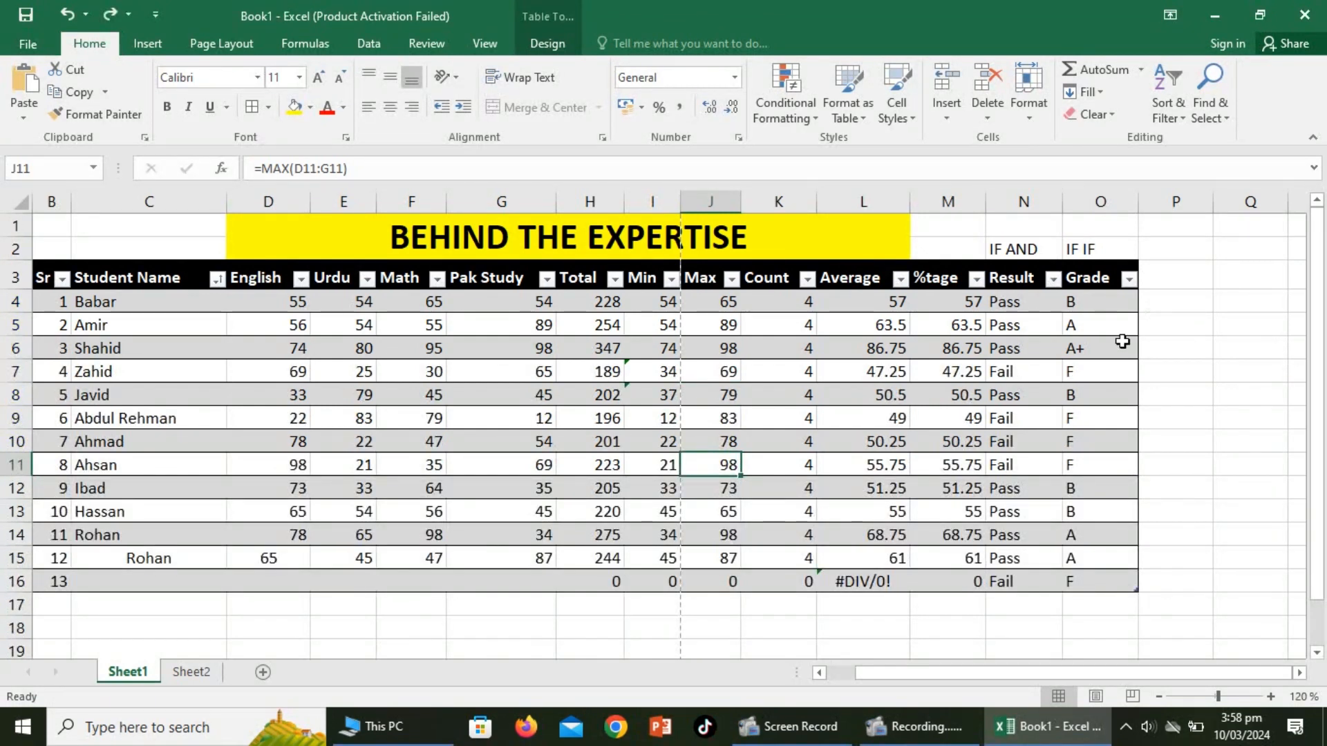
Filter the Result column to Pass only by deselecting all values and choosing Pass
click(1054, 279)
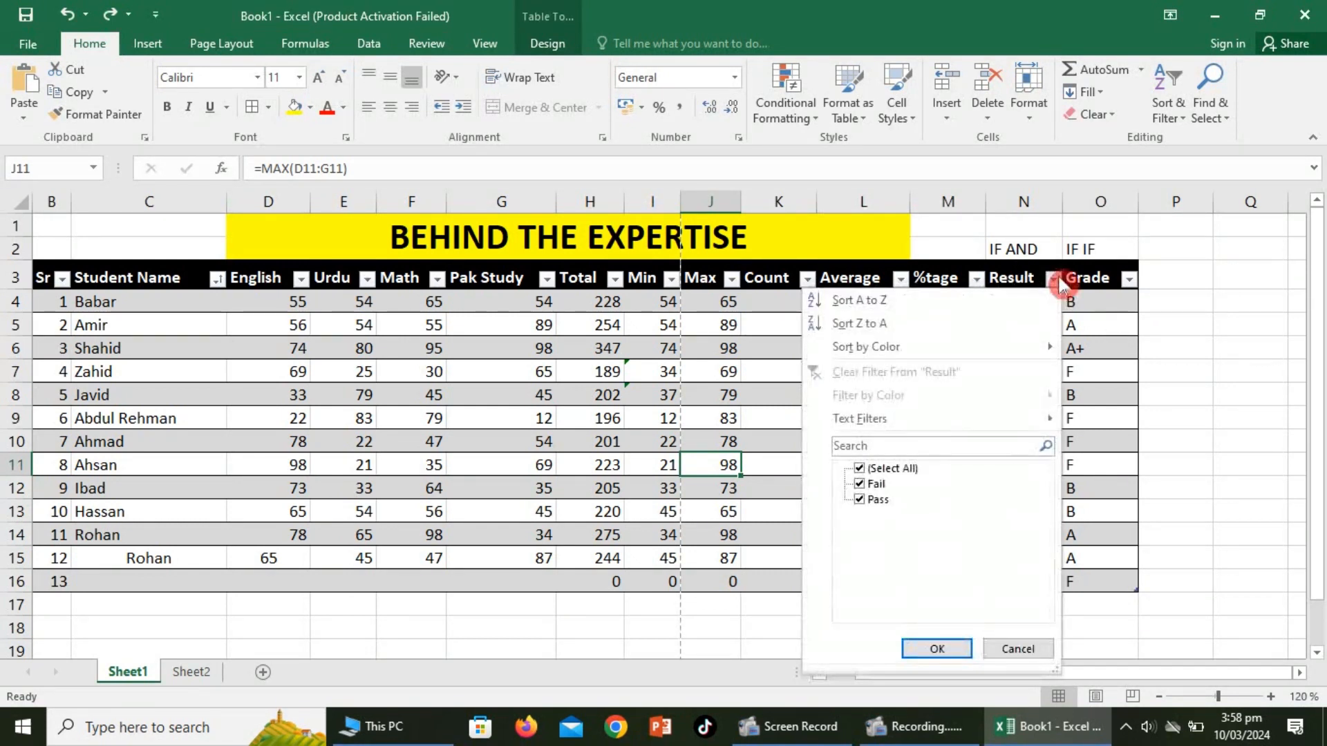
click(860, 469)
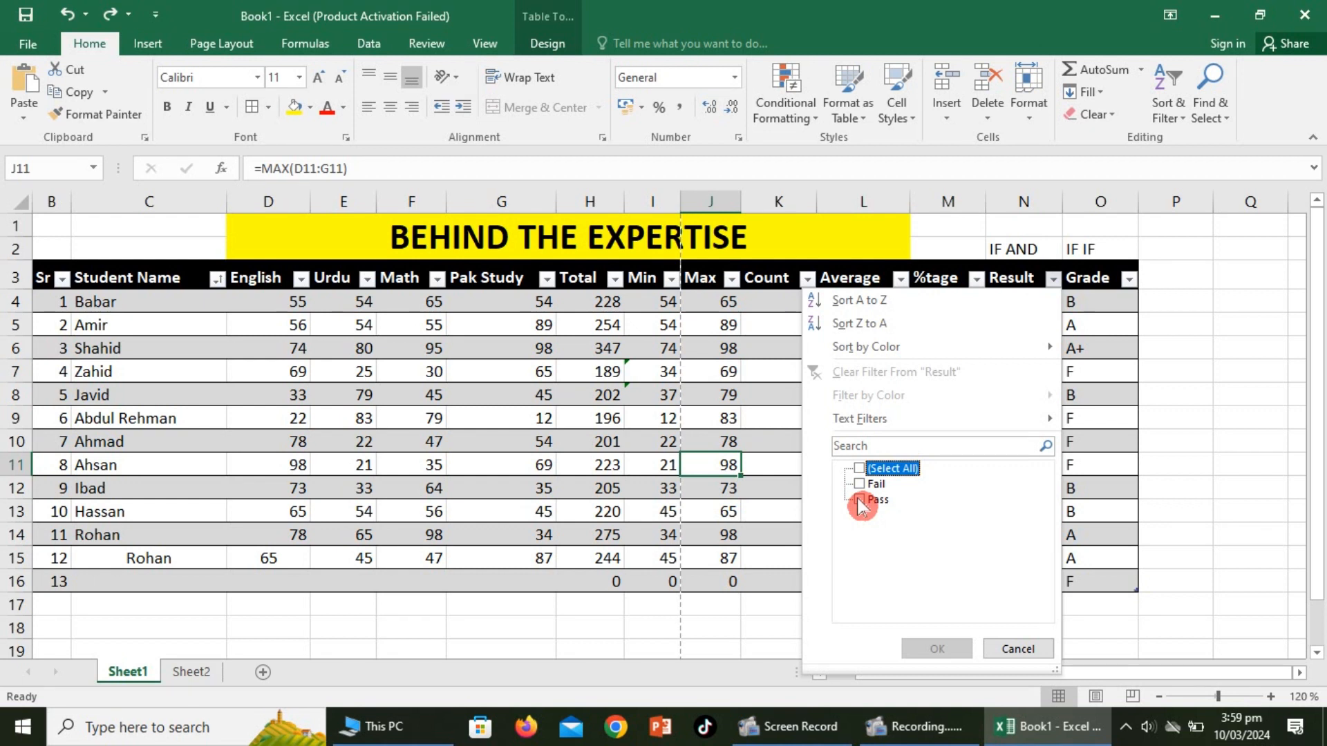
click(859, 499)
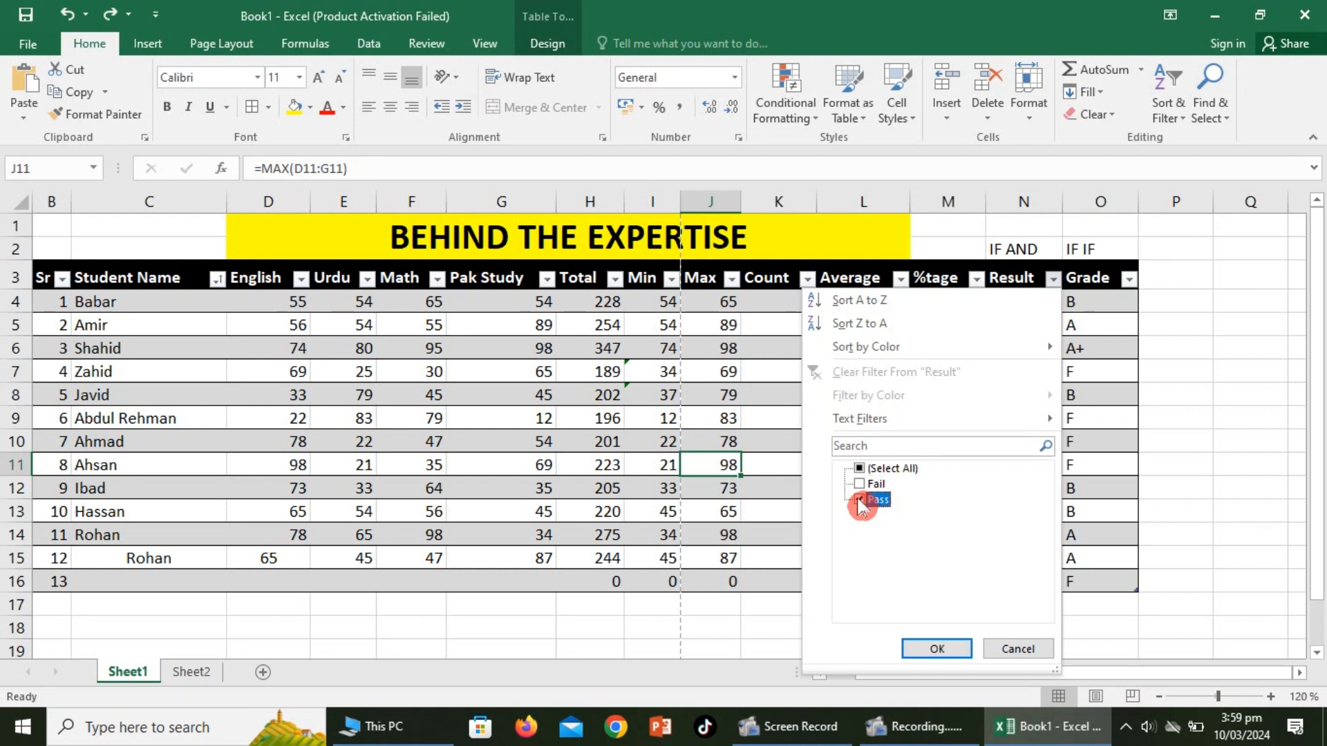
click(936, 649)
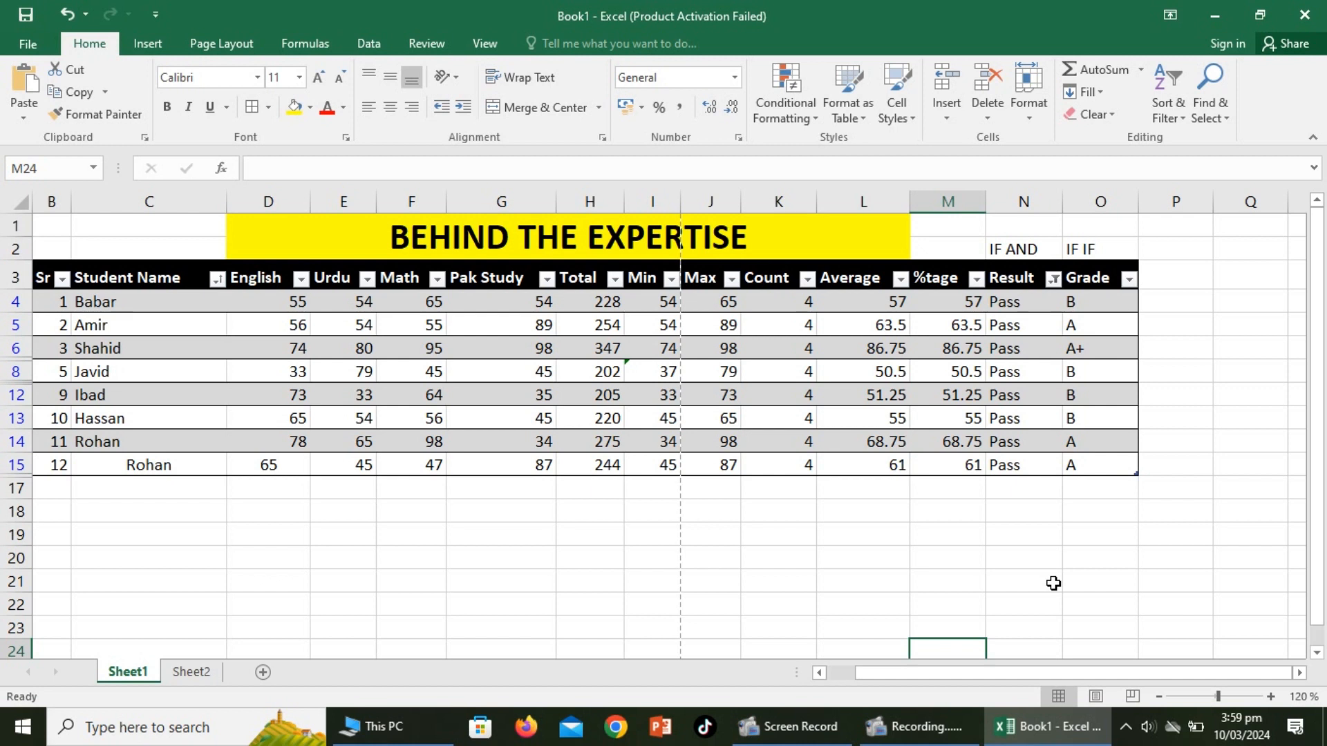
Filter the Grade column of the passing students to grade B only
click(1131, 281)
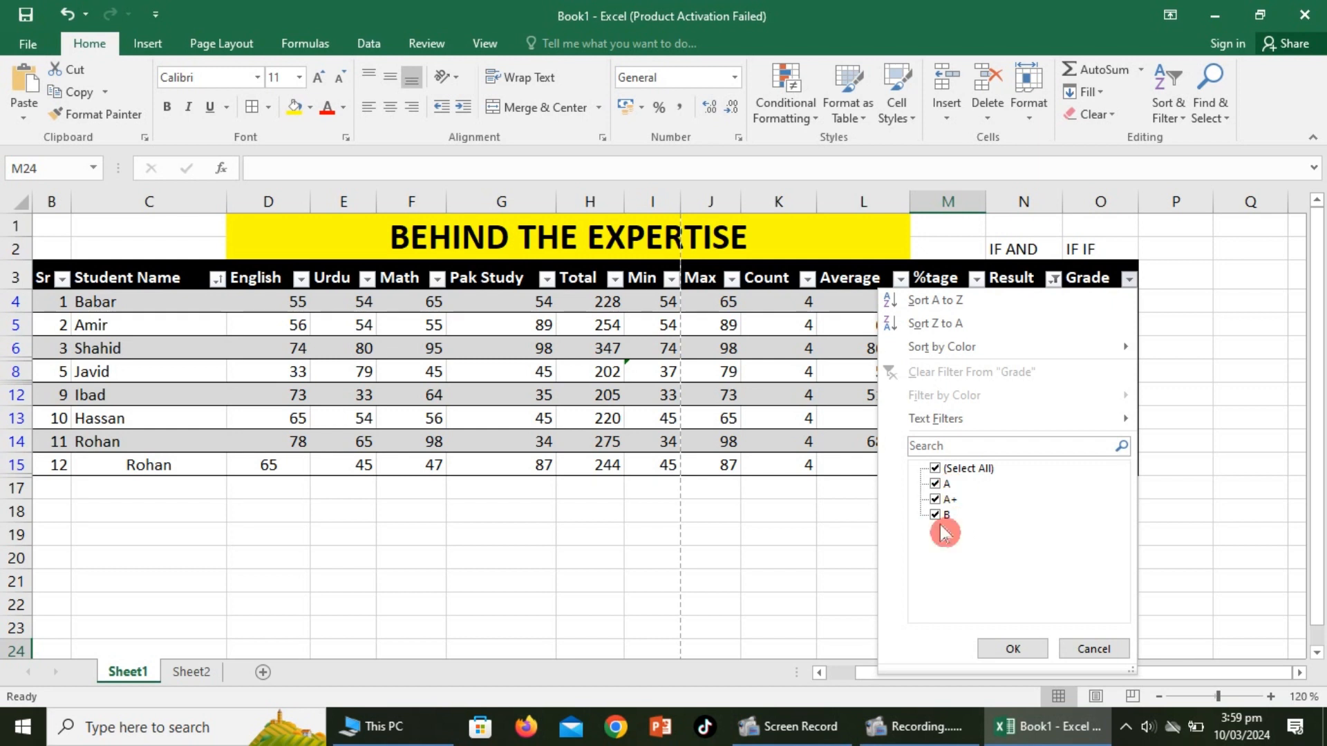
click(939, 470)
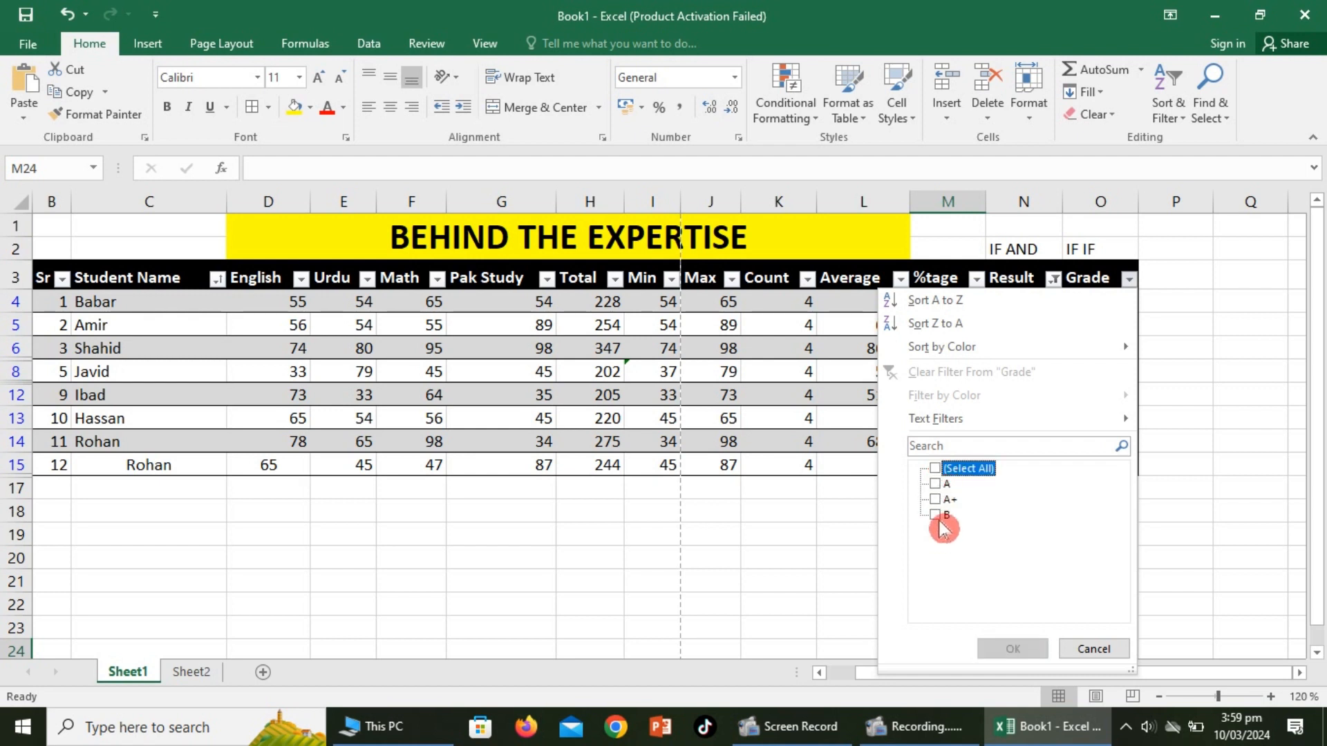
click(942, 517)
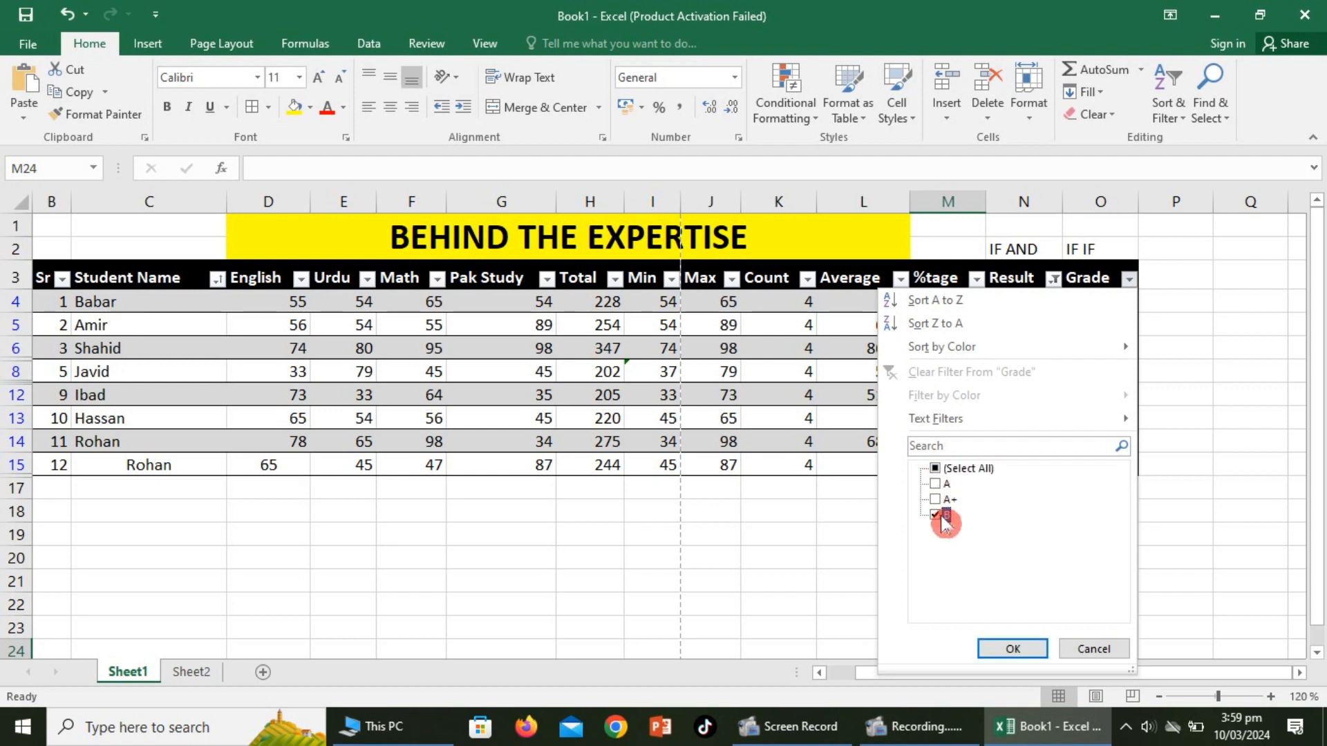
click(1004, 648)
click(1077, 542)
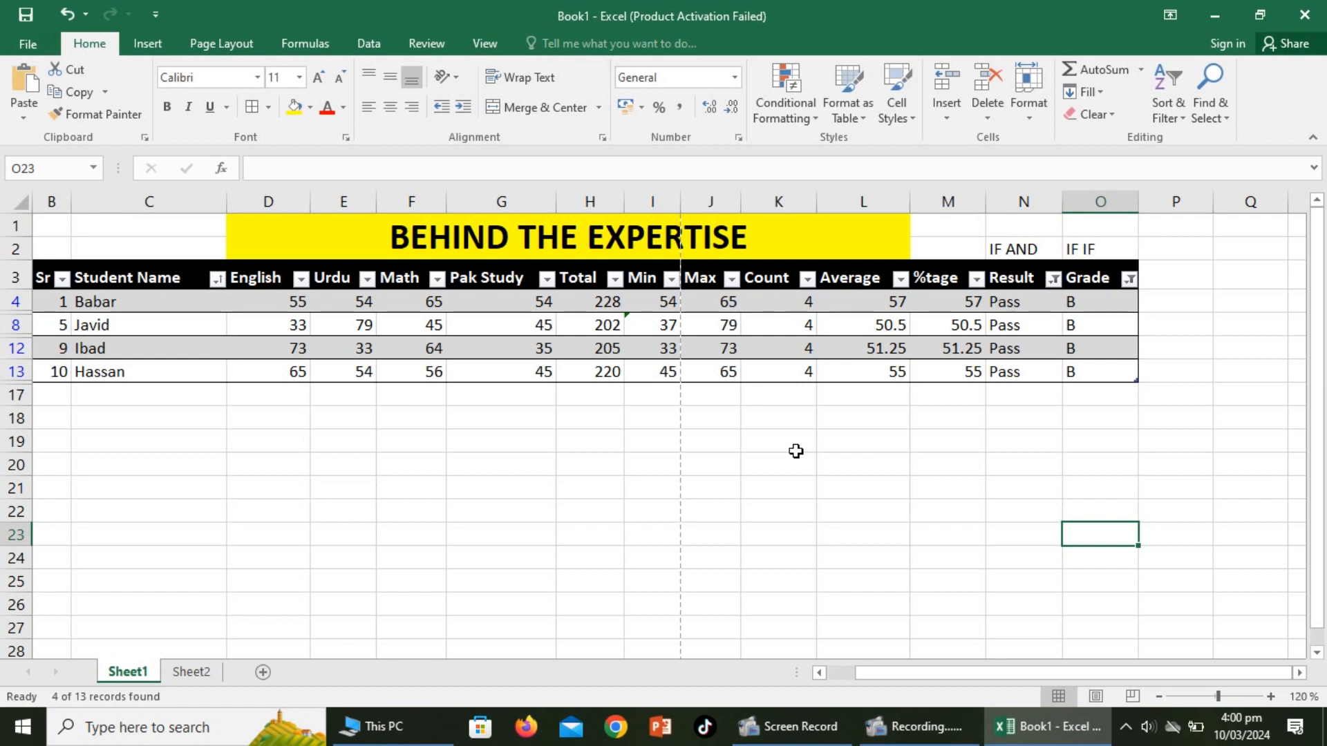
Undo the Grade filter and the Result filter so all records are listed
key(ctrl+z)
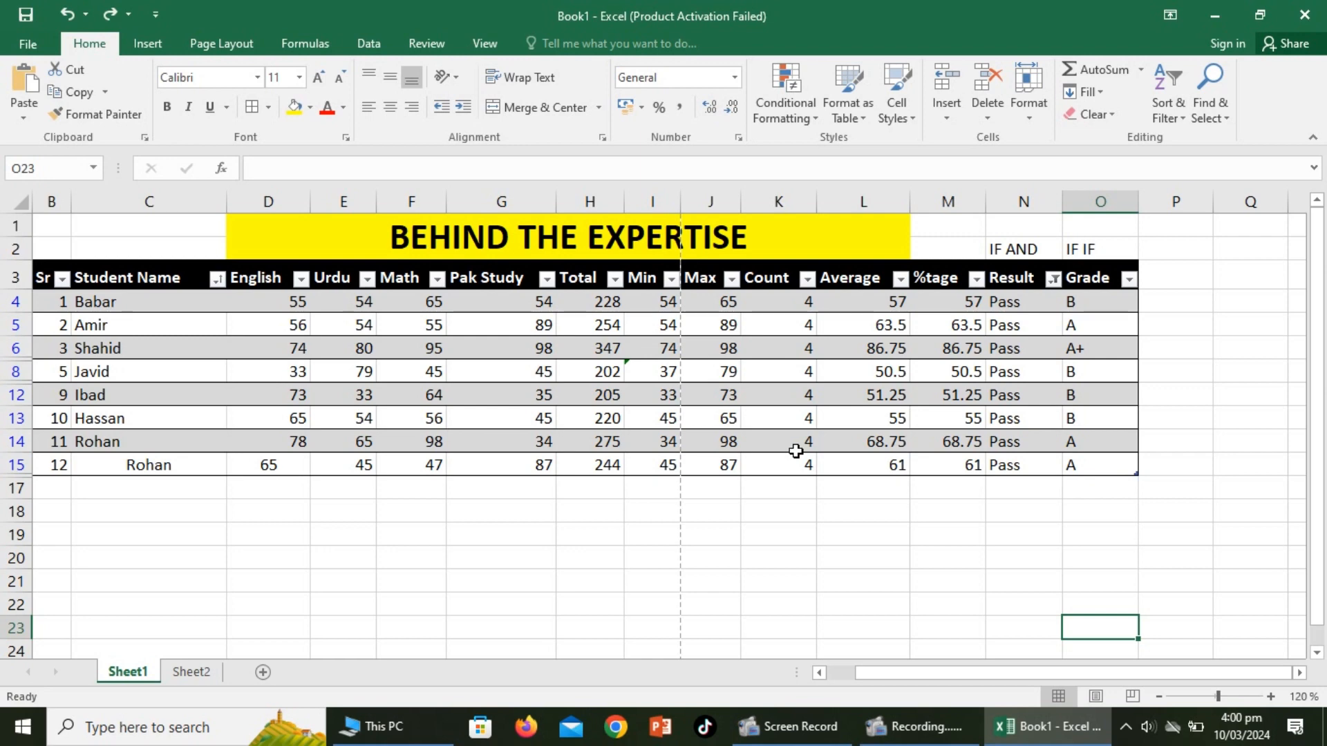
key(ctrl+z)
scroll(796, 451, up, 2)
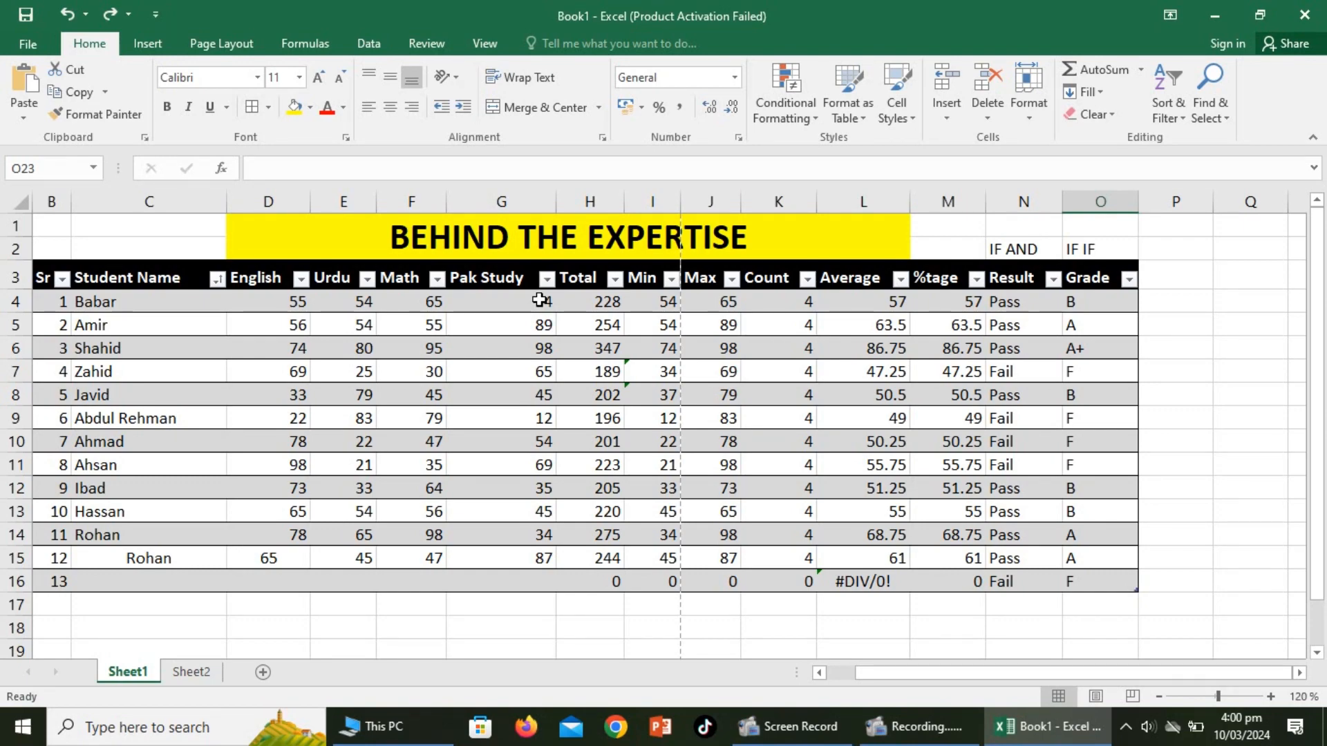
Undo the black table style and the entry of record 13 in row 16
key(ctrl+z)
scroll(503, 300, up, 1)
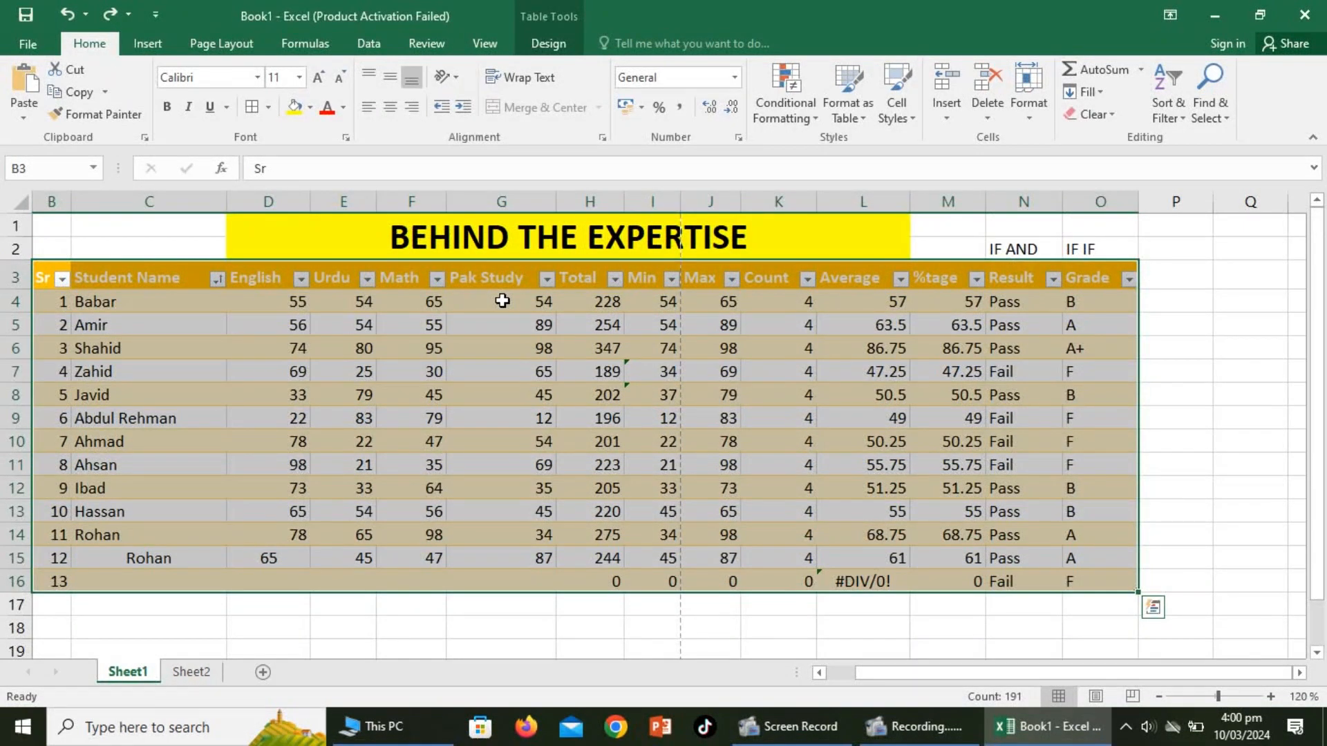
key(ctrl+z)
key(ctrl+z)
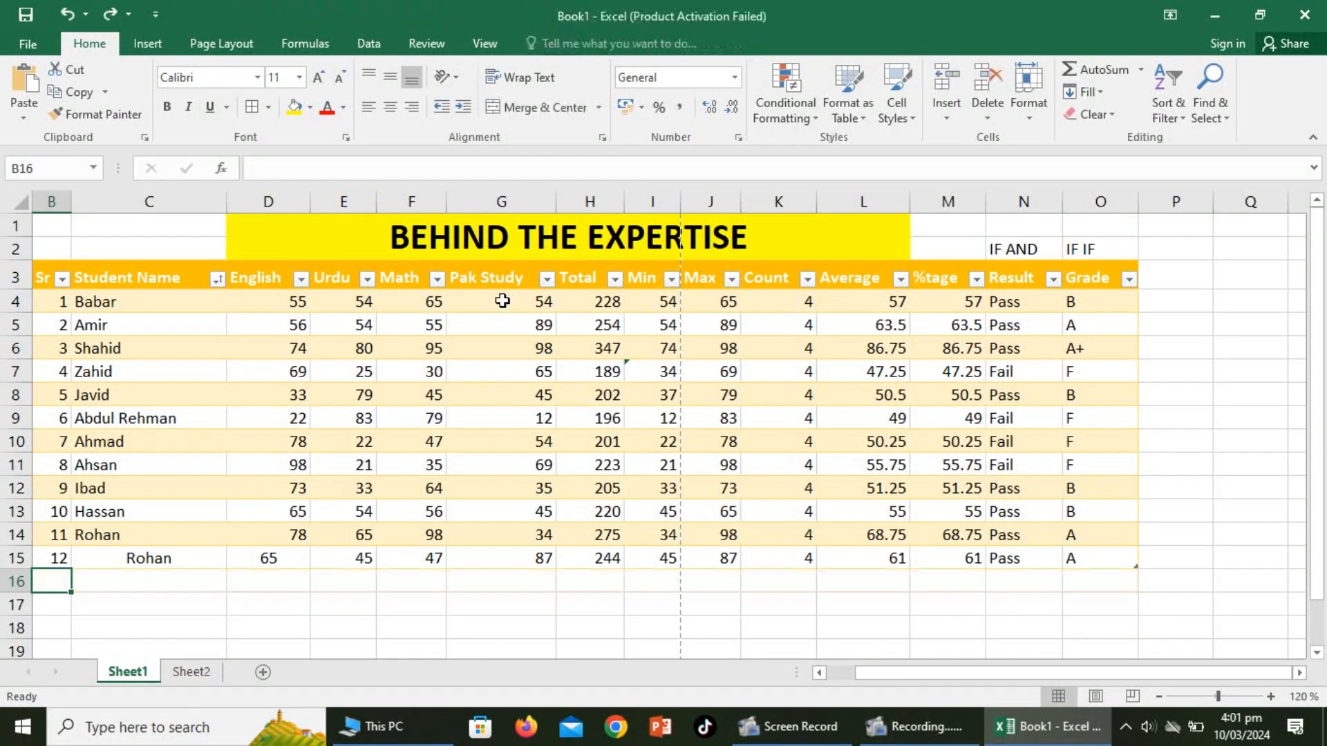
Sort the table by the Student Name column's cell color, choosing No Fill
click(231, 283)
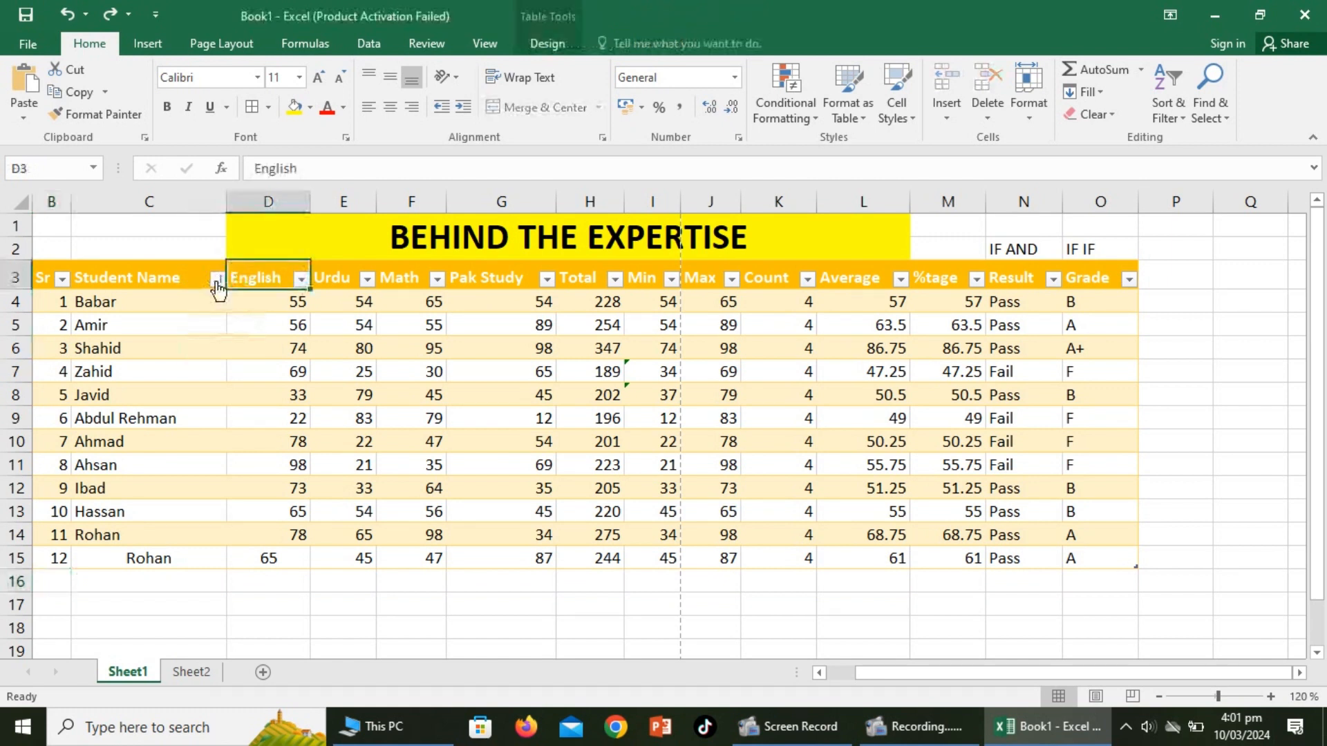
click(217, 284)
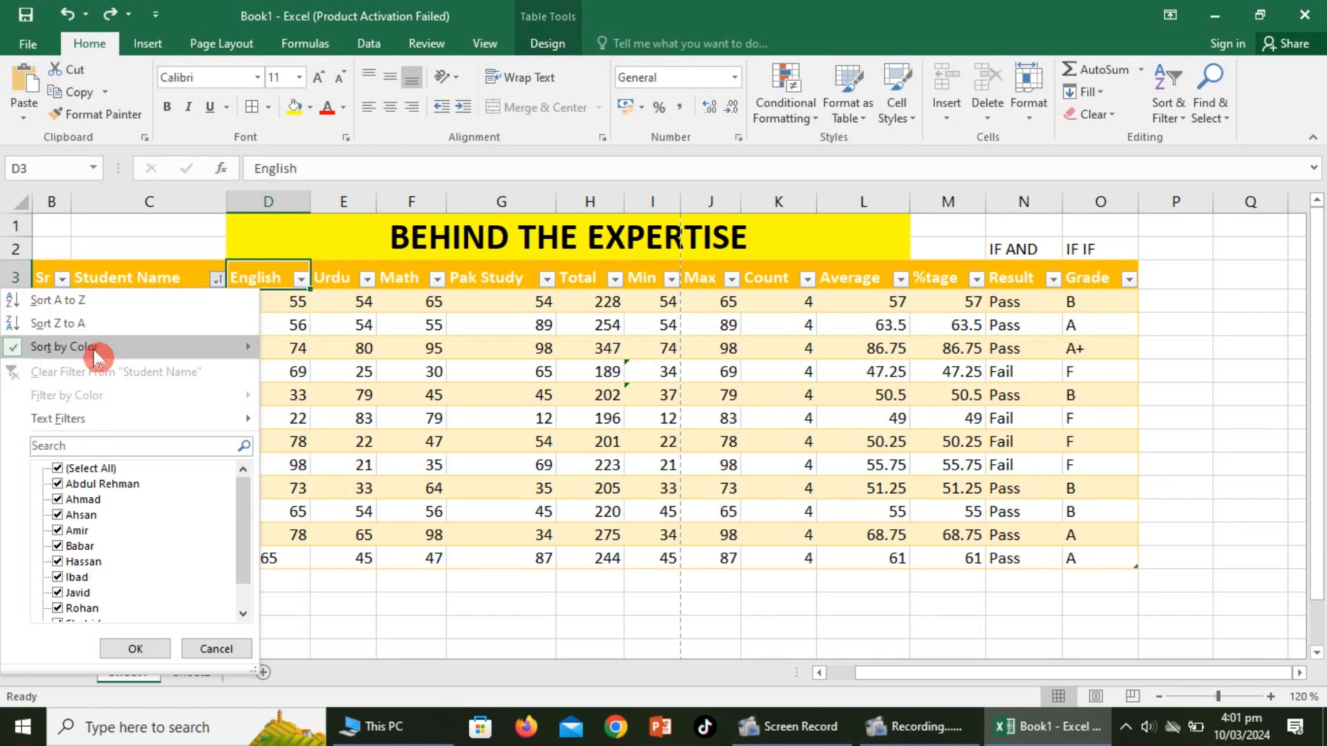
mouse_move(97, 353)
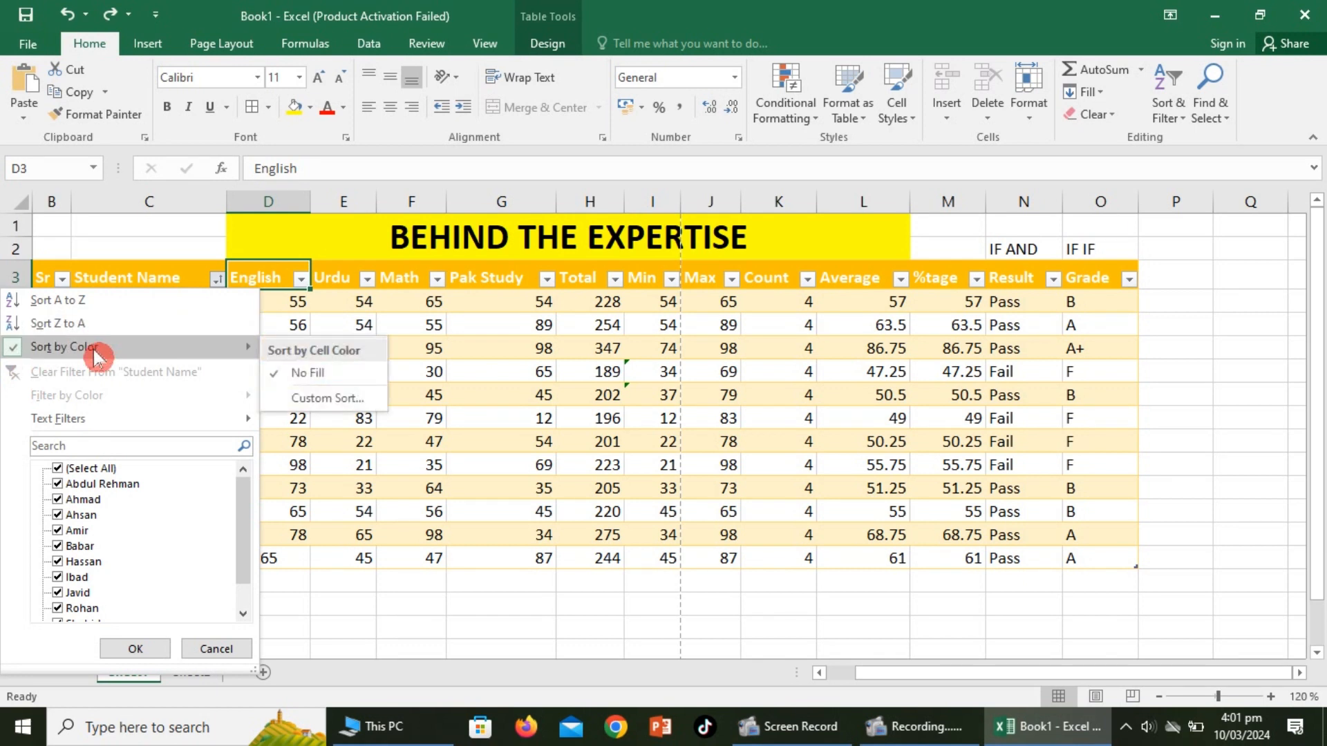
click(325, 379)
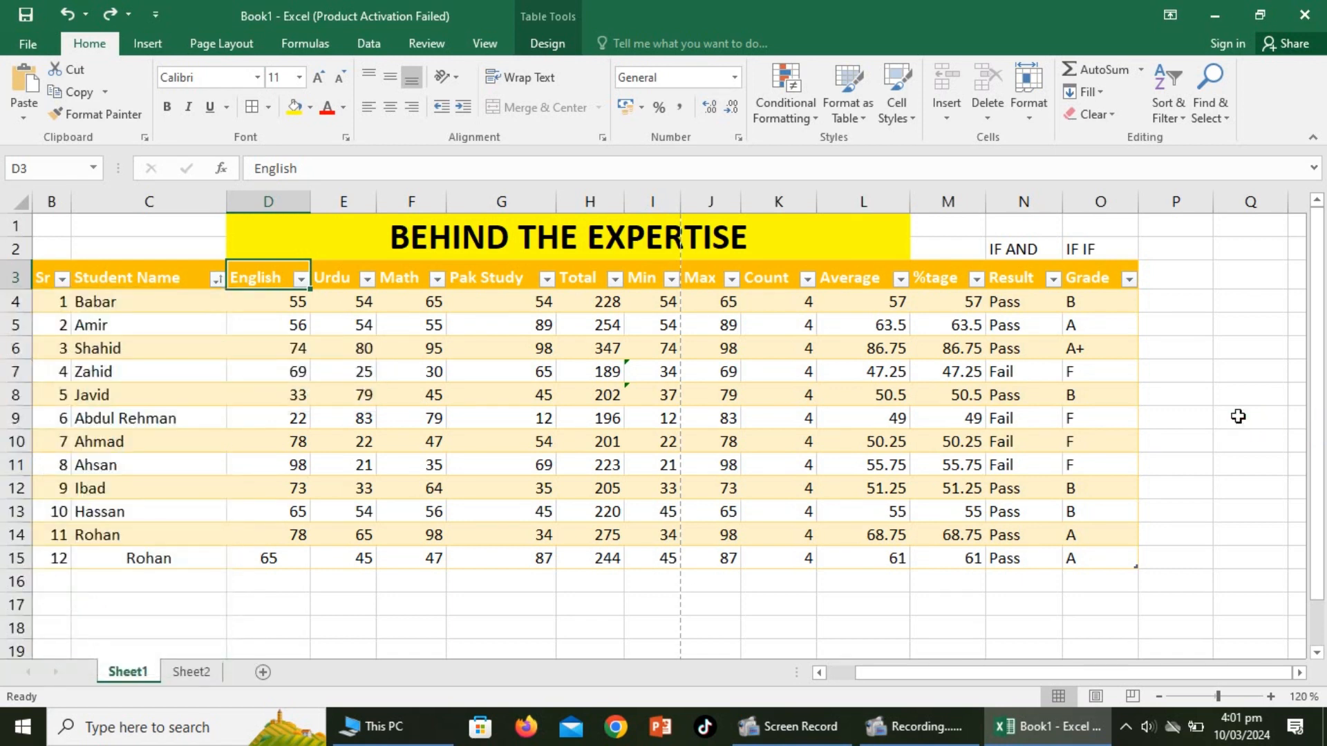
Filter the Student Name column to the student with serial number 5 by searching for that student's name
click(217, 279)
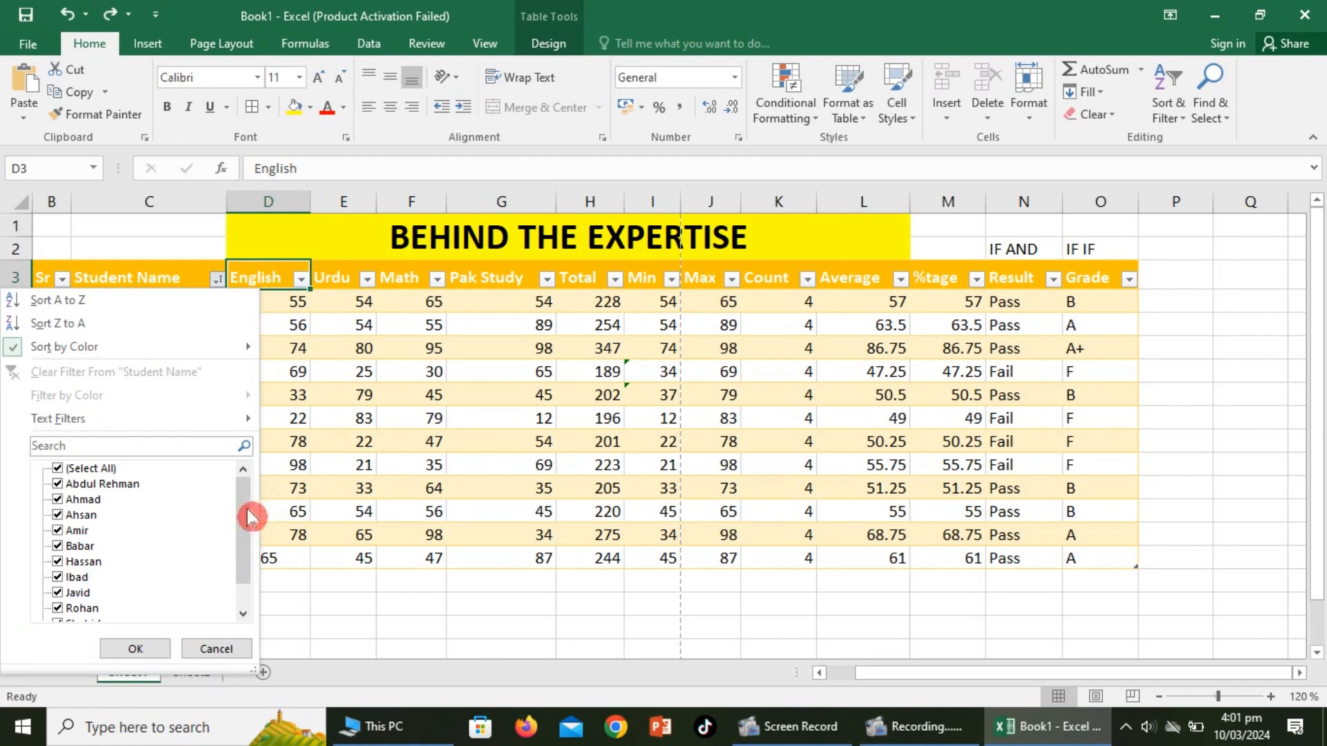
drag(249, 517, 243, 543)
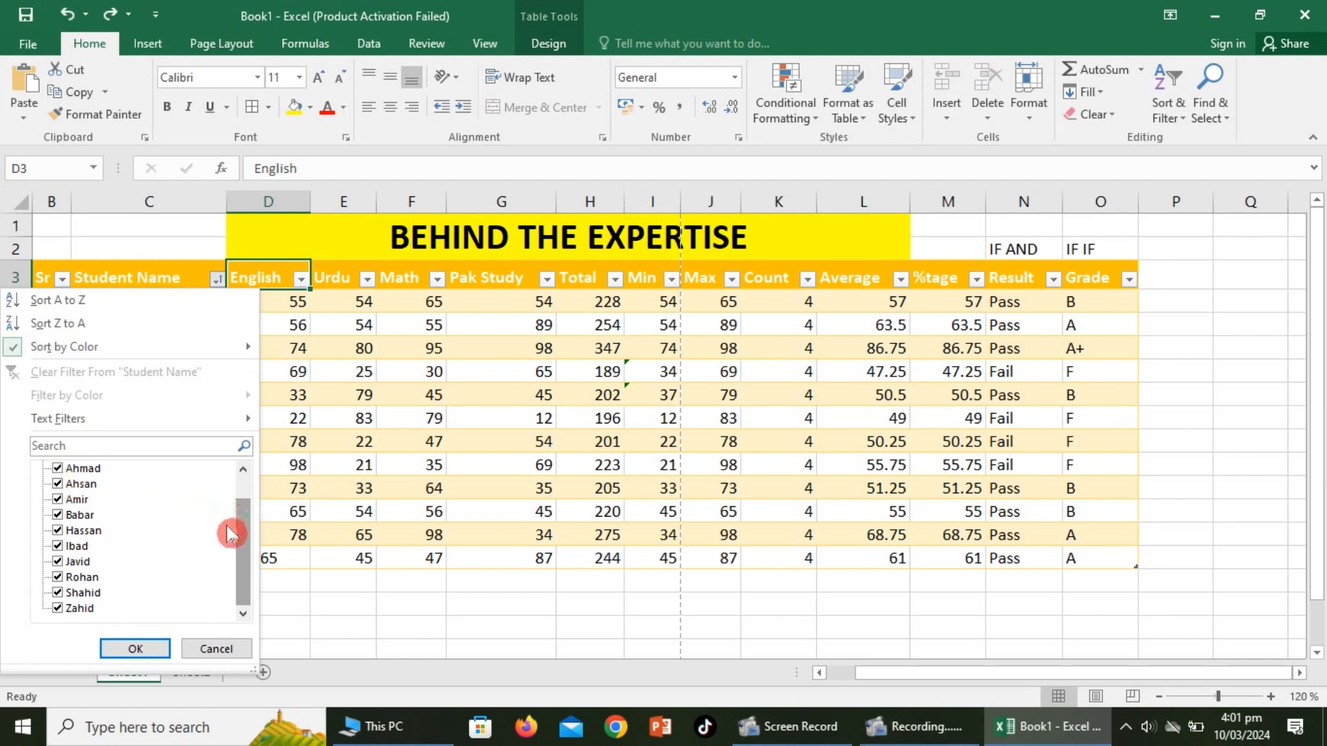
click(128, 449)
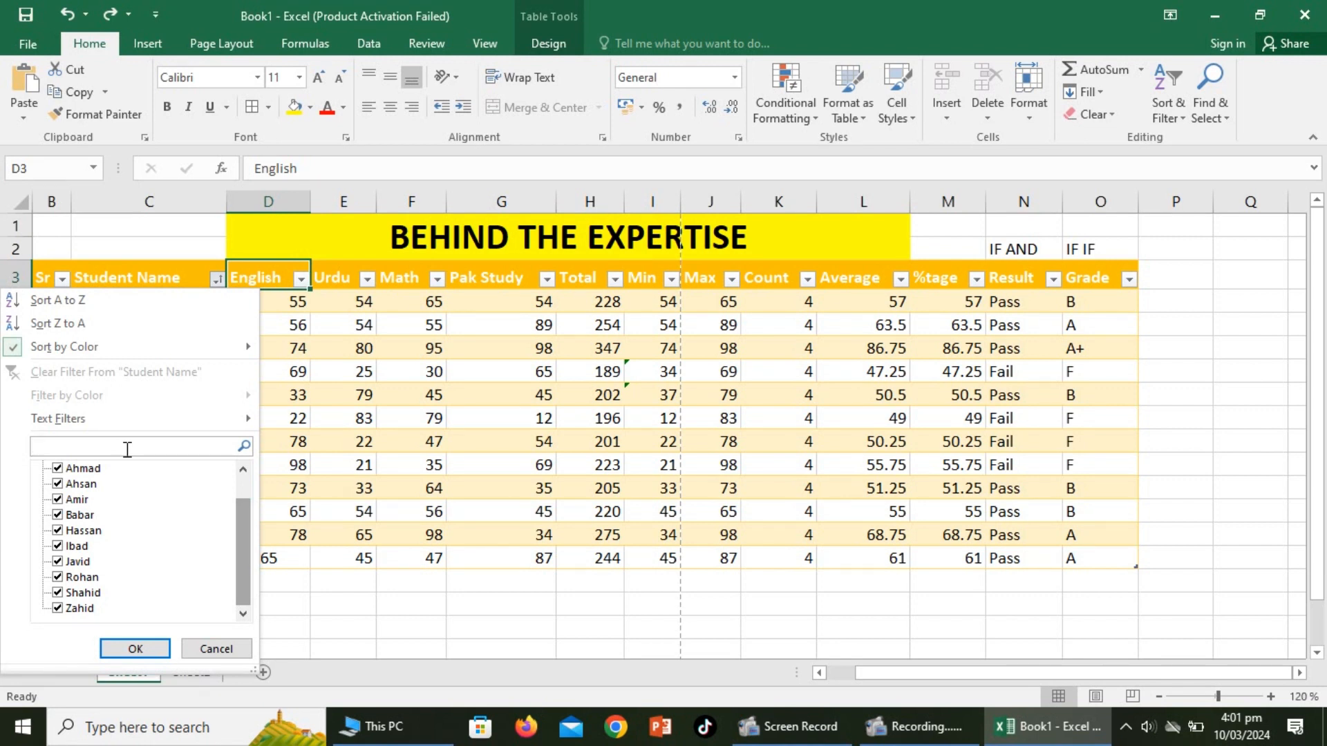
text(javid)
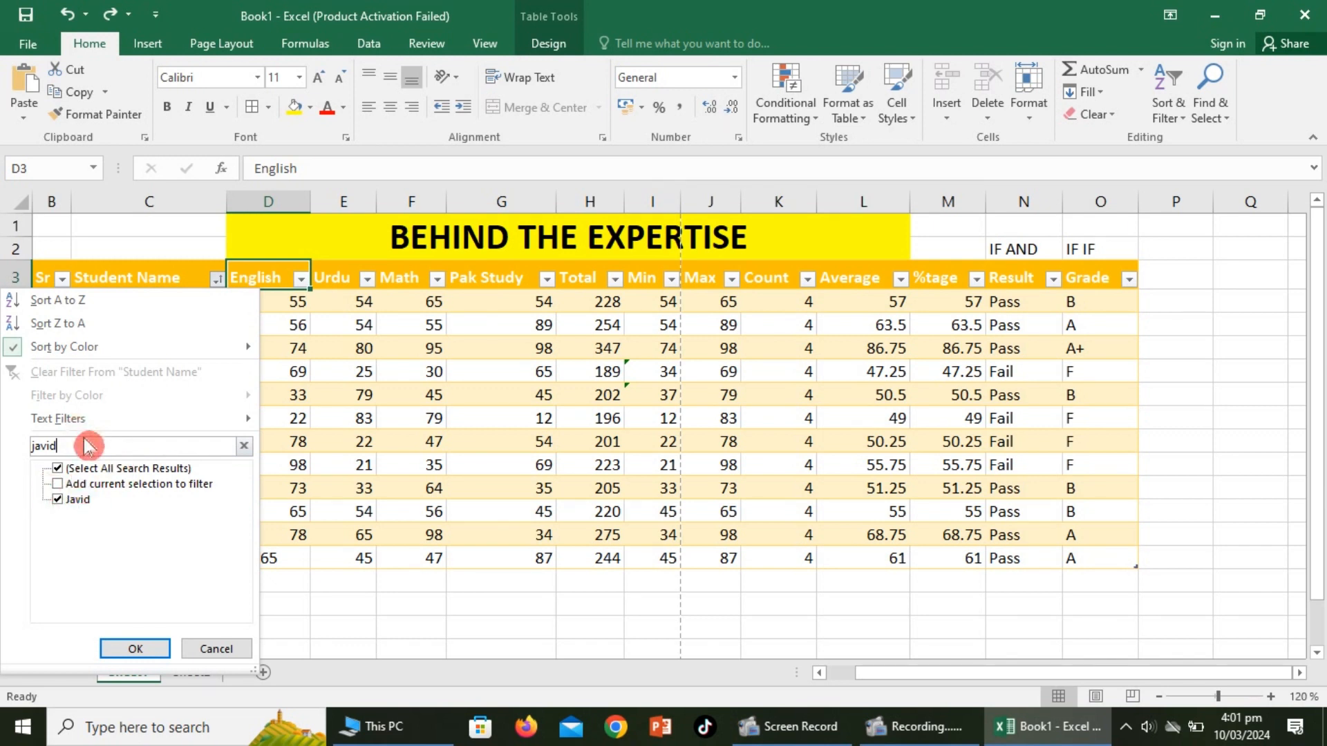
click(131, 648)
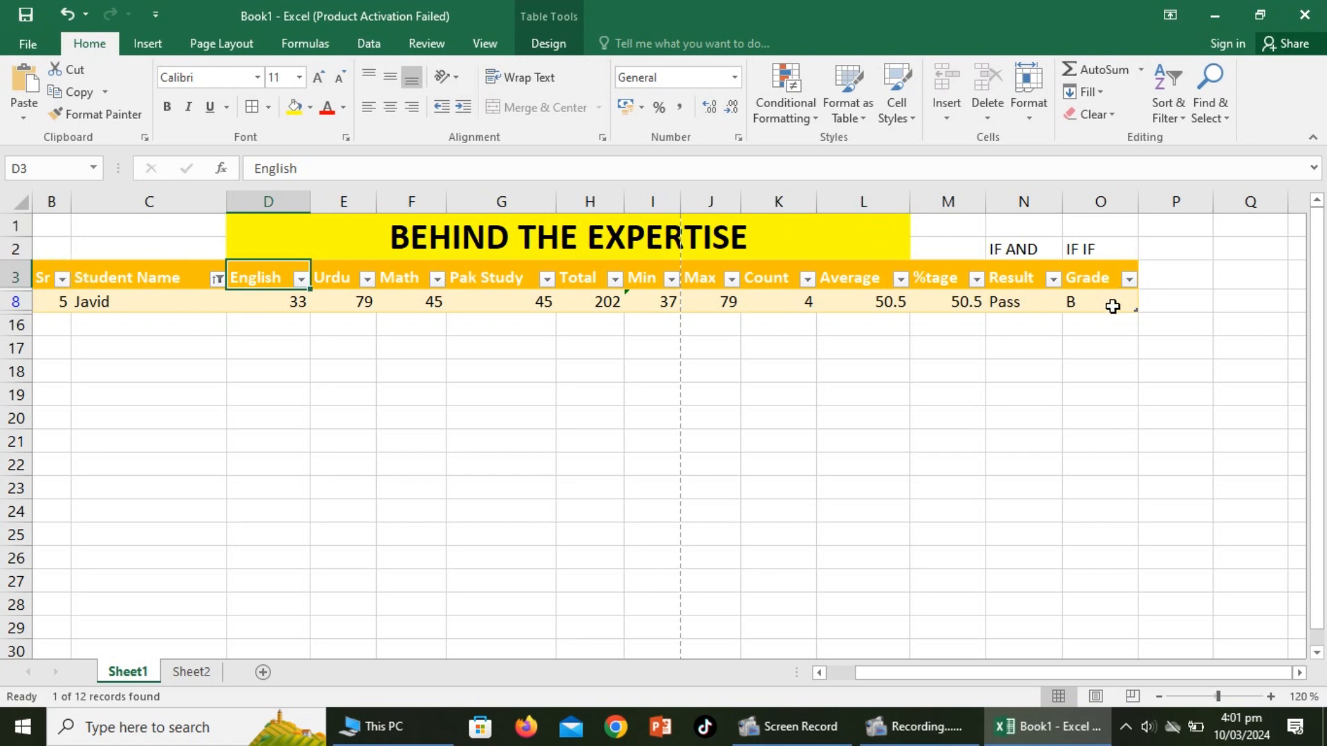
Undo the Student Name filter so all records are listed, and look through the names in that column's filter list
key(ctrl+z)
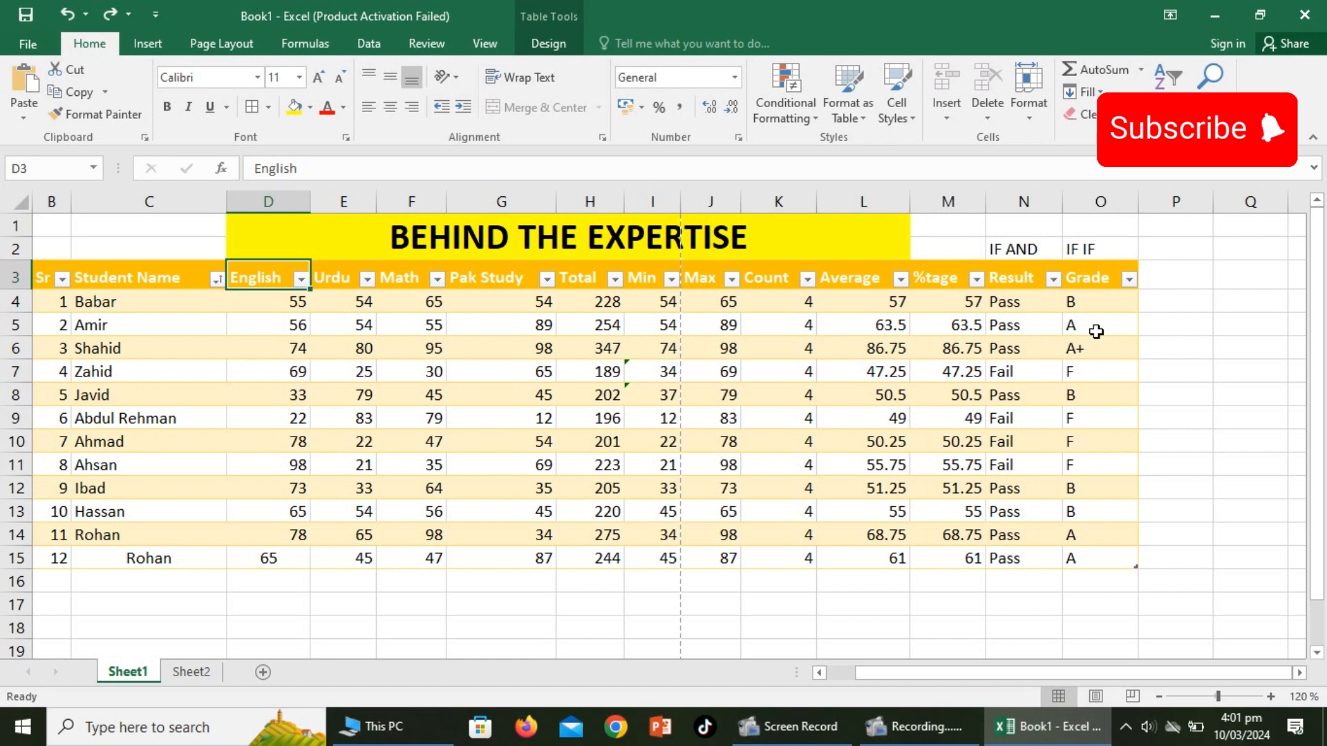
click(218, 278)
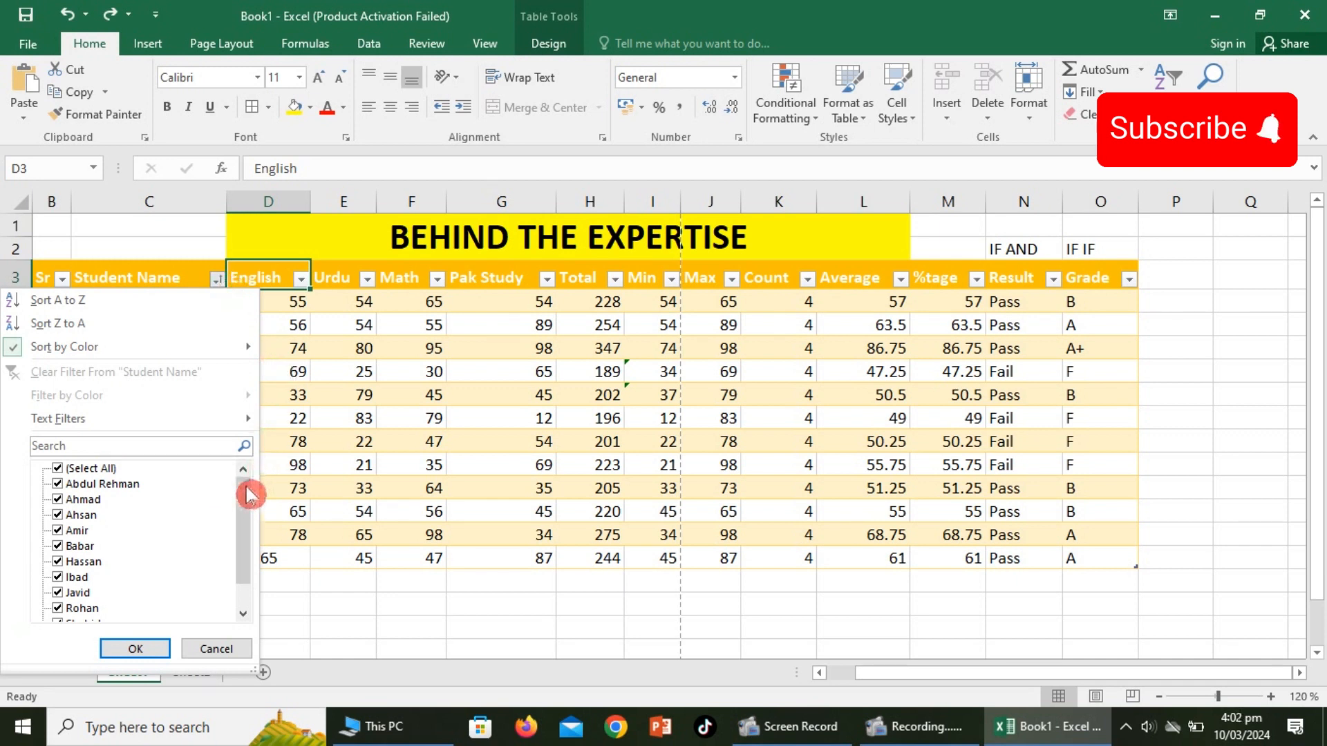
drag(247, 495, 259, 551)
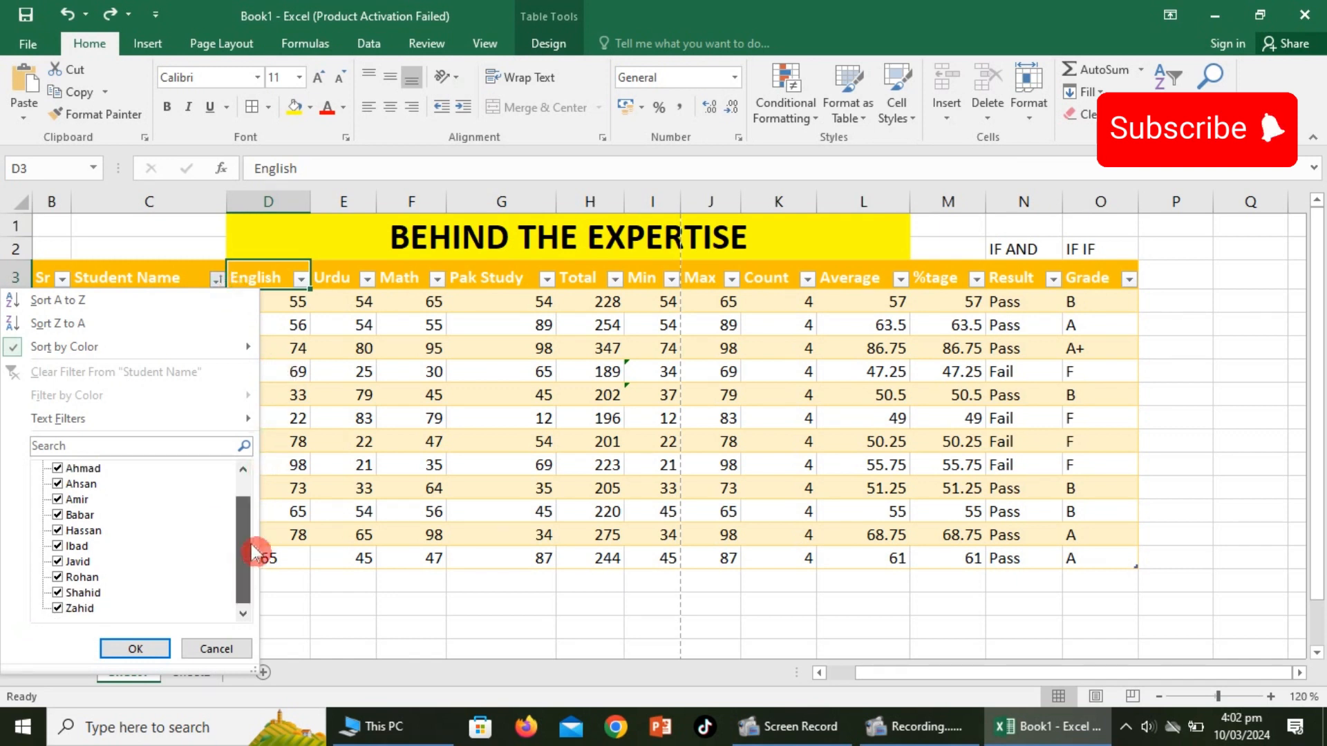
click(264, 457)
click(265, 460)
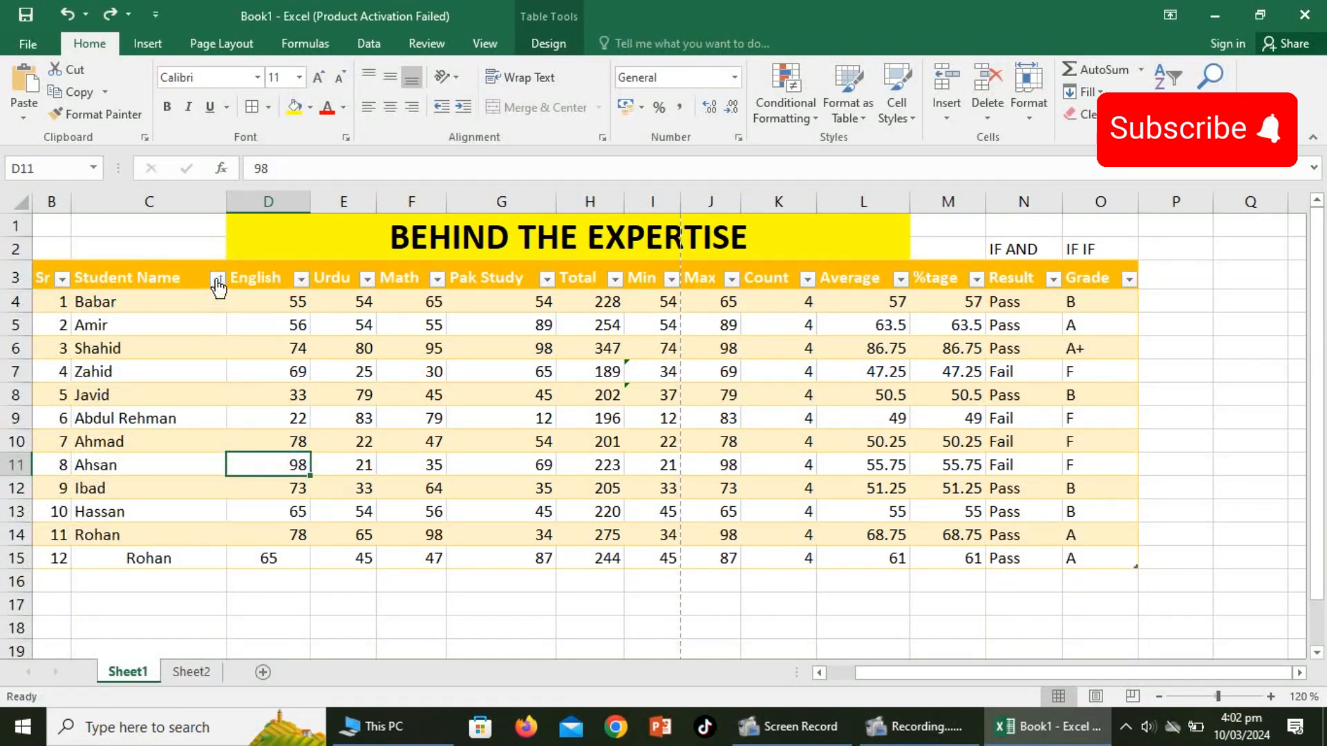
Apply an Equals text filter to the Student Name column, using the name of the student with serial number 1
click(218, 282)
mouse_move(47, 423)
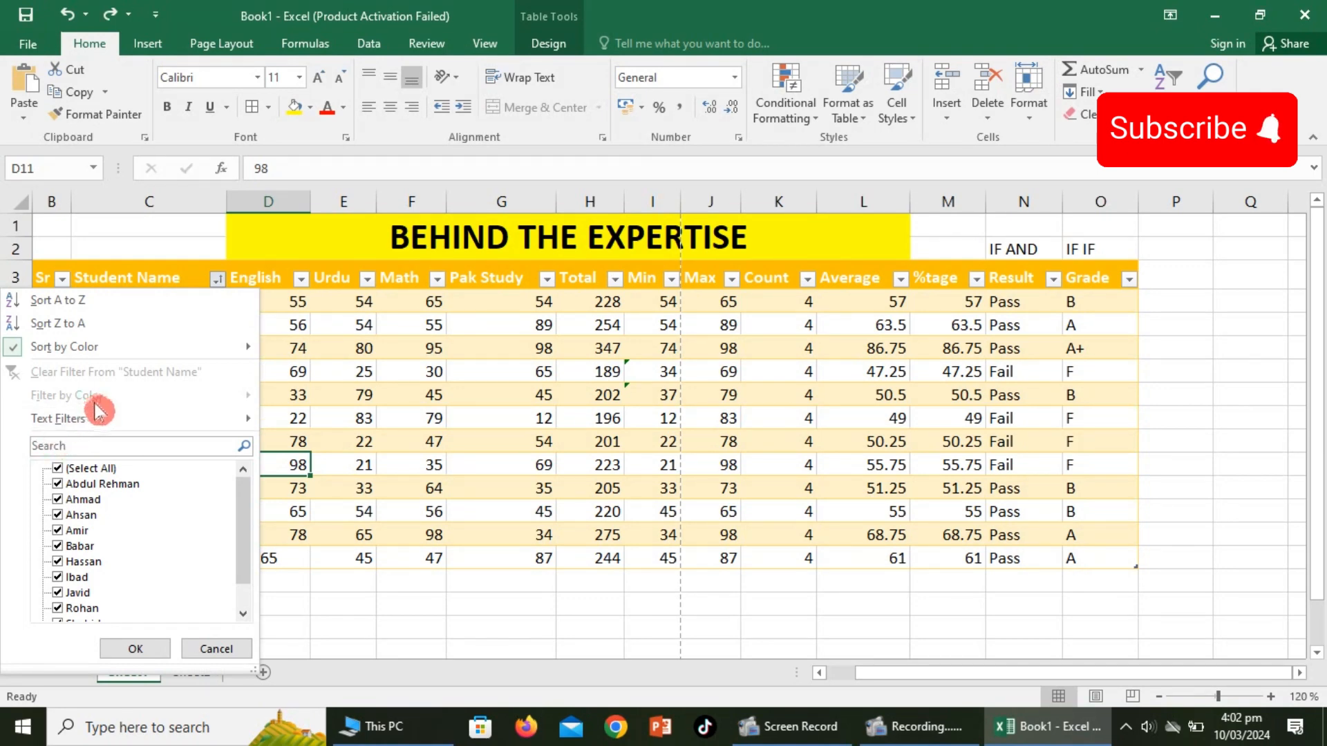
mouse_move(100, 418)
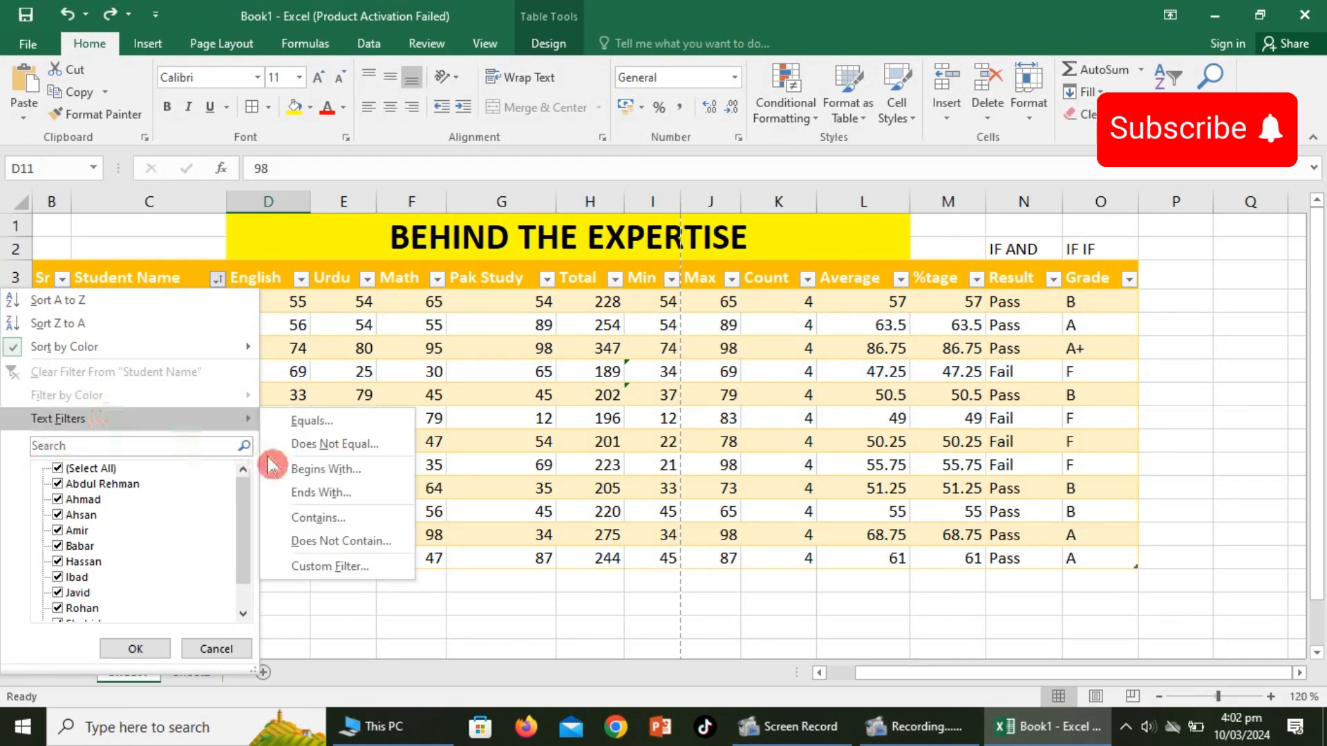
click(361, 421)
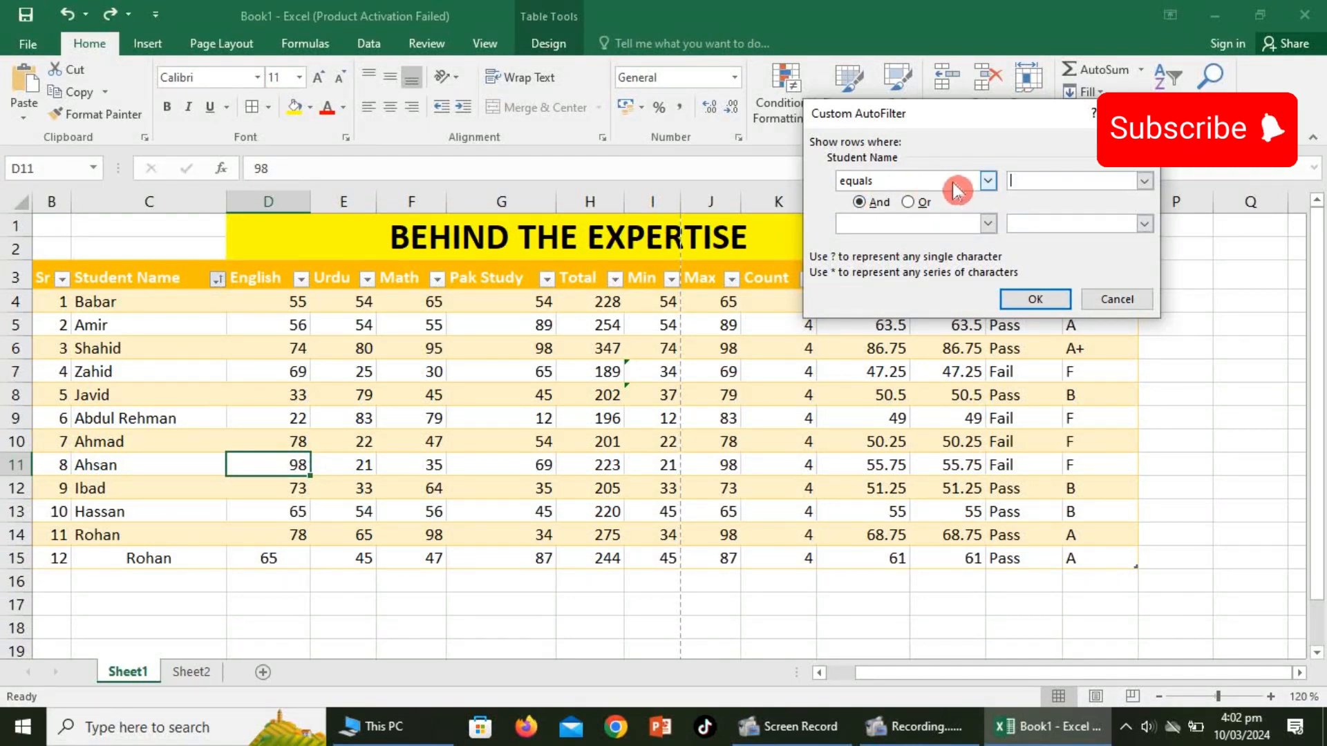
click(988, 181)
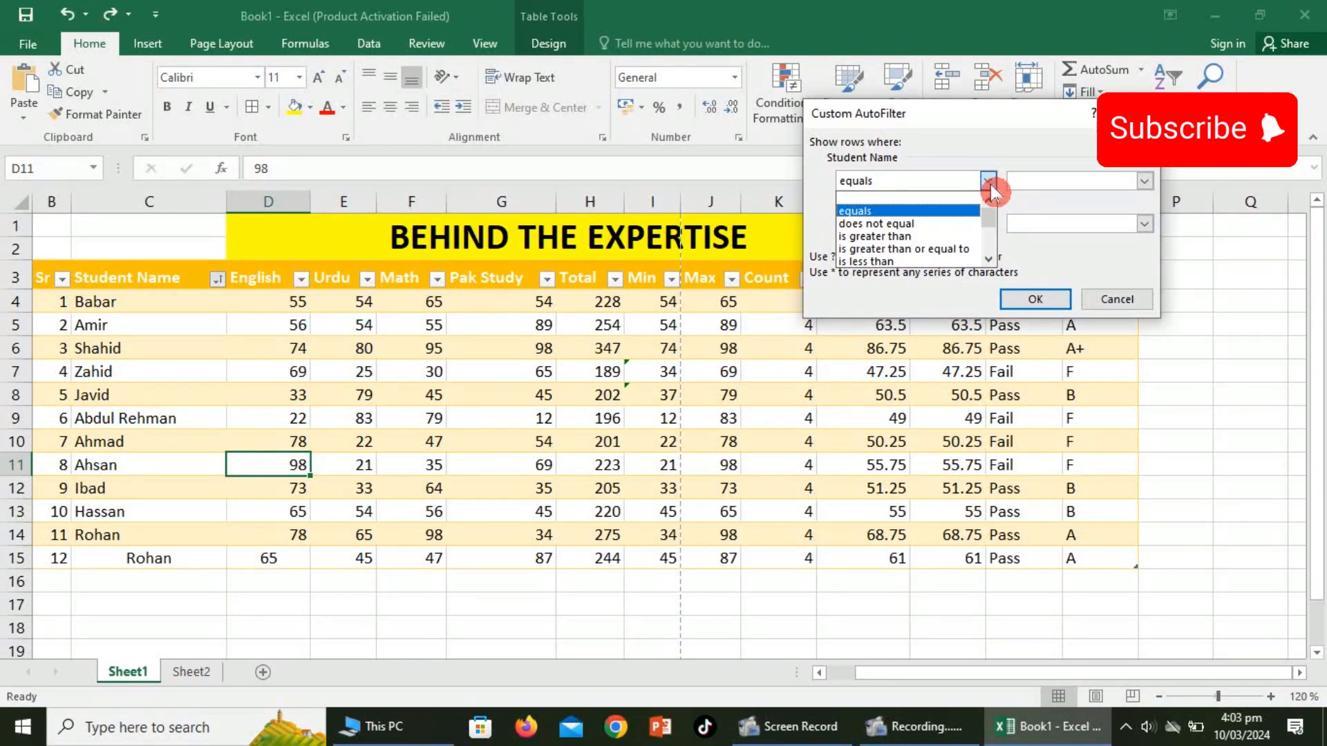
click(990, 184)
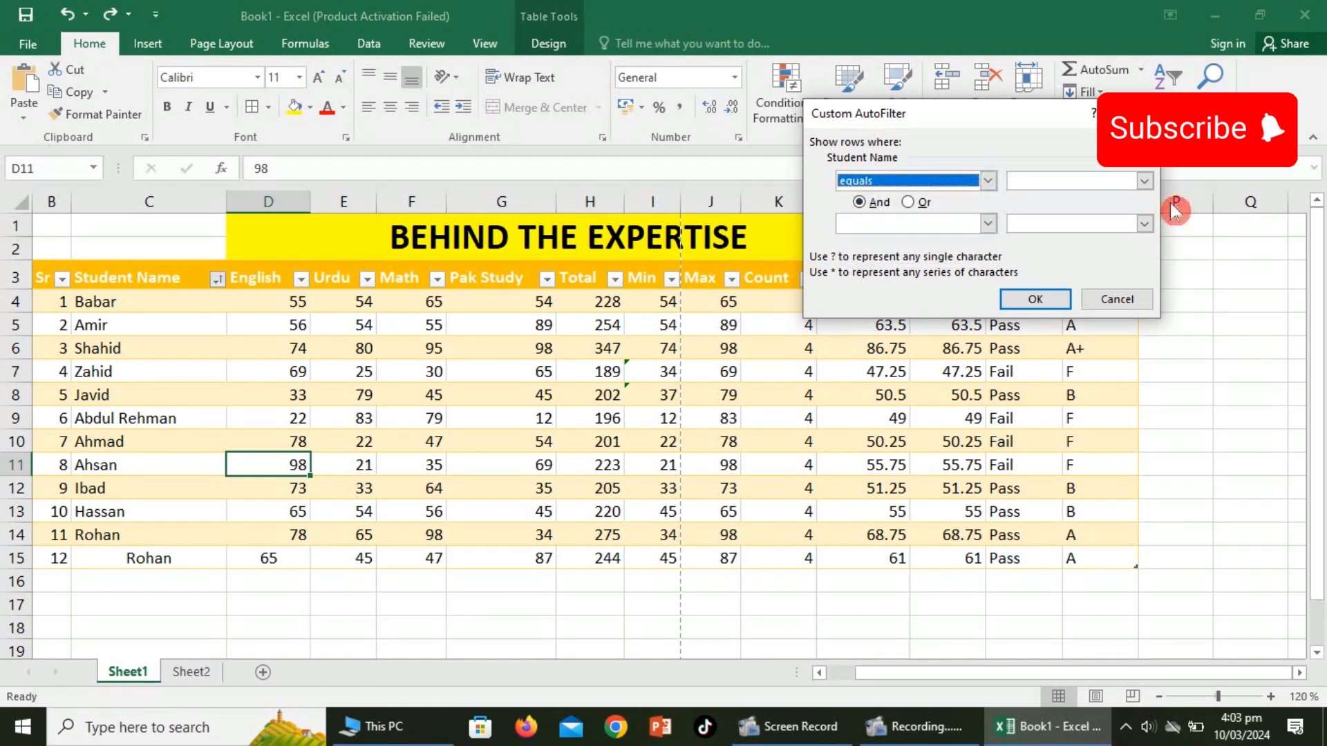
click(1068, 186)
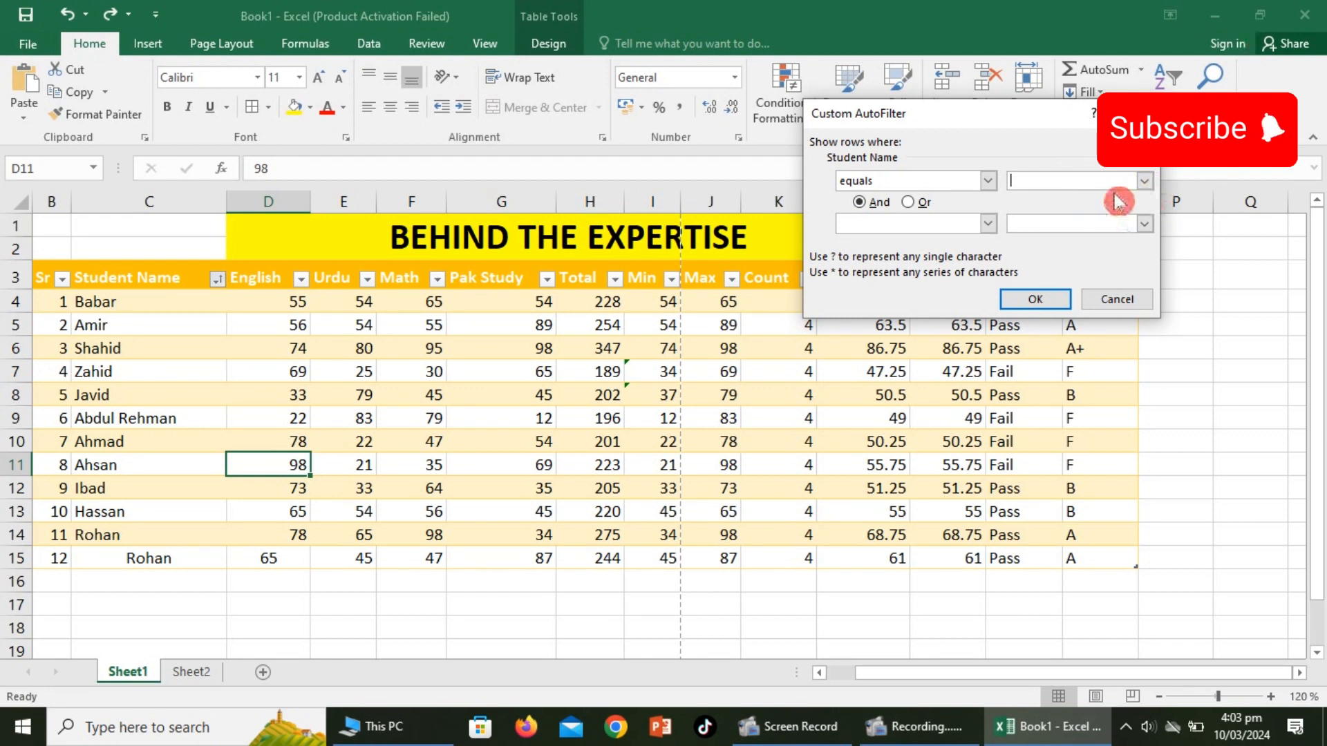
click(1145, 181)
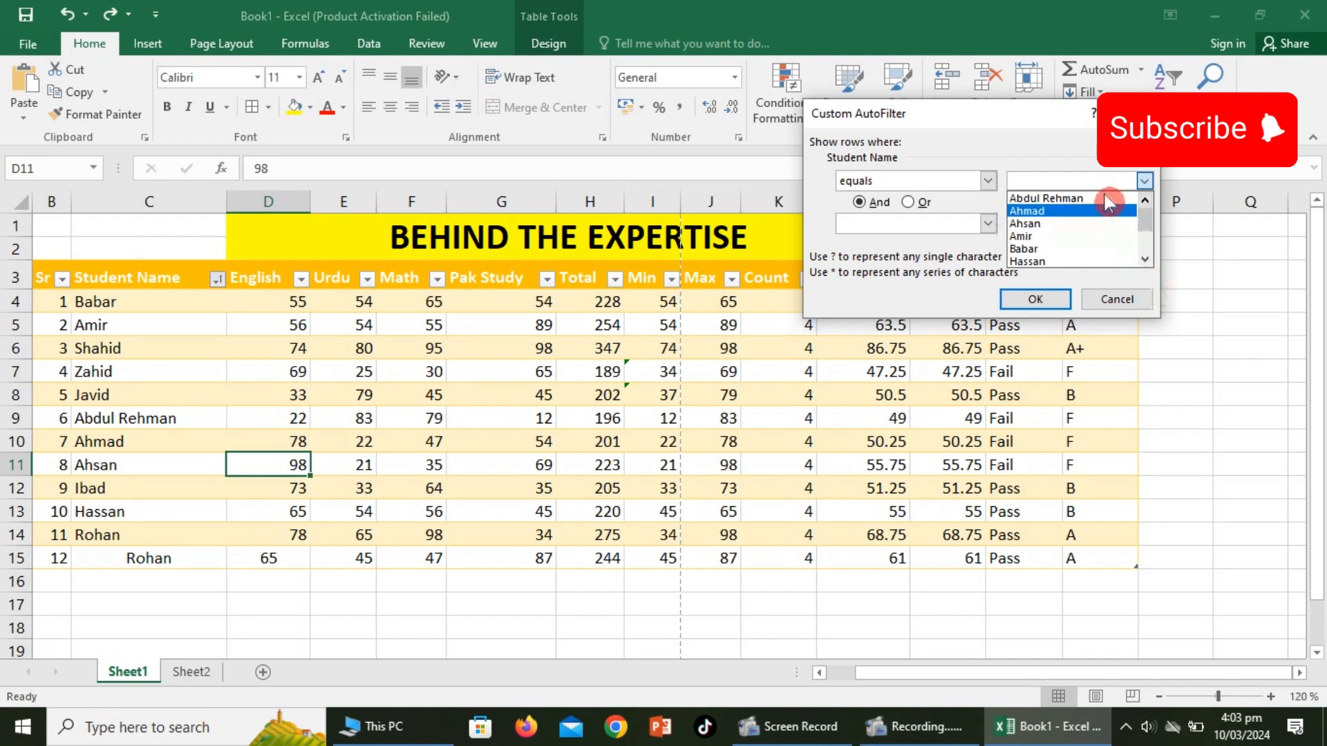
click(1046, 178)
text(babar)
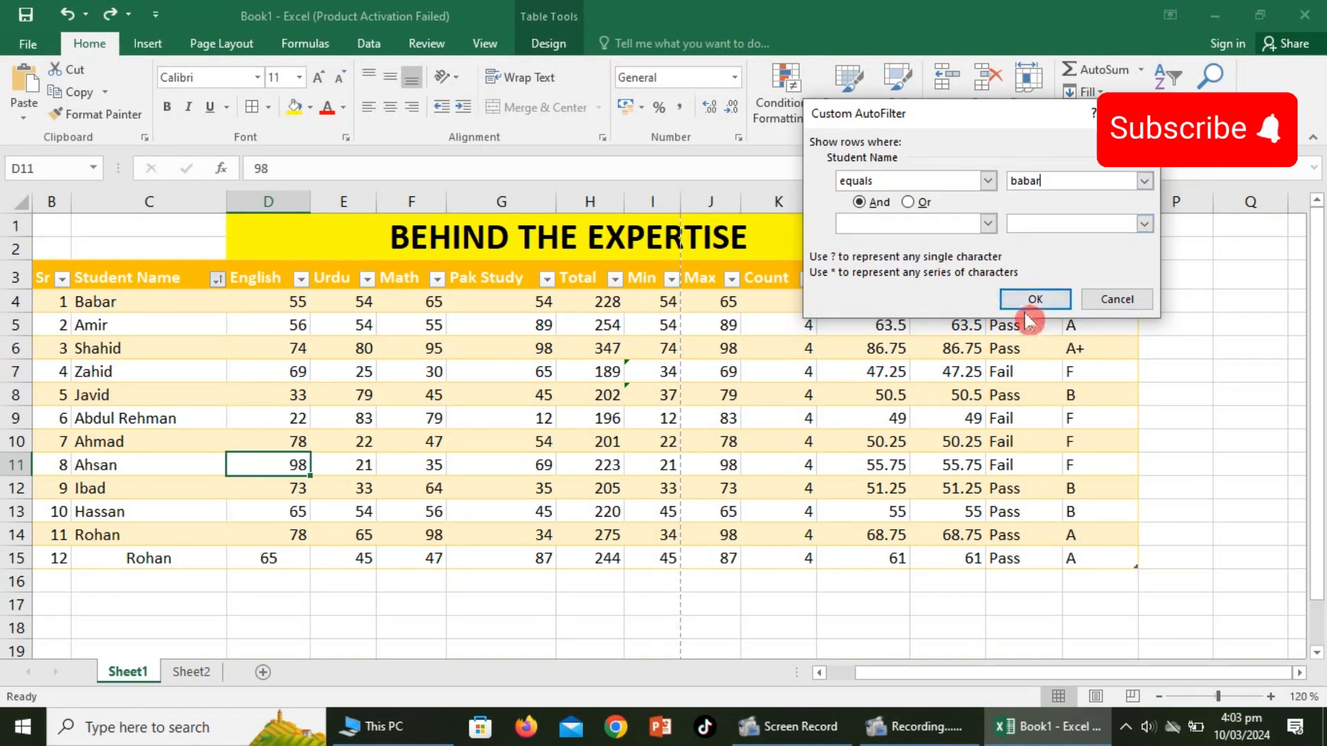
click(1056, 304)
click(1056, 304)
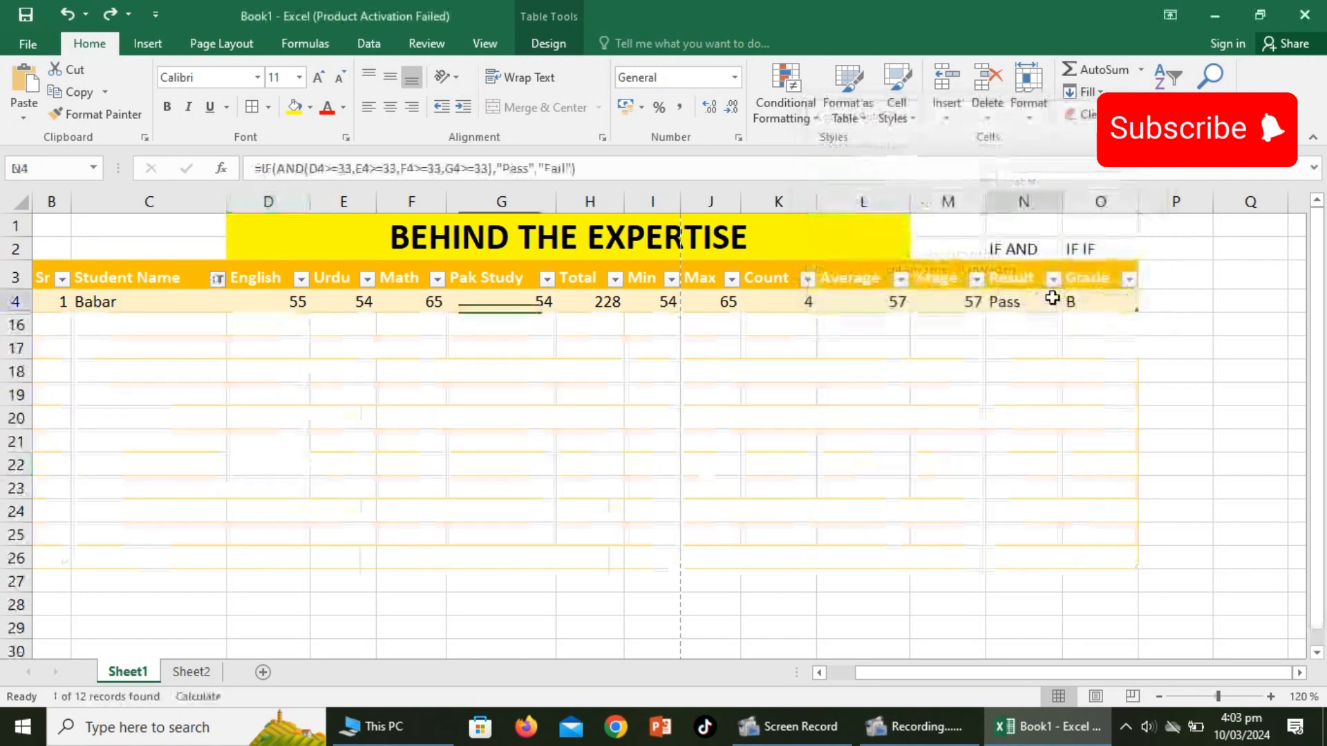
Check the name cell in the filtered record and undo the Equals filter on the Student Name column
double_click(111, 303)
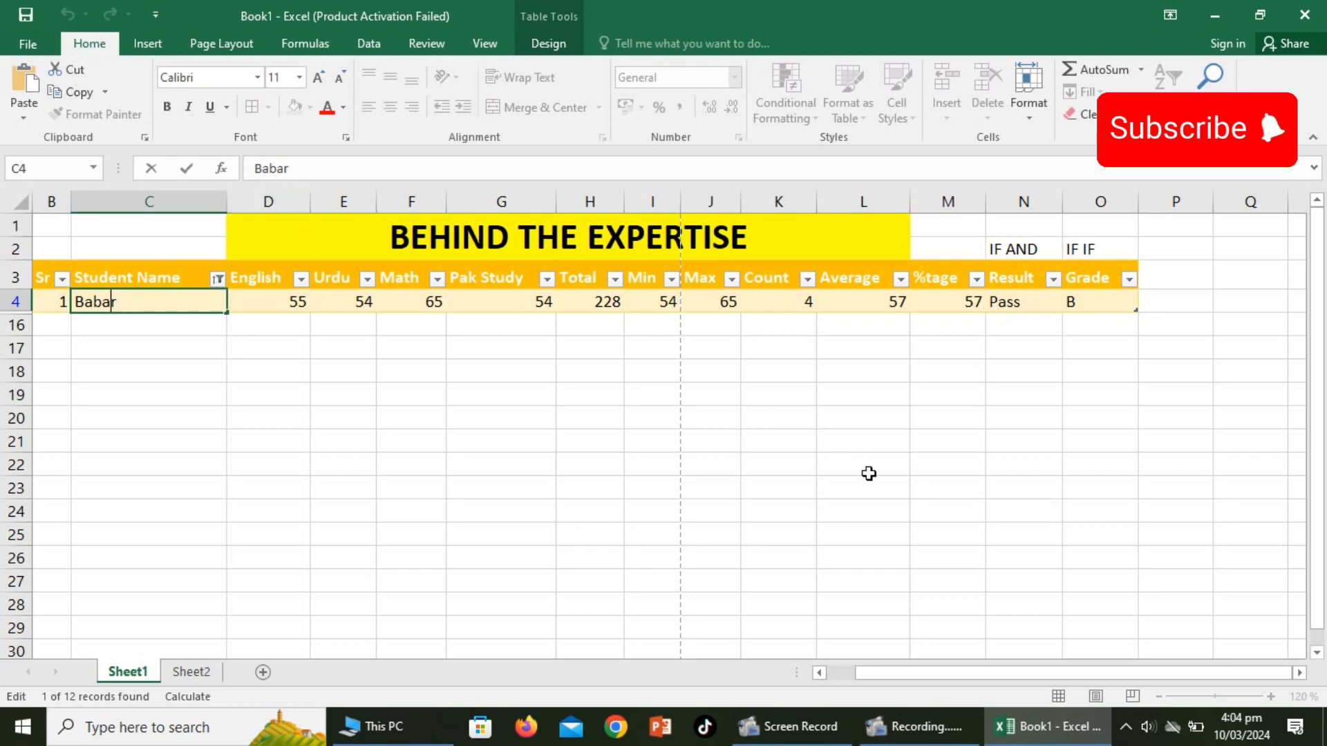
click(380, 450)
key(ctrl+z)
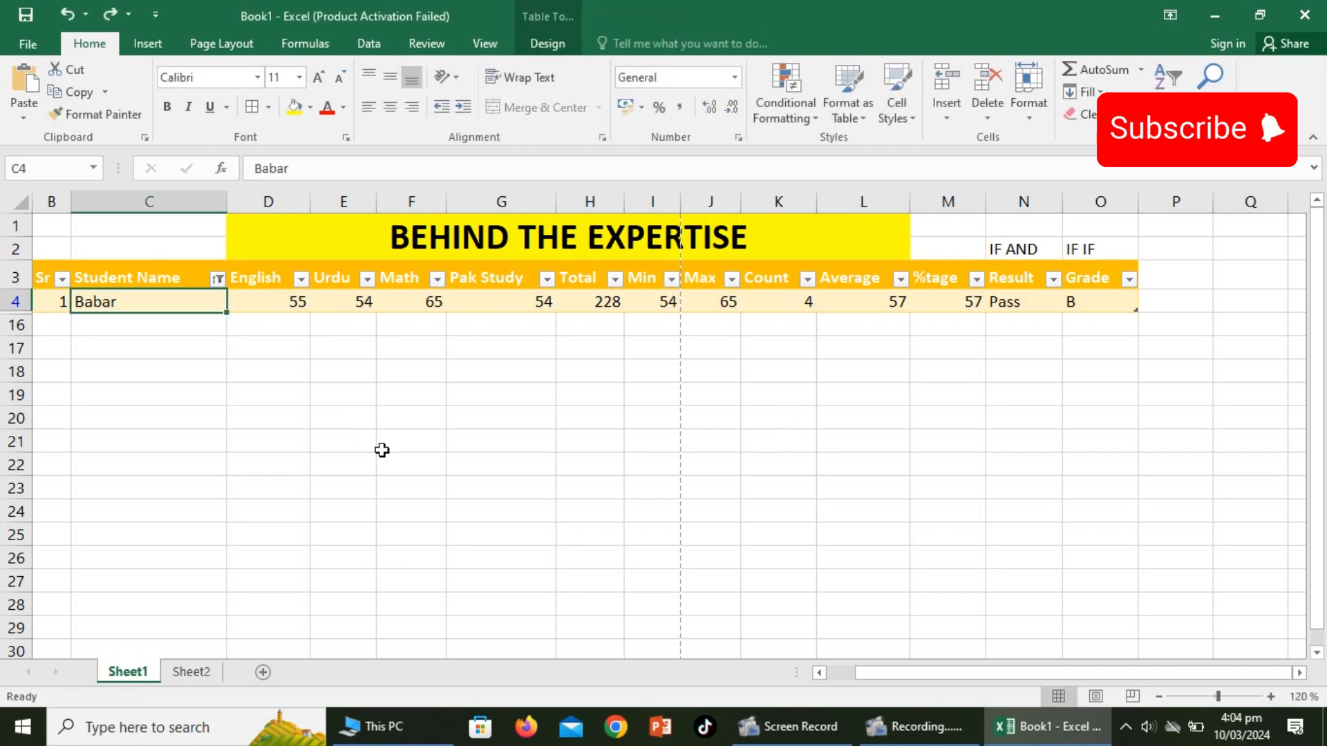
key(ctrl+z)
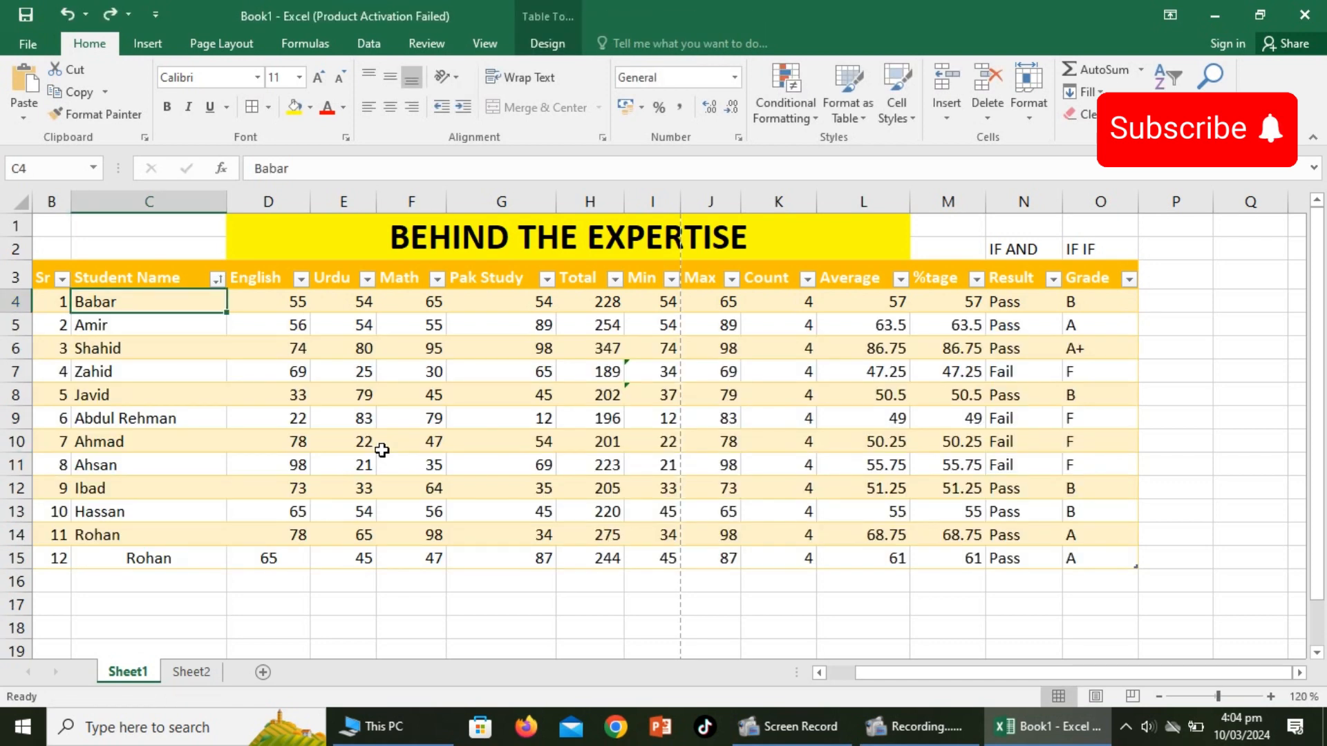
Apply a Does Not Equal text filter excluding the student with serial number 1 by name, and undo it
click(219, 278)
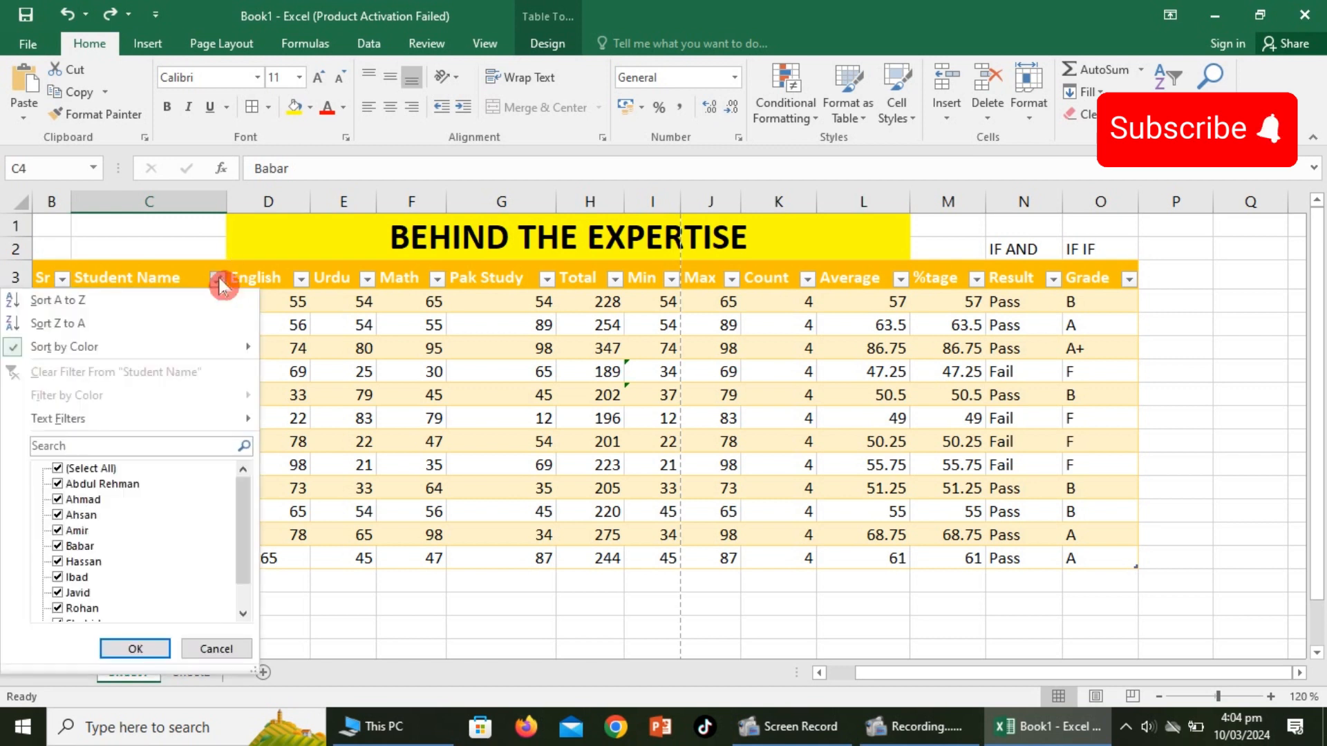
click(147, 428)
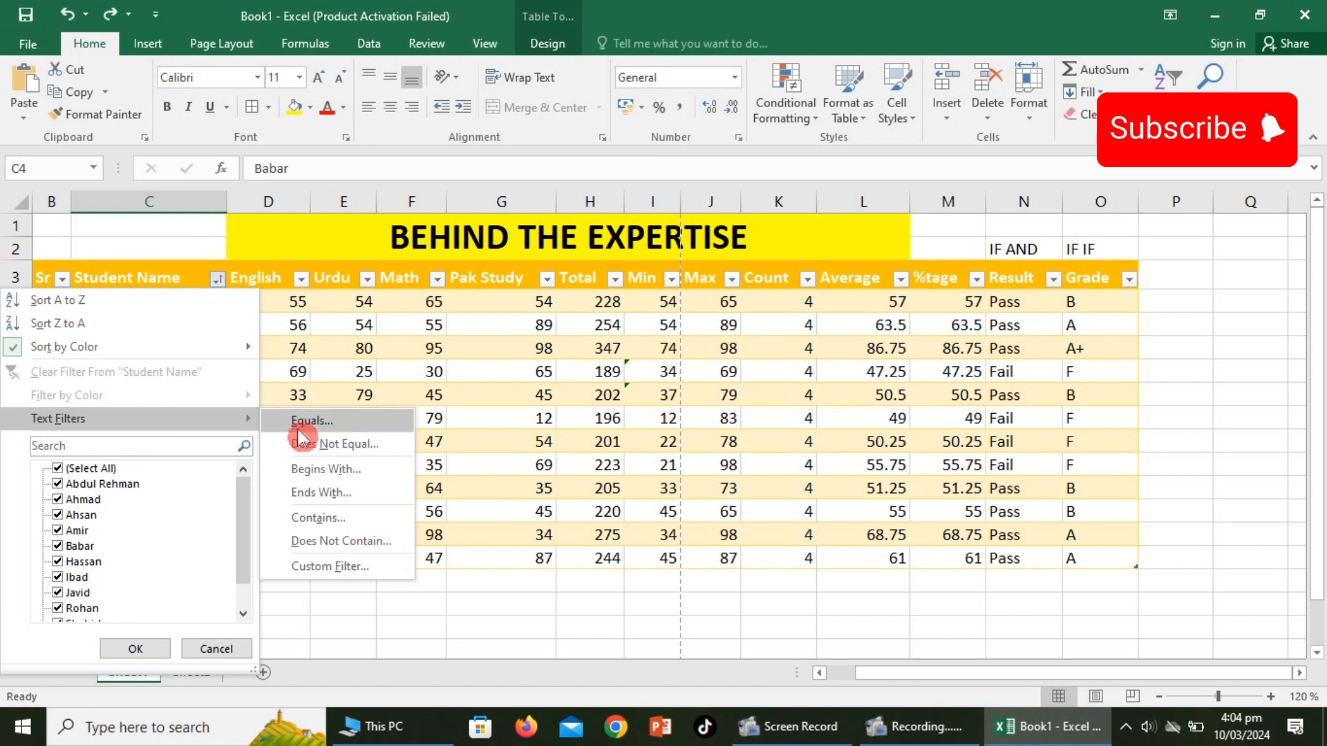
click(348, 444)
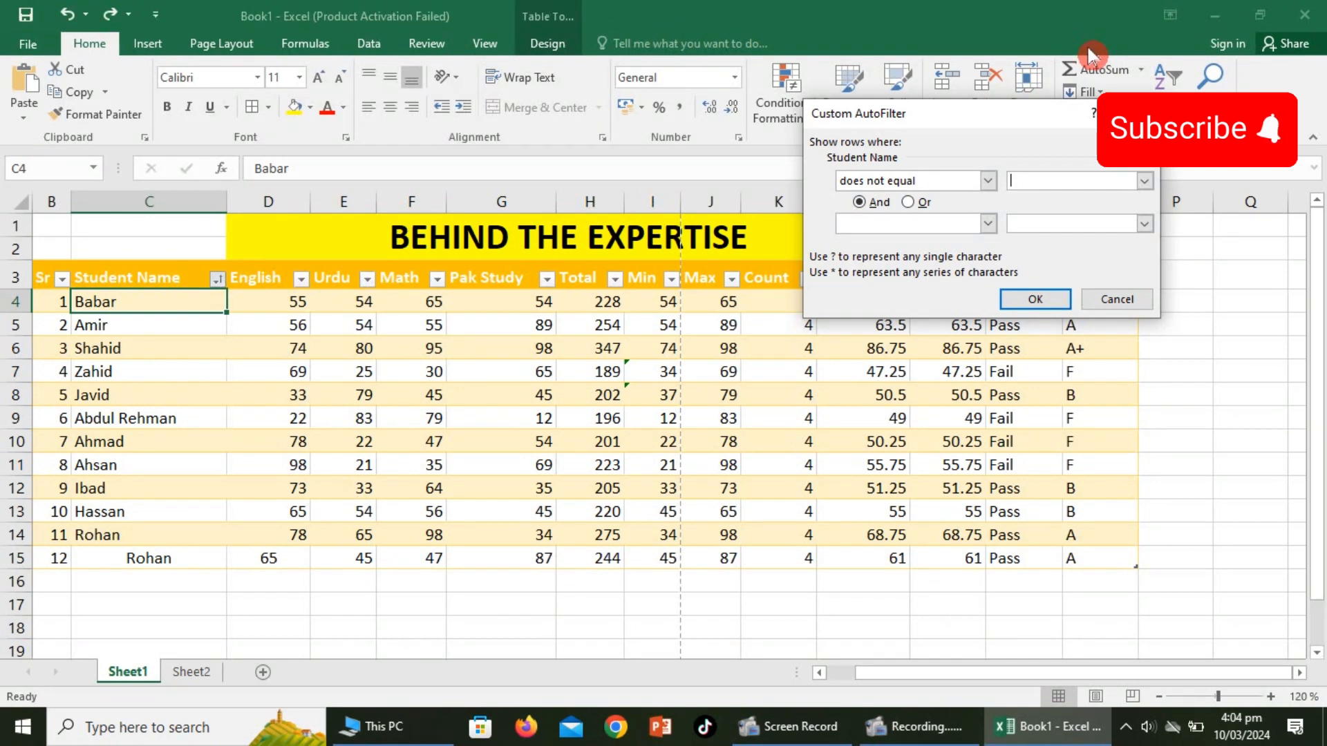
text(babar)
click(1051, 300)
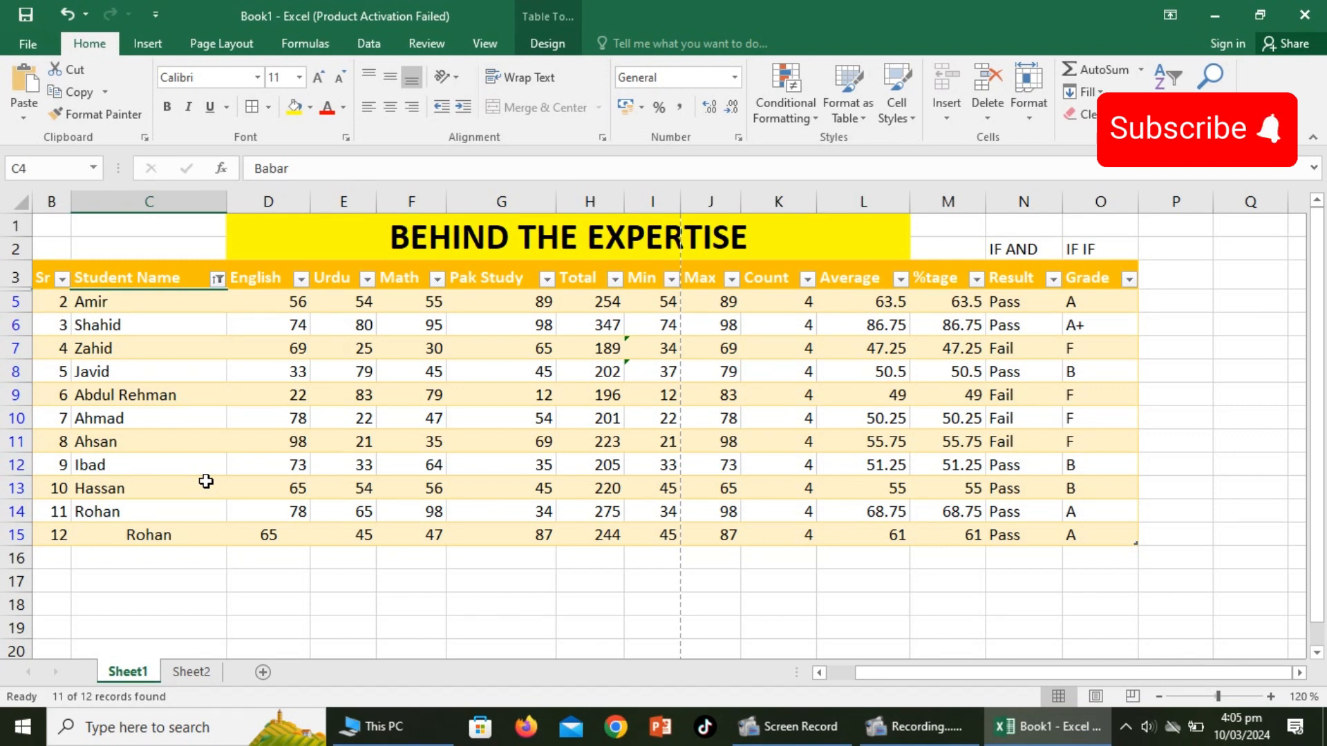
key(ctrl+z)
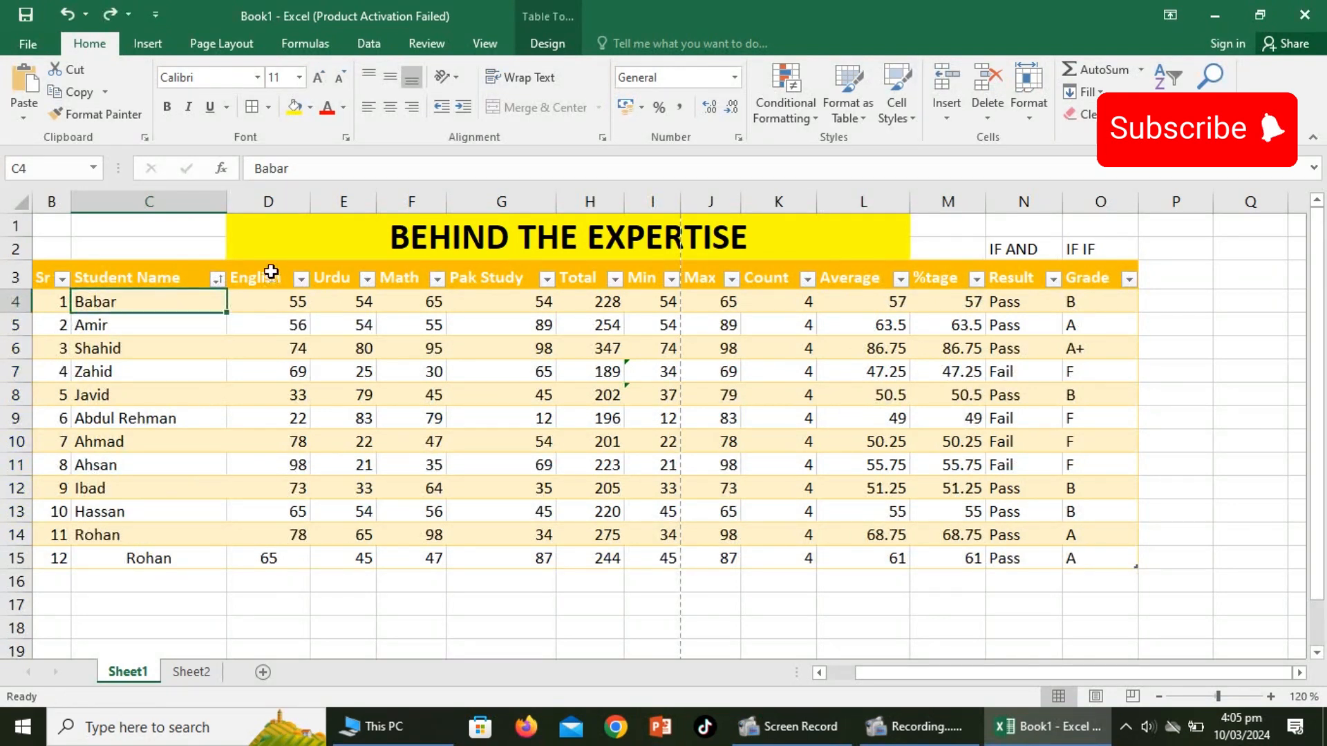
Apply a Begins With text filter of "r" to the Student Name column, and undo it
click(220, 278)
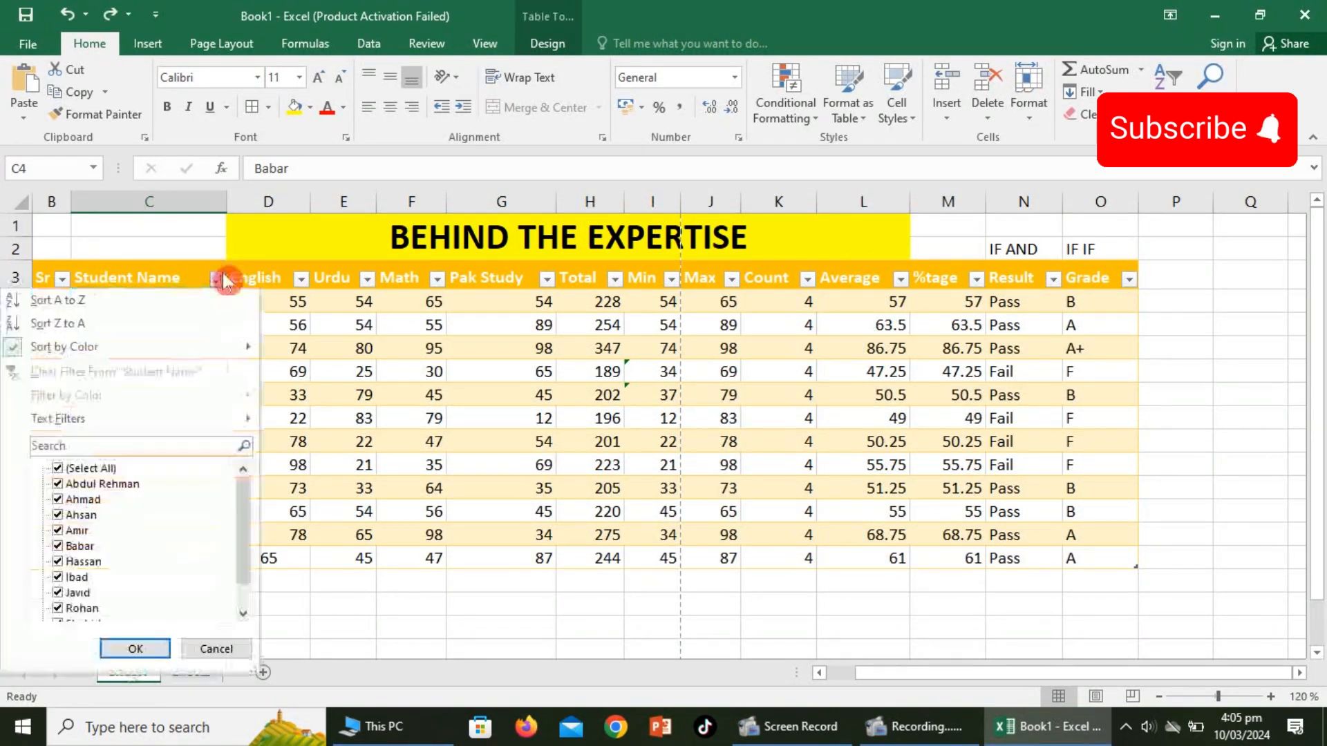
click(96, 419)
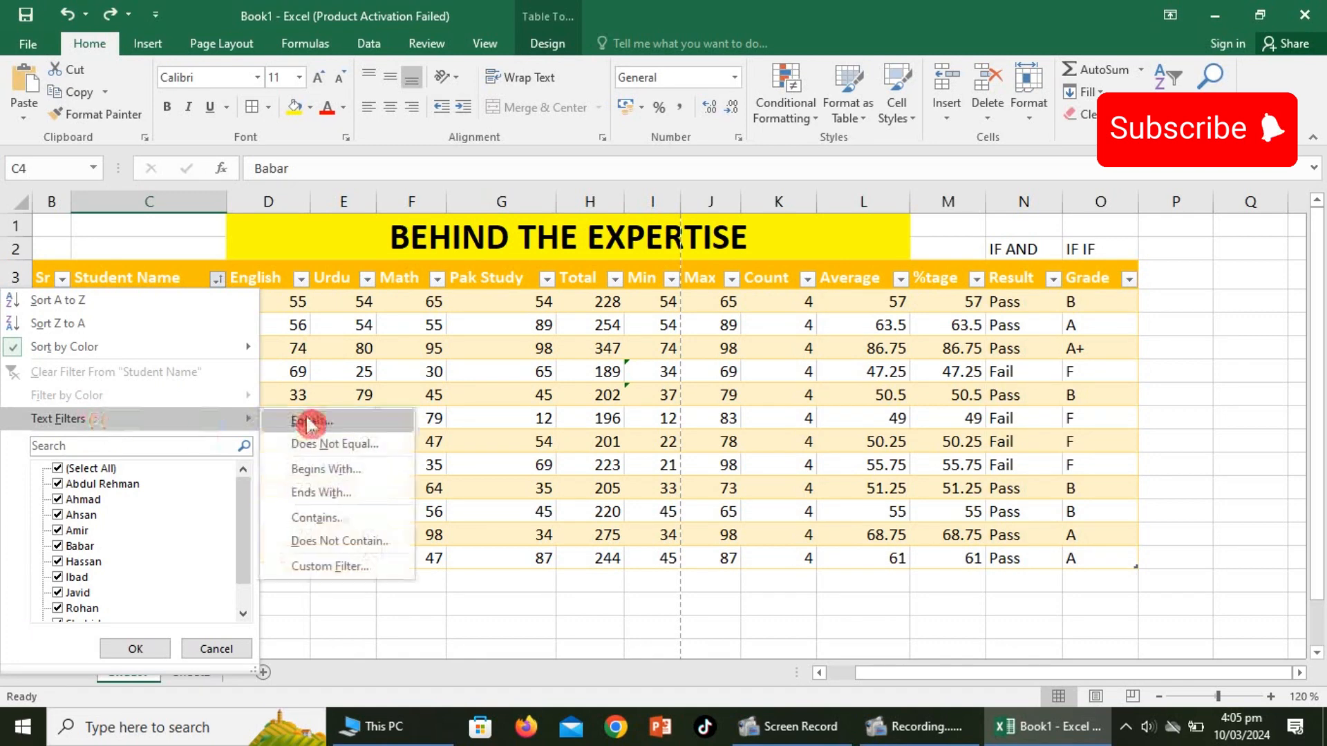
click(368, 470)
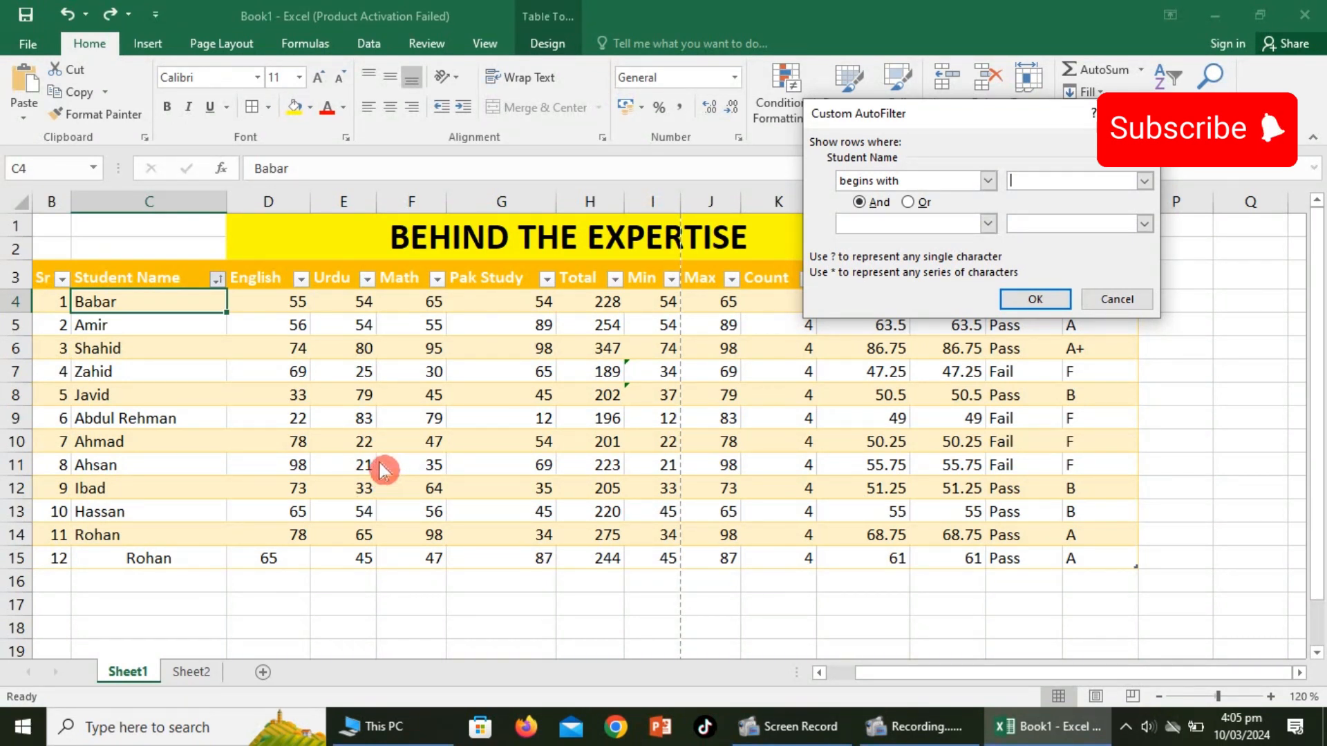
text(r)
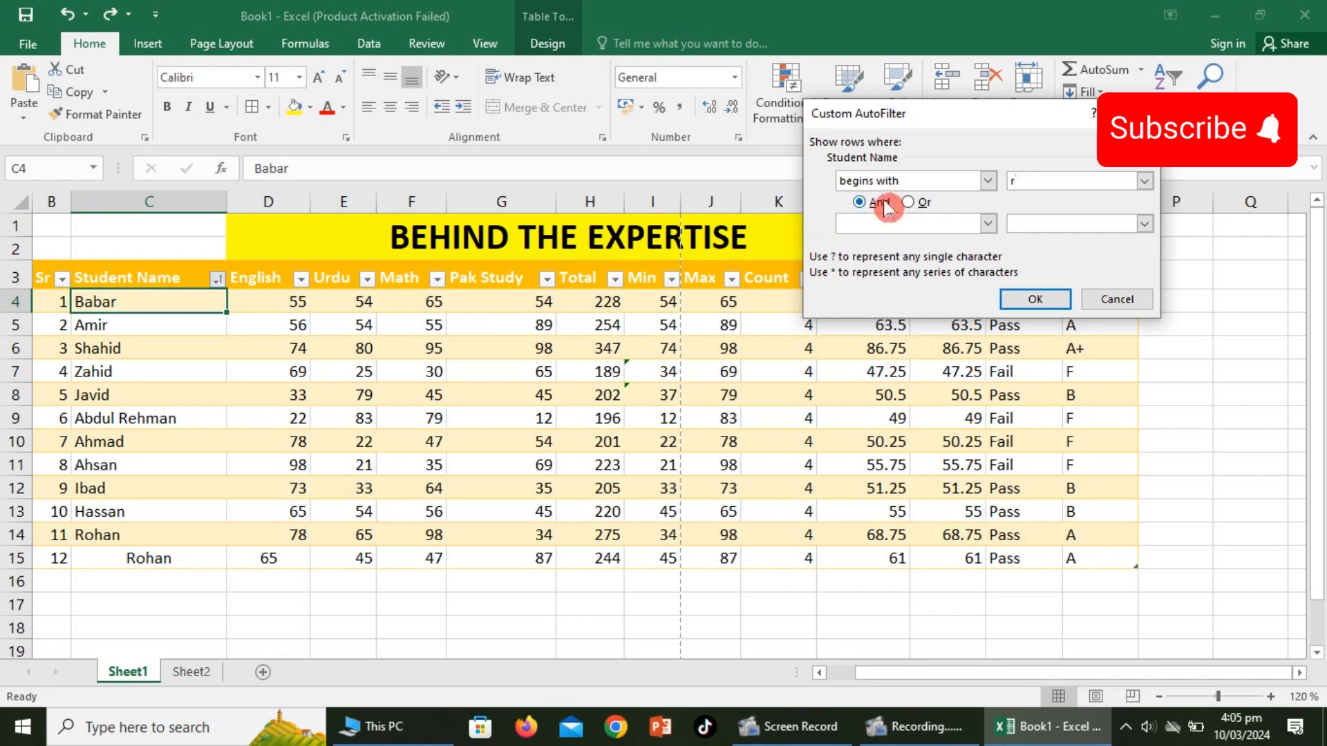
click(1035, 299)
click(1049, 302)
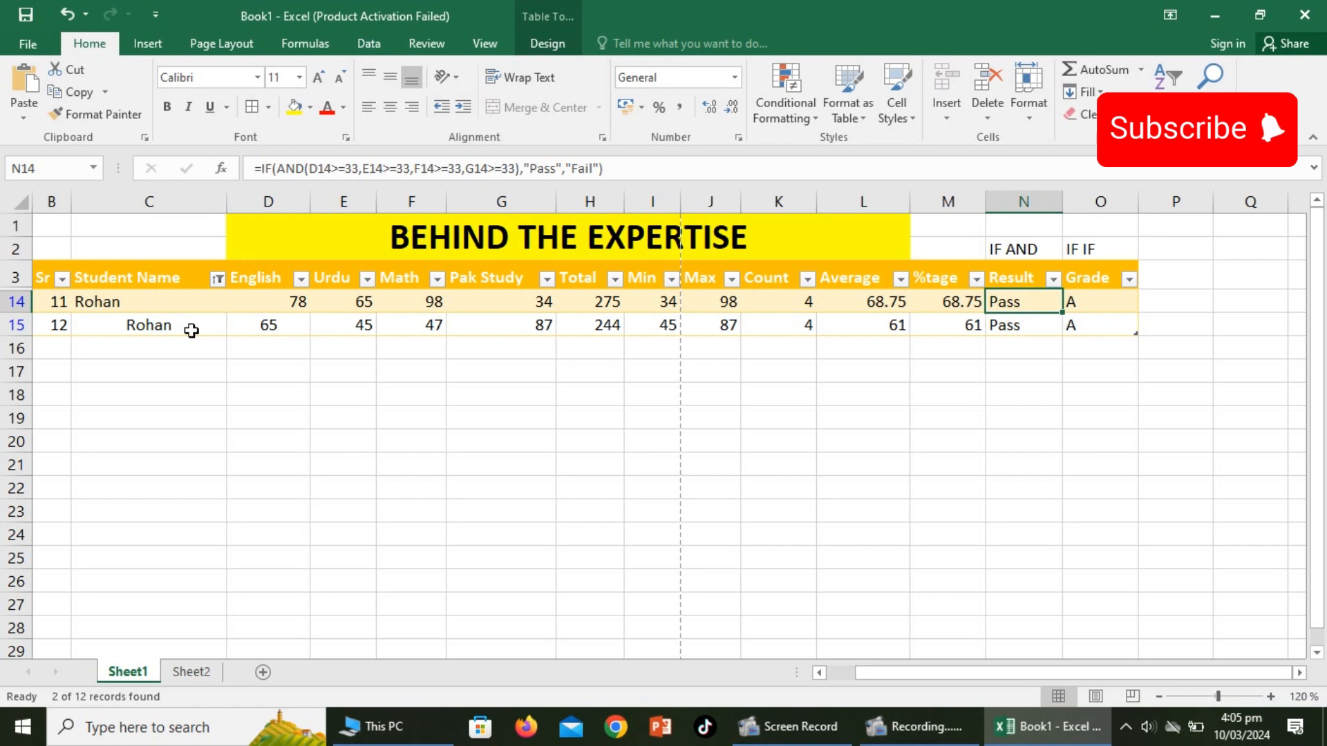
key(ctrl+z)
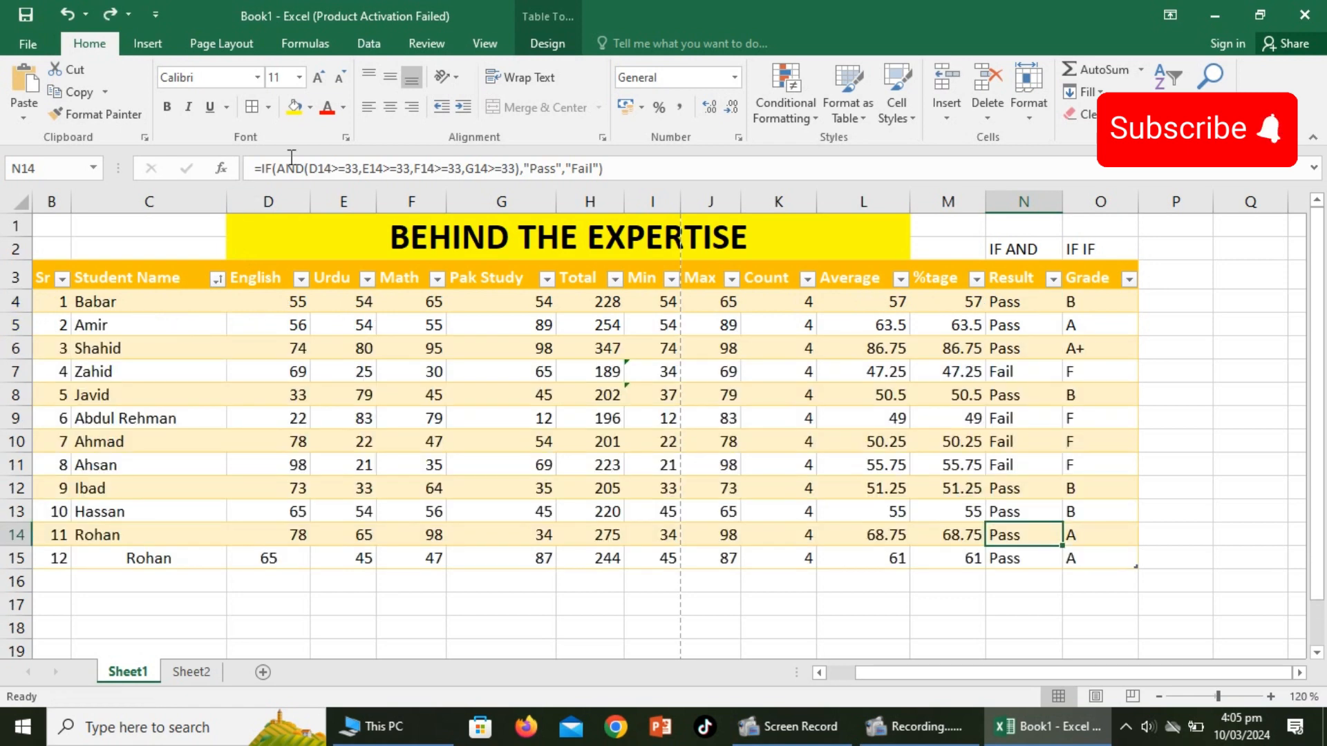
Apply an Ends With text filter of "d" to the Student Name column, and undo it
click(217, 280)
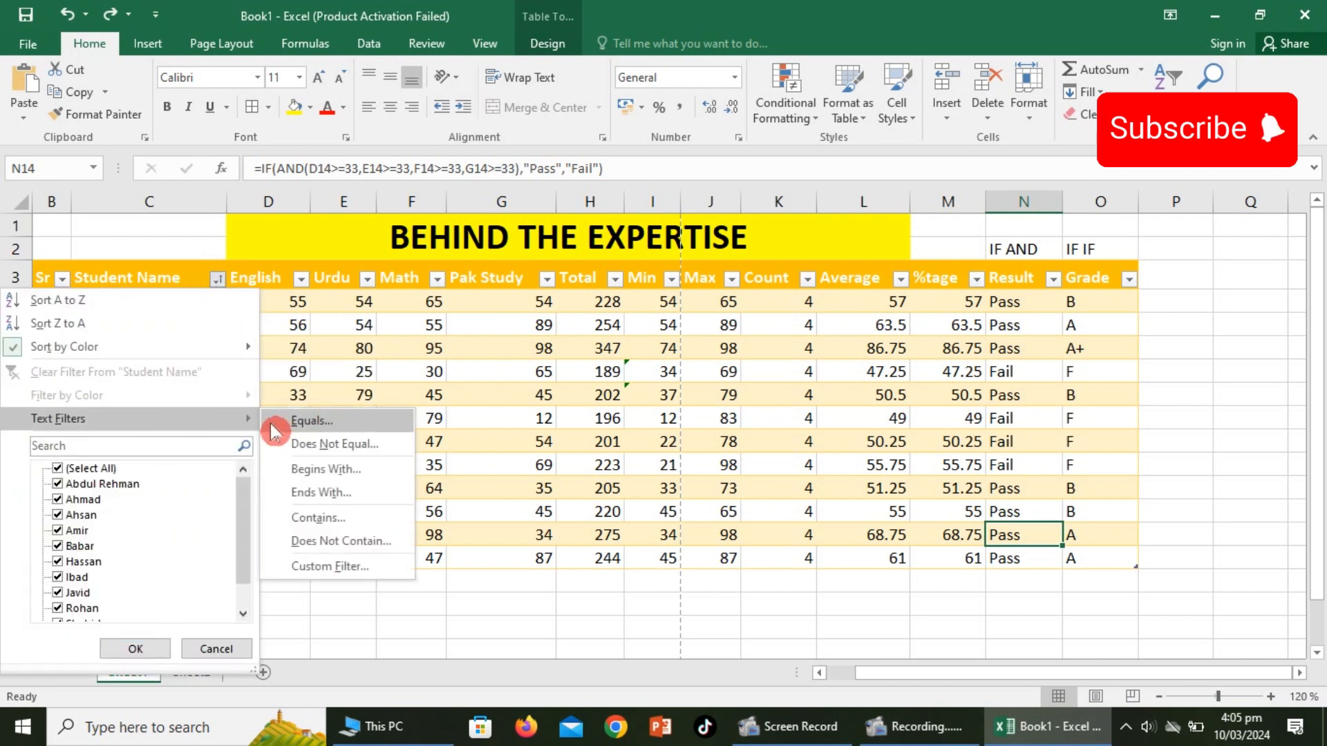
mouse_move(235, 420)
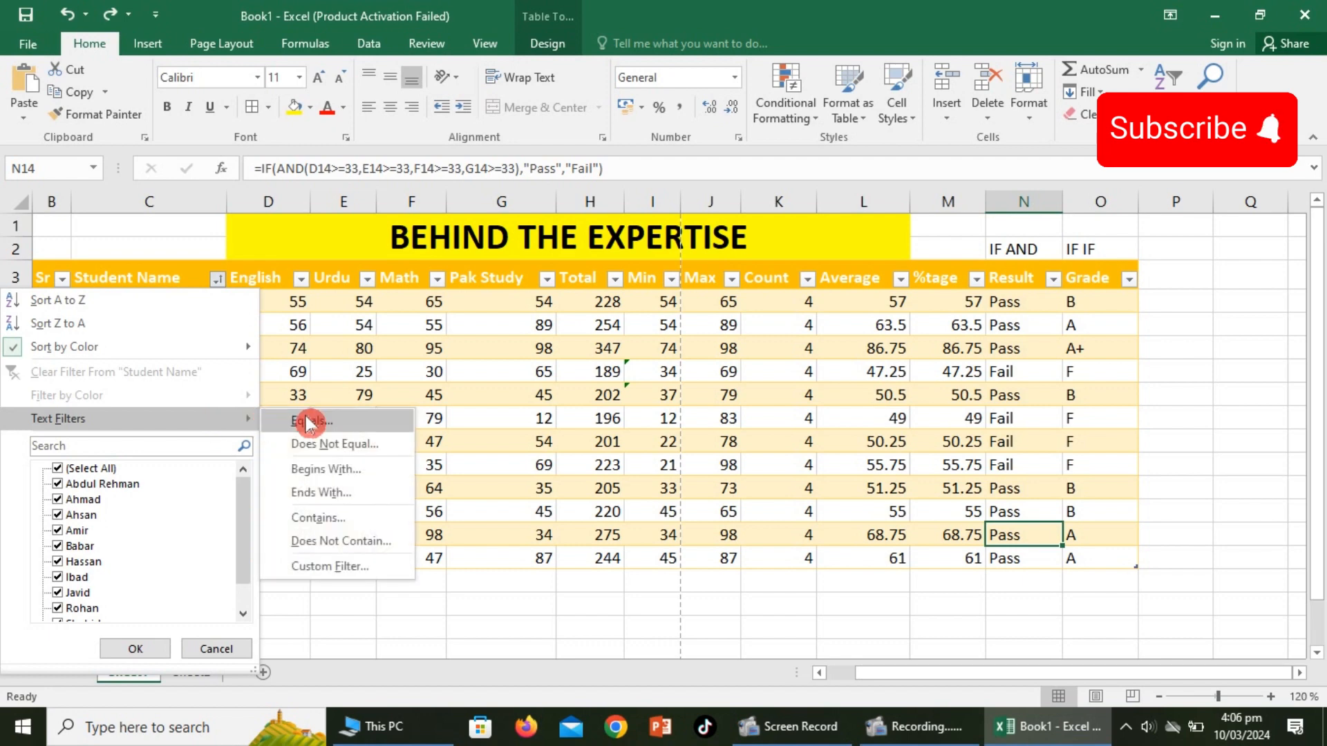
click(360, 495)
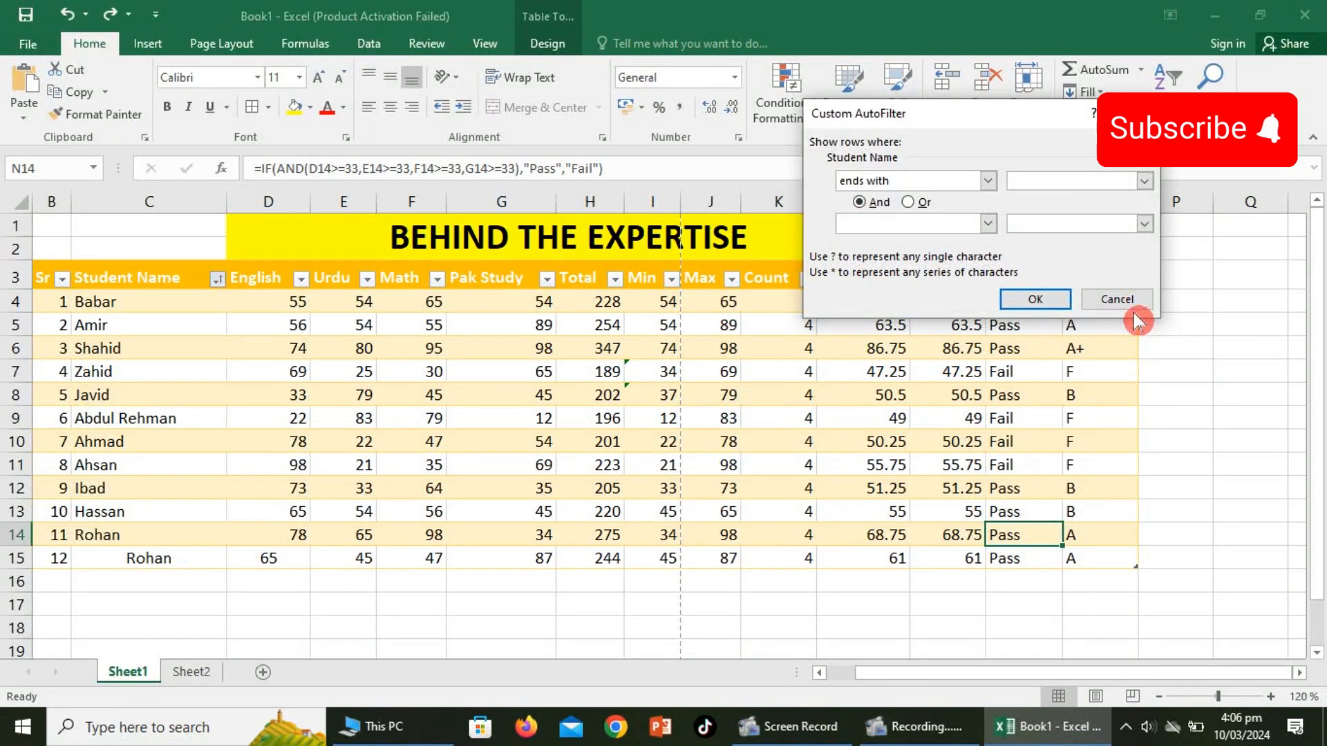
text(d)
click(1035, 300)
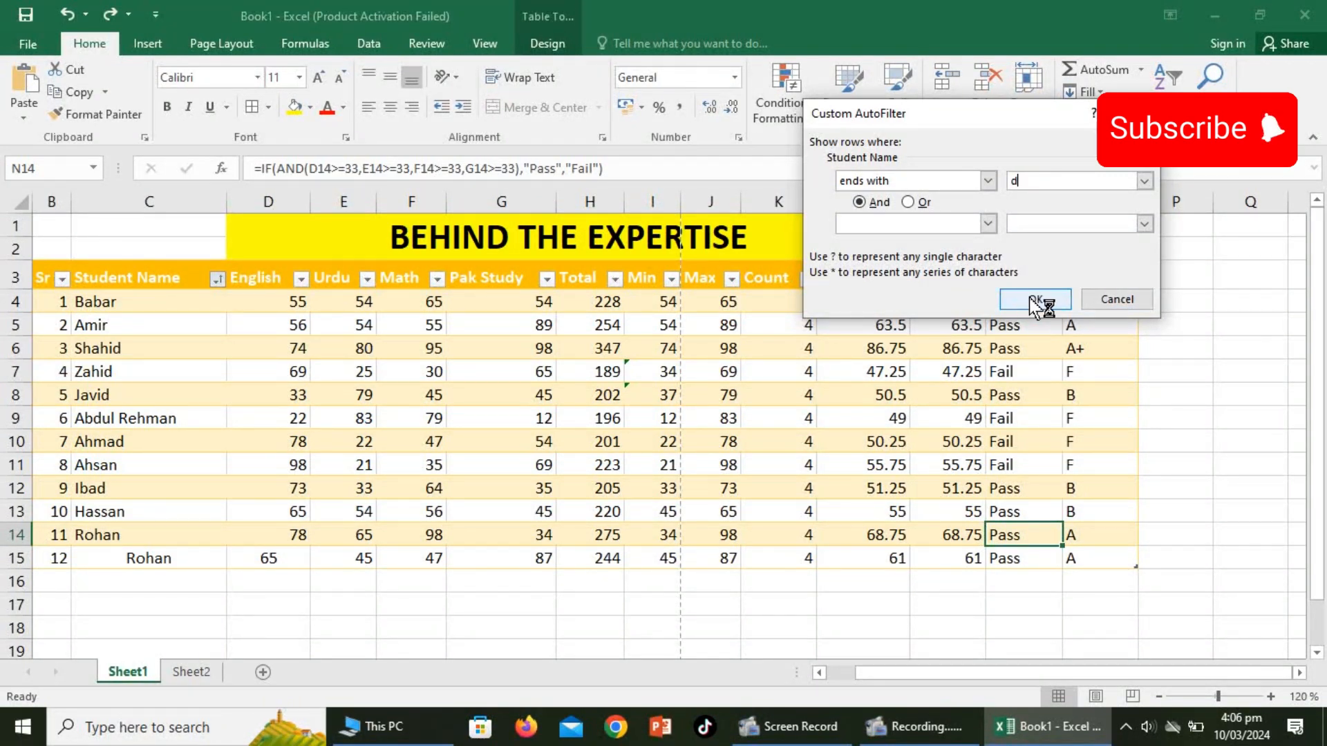
click(1030, 302)
click(1030, 302)
click(1030, 302)
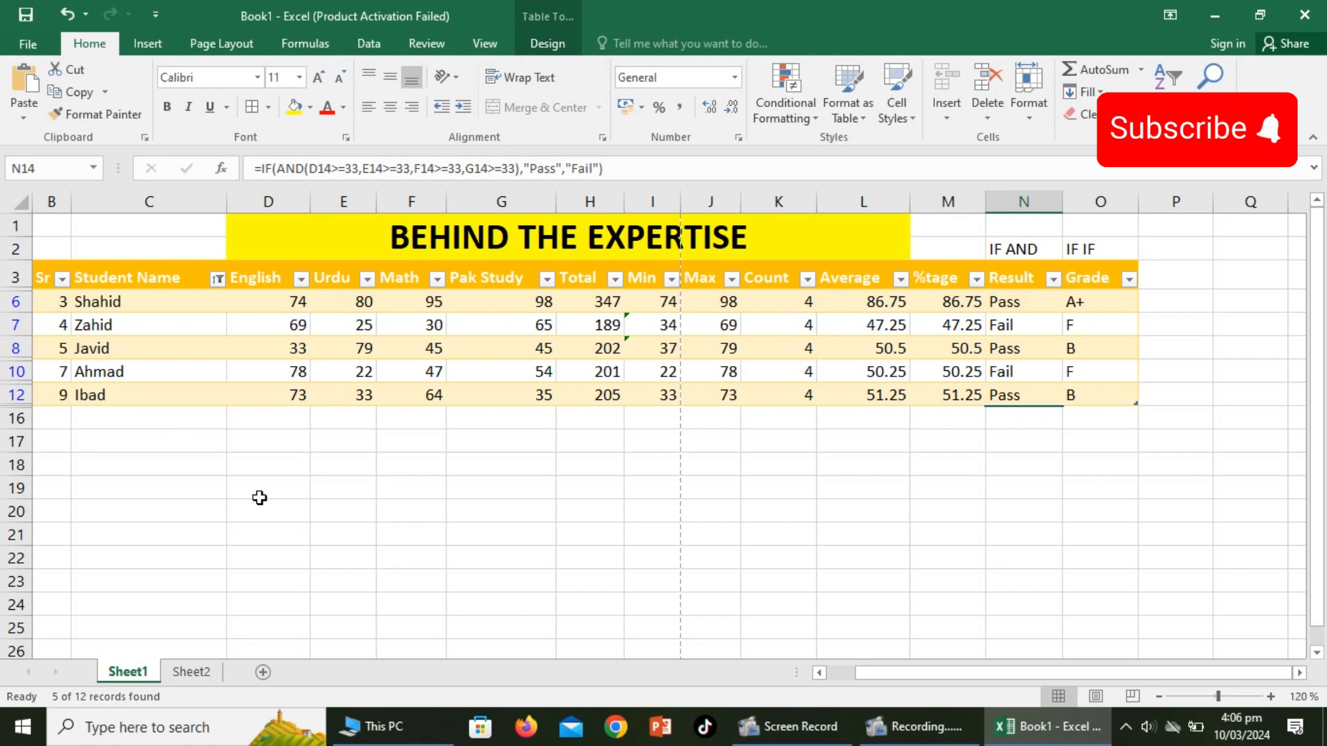
key(ctrl+z)
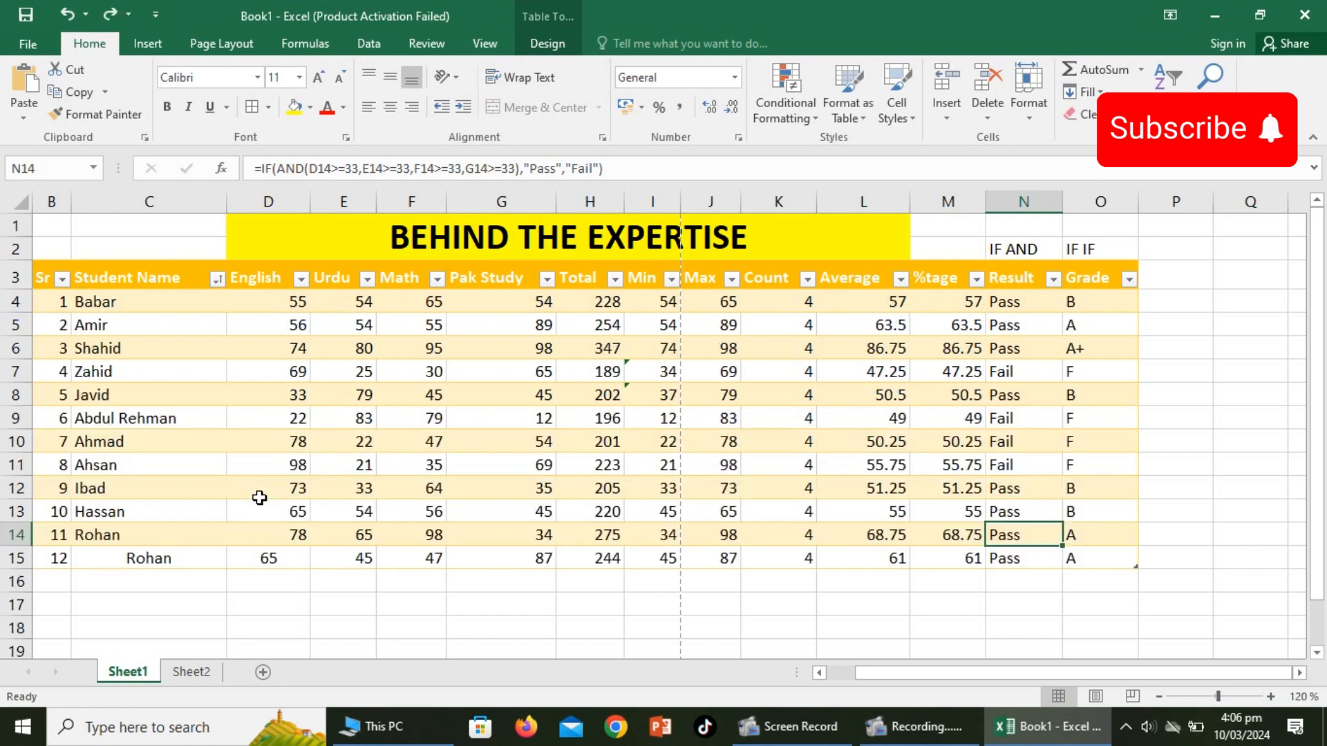
Apply a Contains text filter to the Student Name column using the name of the student with serial number 8, and undo it
click(217, 278)
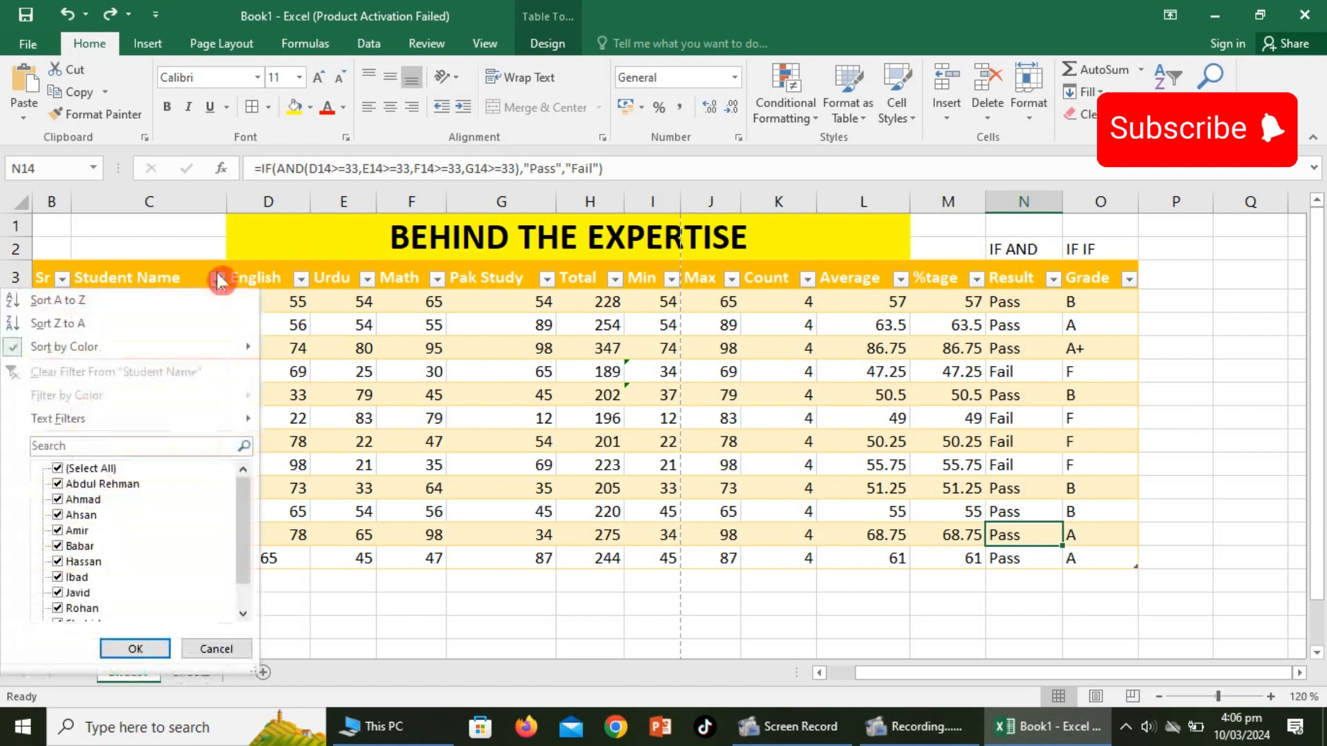
mouse_move(139, 430)
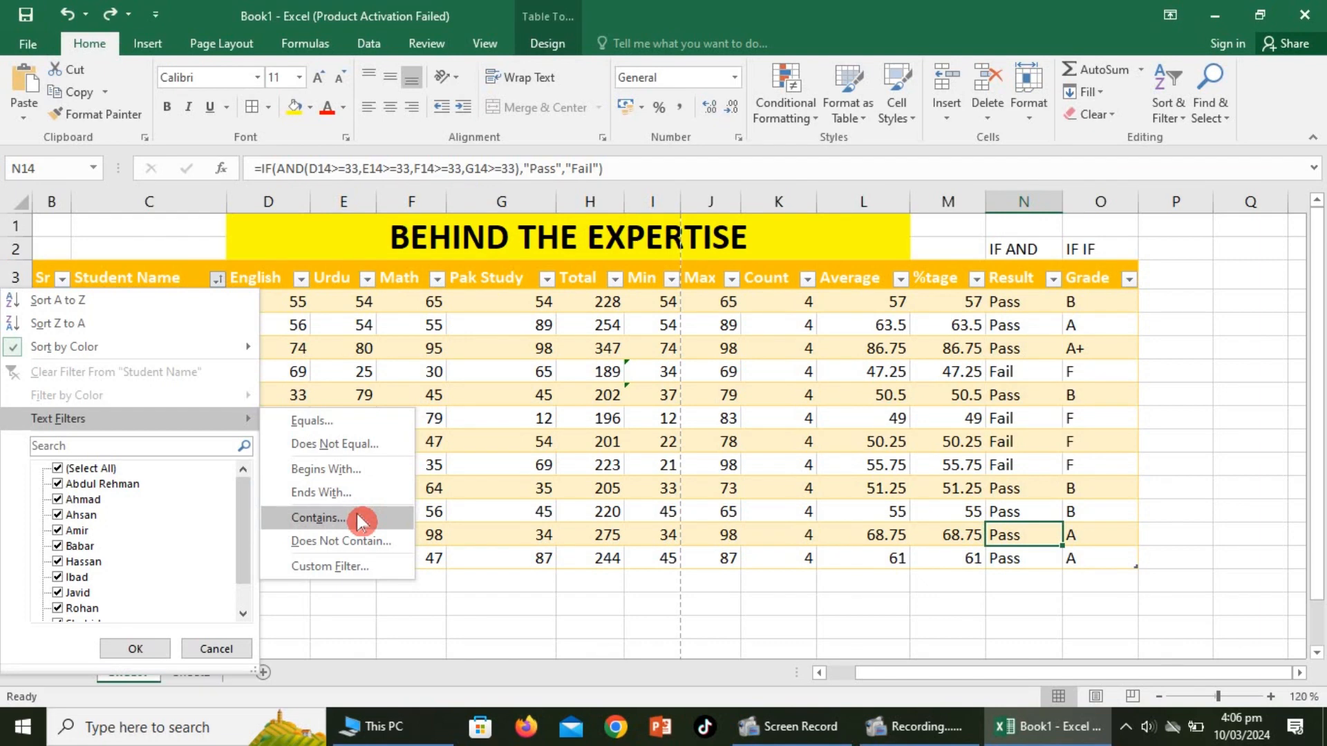
click(318, 519)
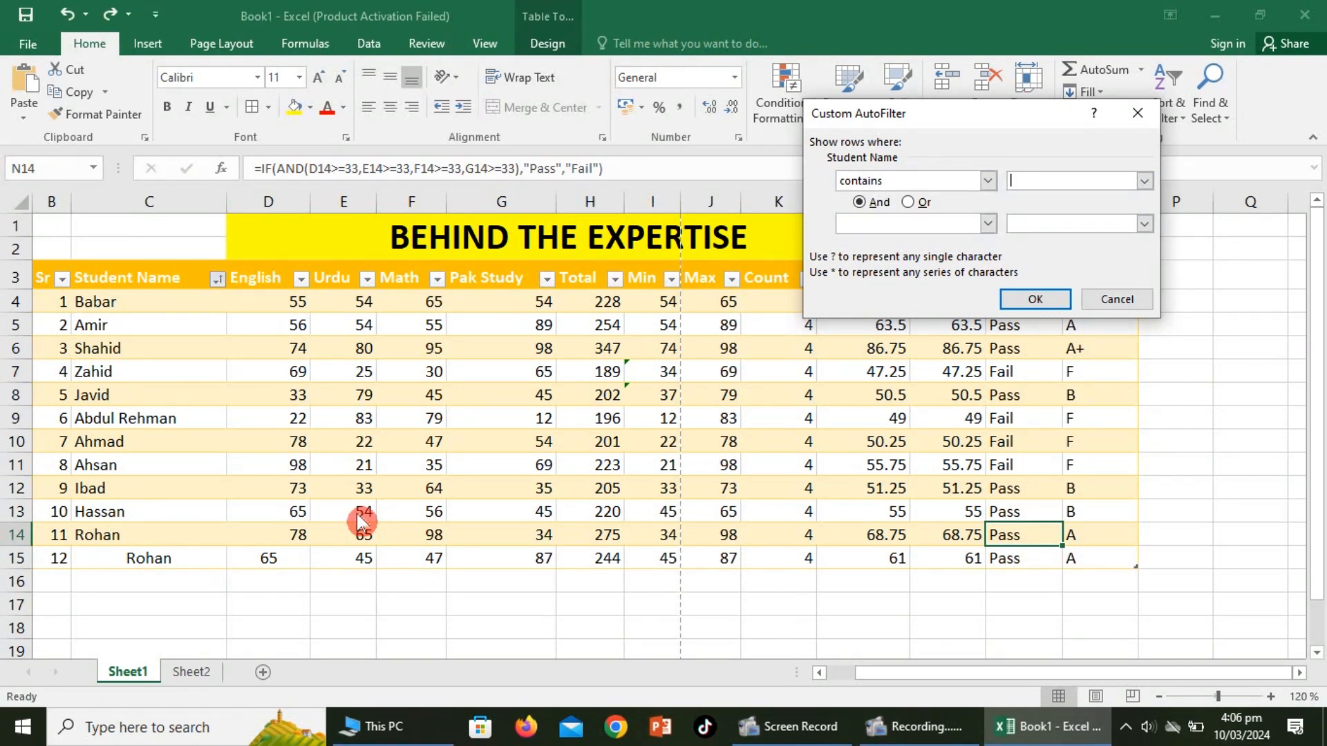
text(ahsan)
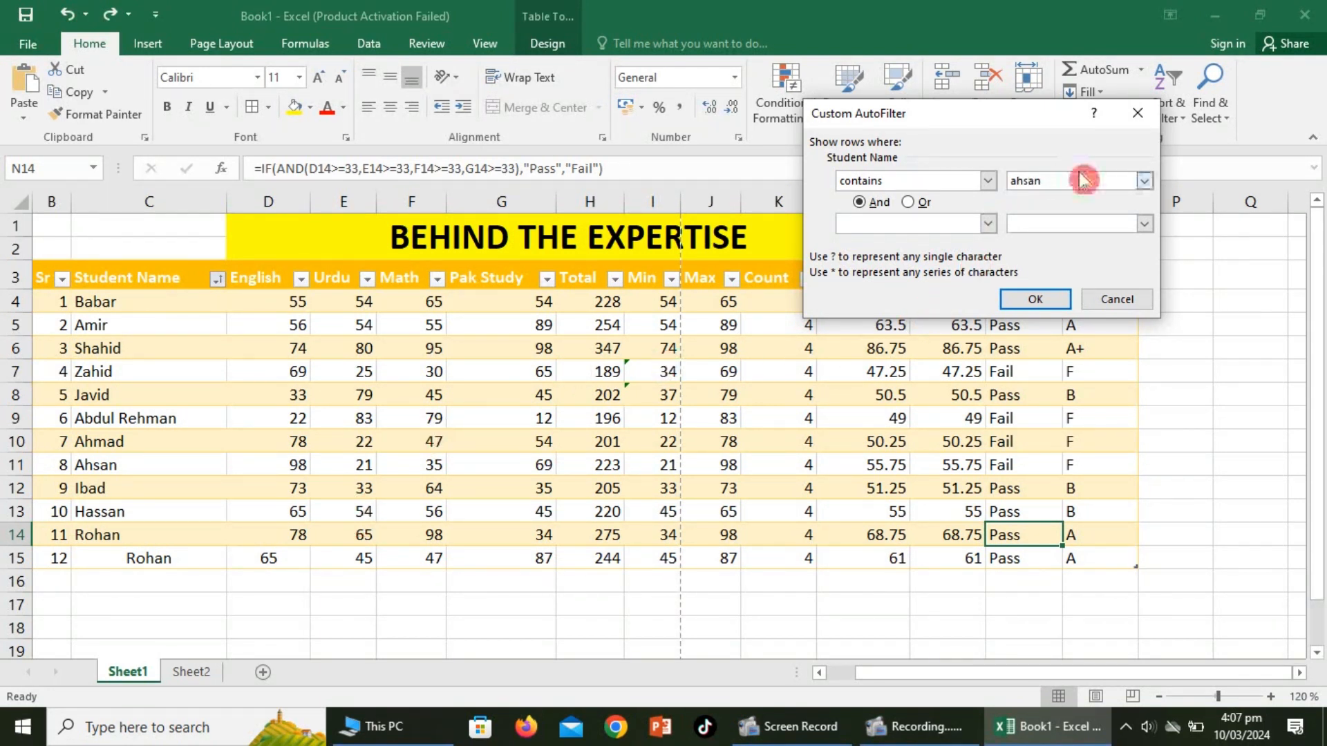
click(1148, 182)
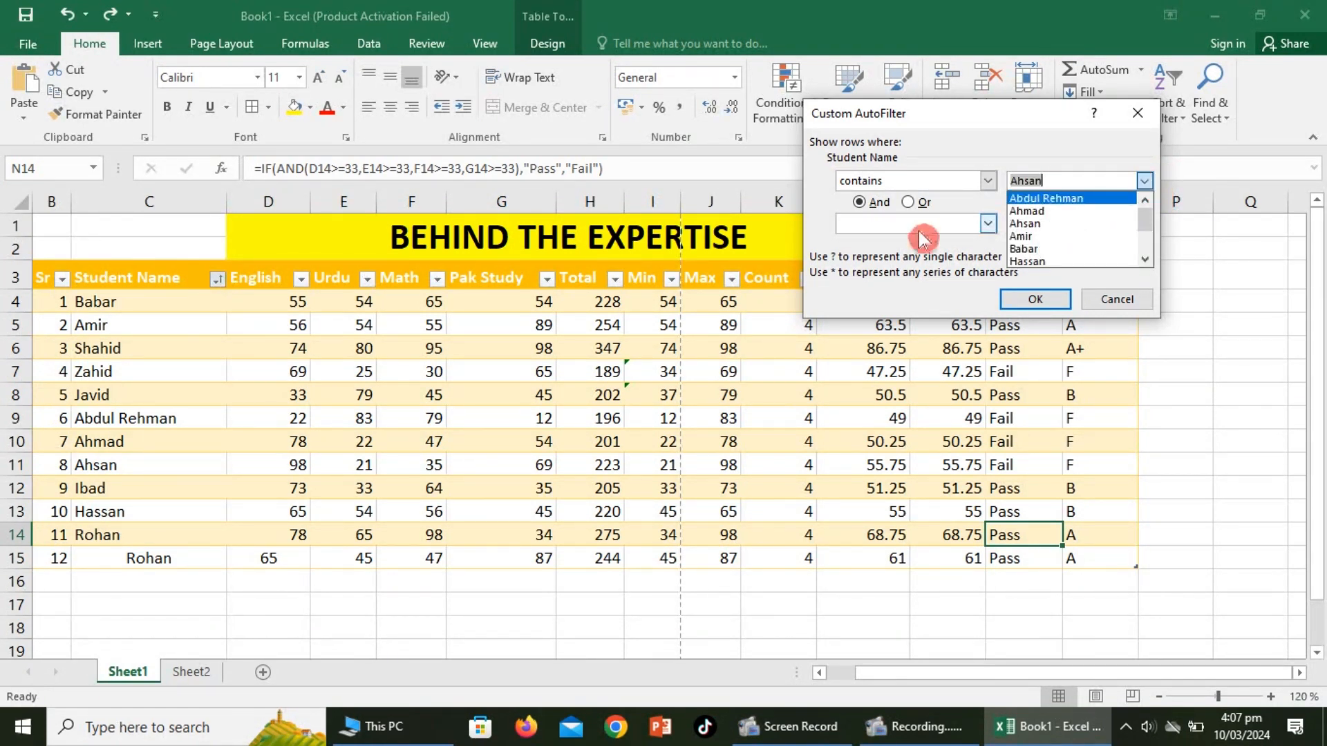
click(1020, 225)
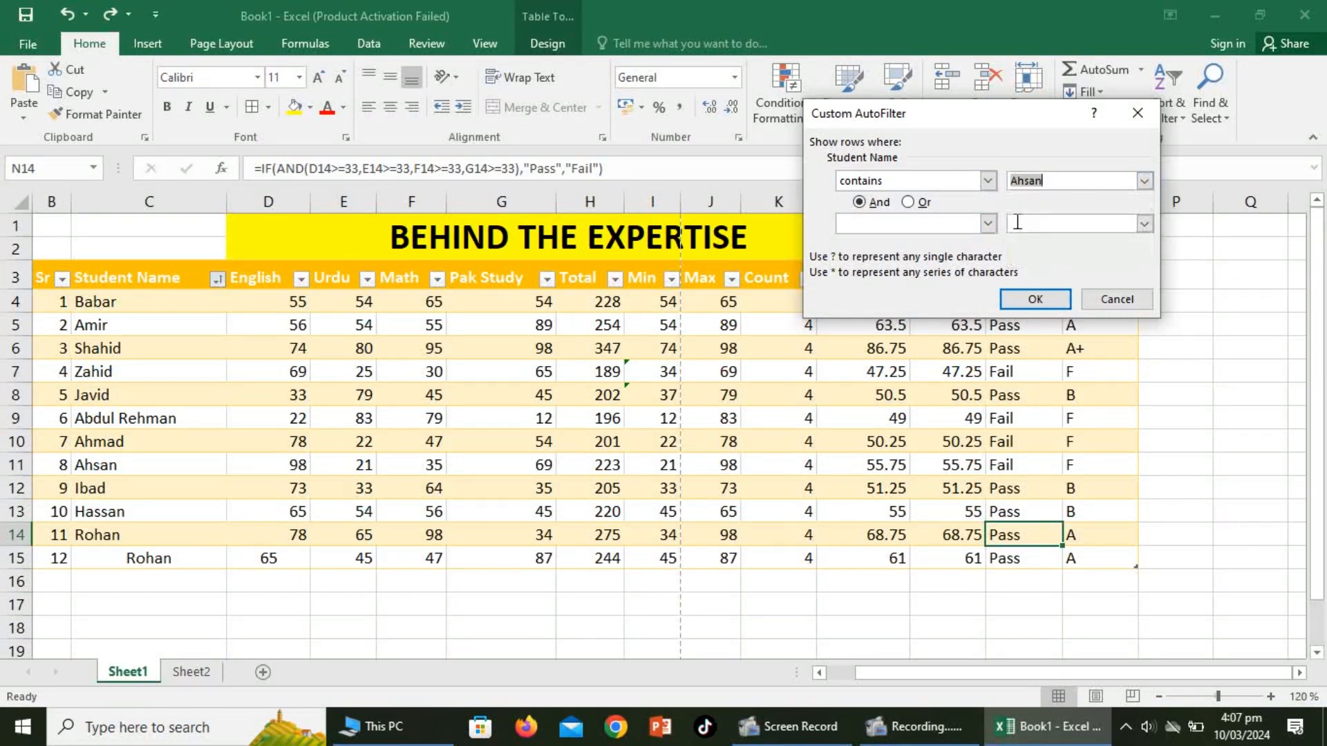
click(1037, 299)
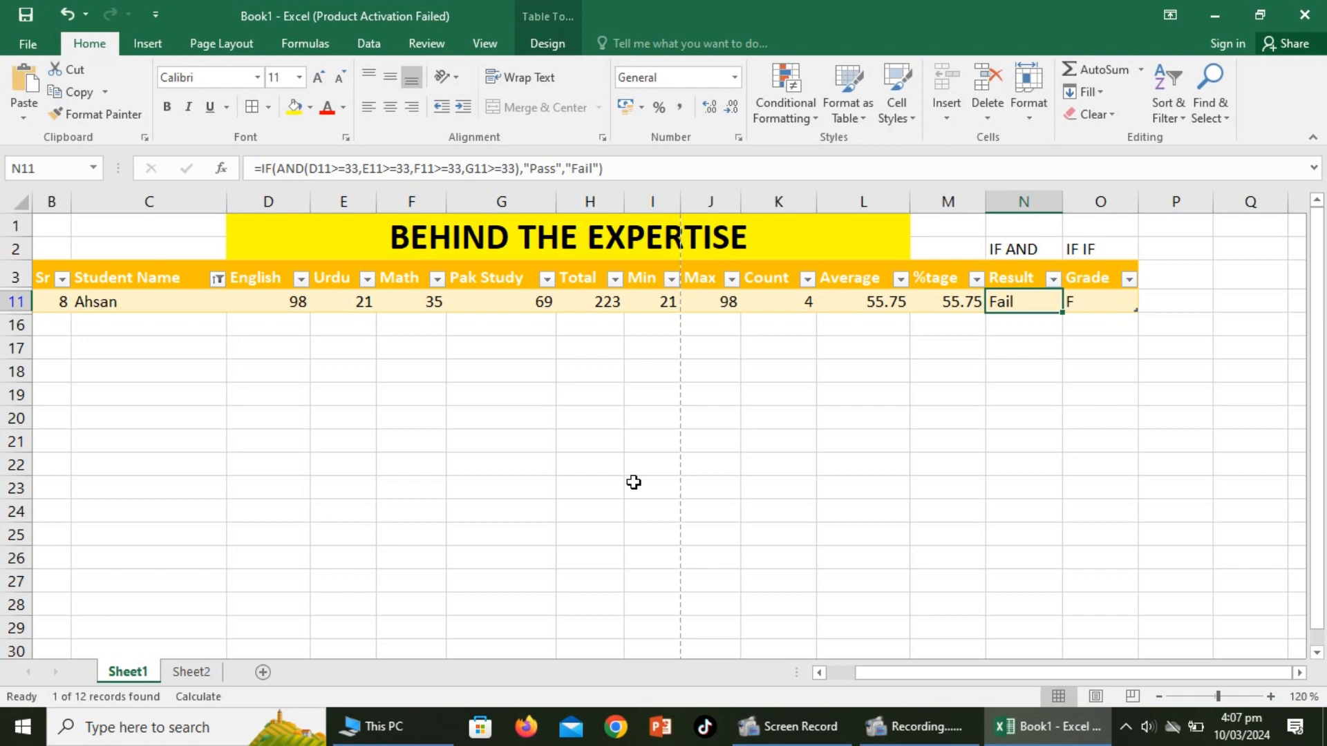
key(ctrl+z)
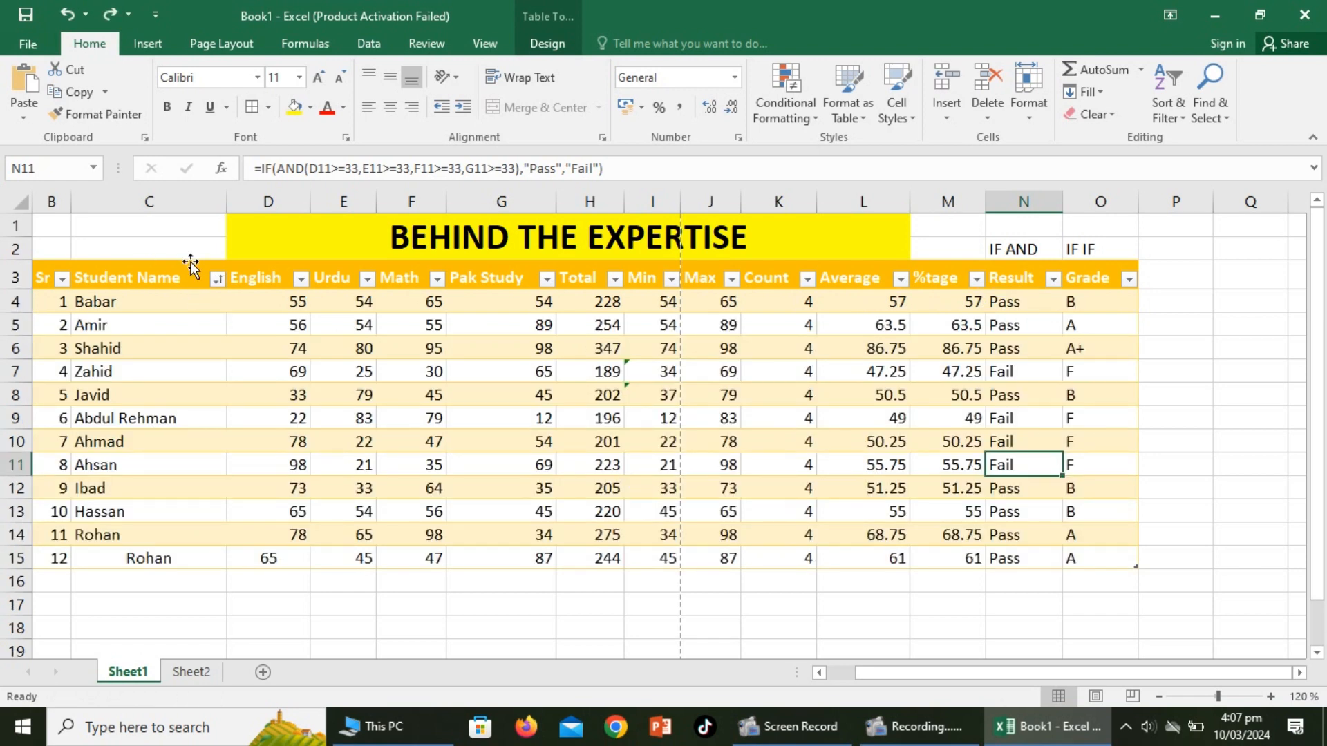
Apply a Does Not Contain text filter to the Student Name column excluding the name of the student with serial number 8, and undo it
click(222, 279)
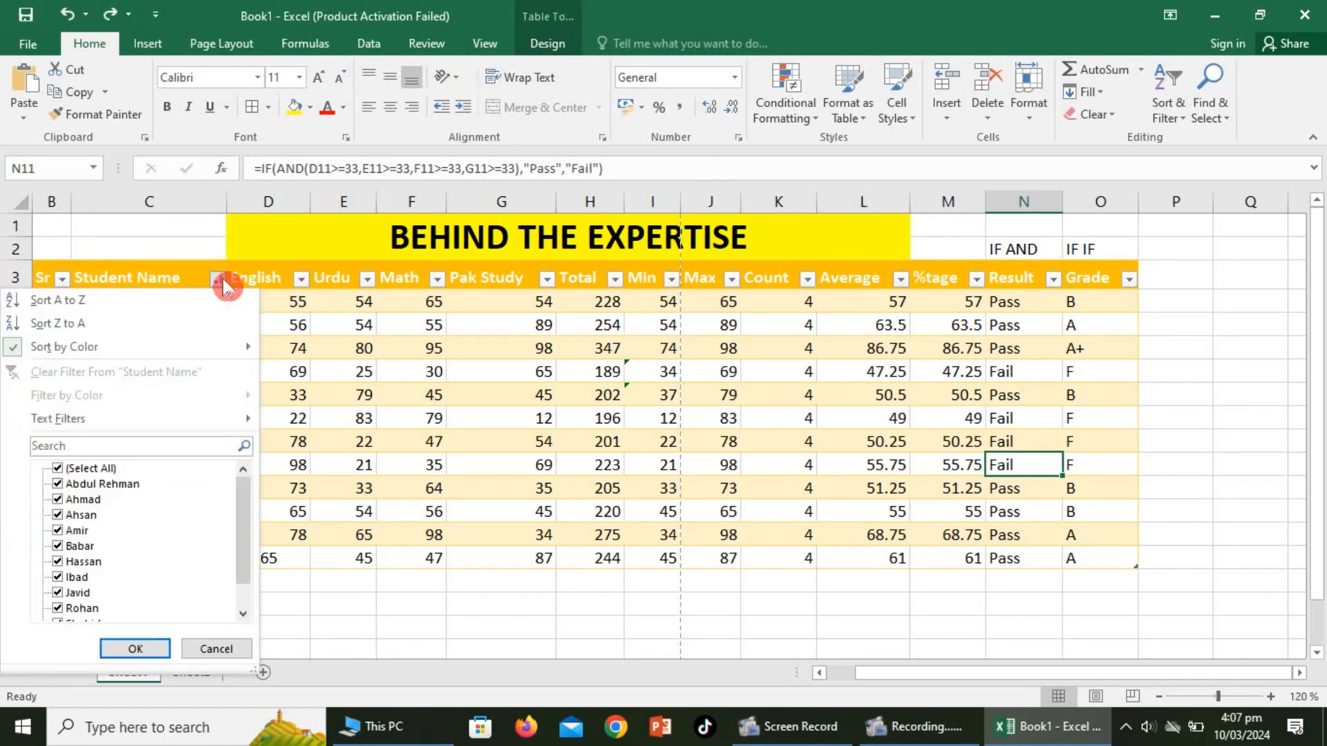
mouse_move(196, 427)
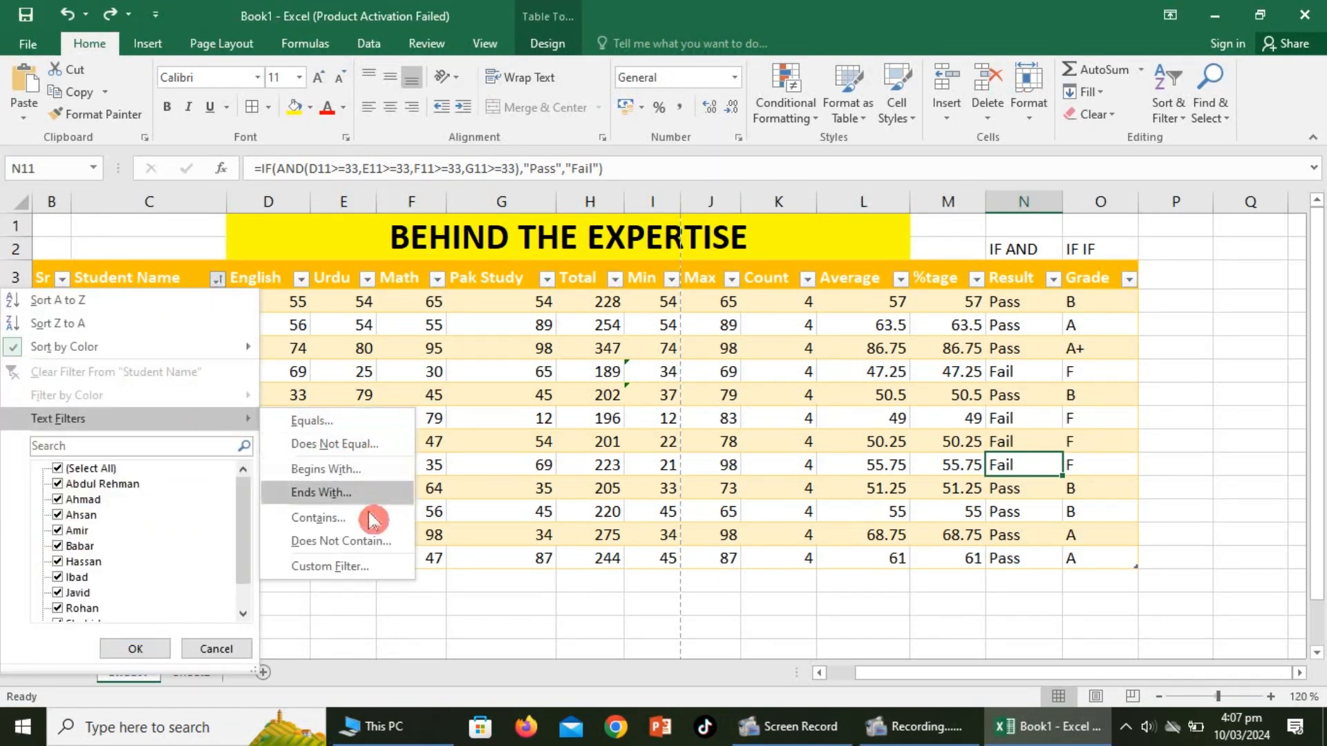
click(385, 544)
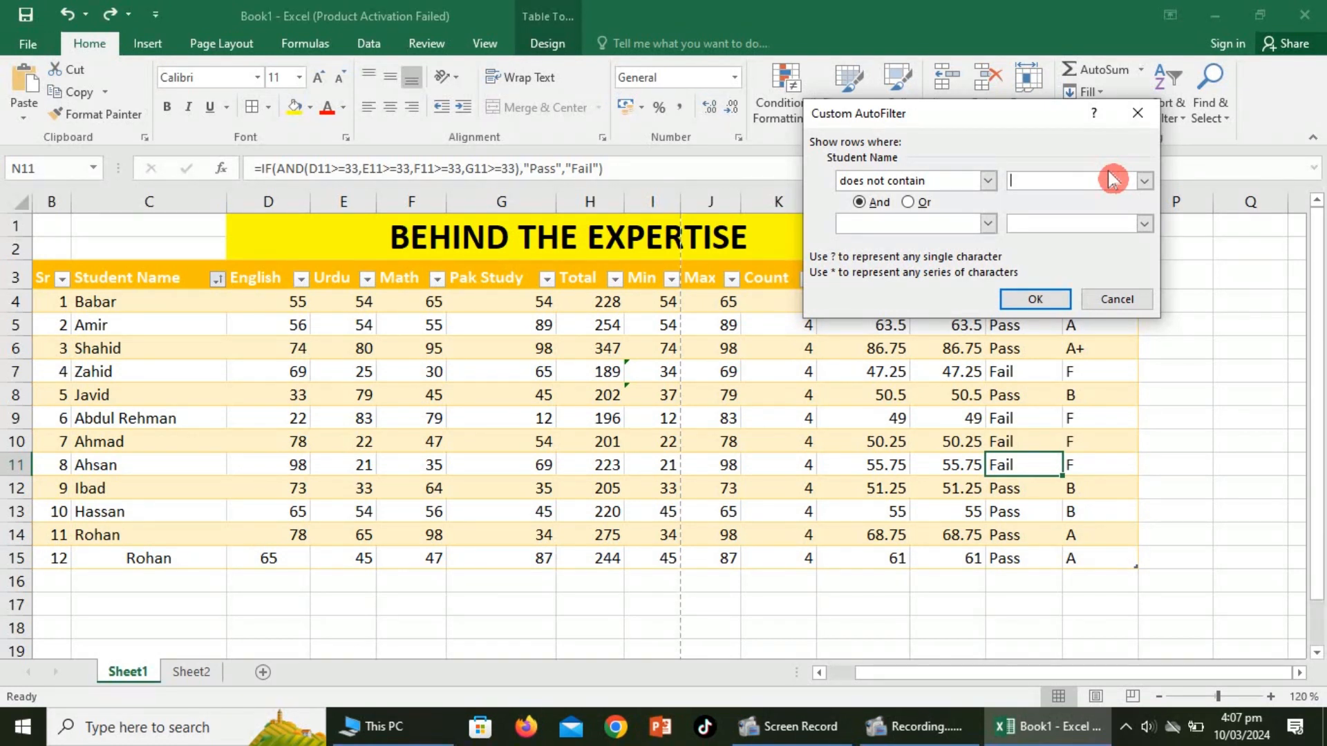
text(ahsa)
key(BackSpace)
key(BackSpace)
text(san)
click(1030, 305)
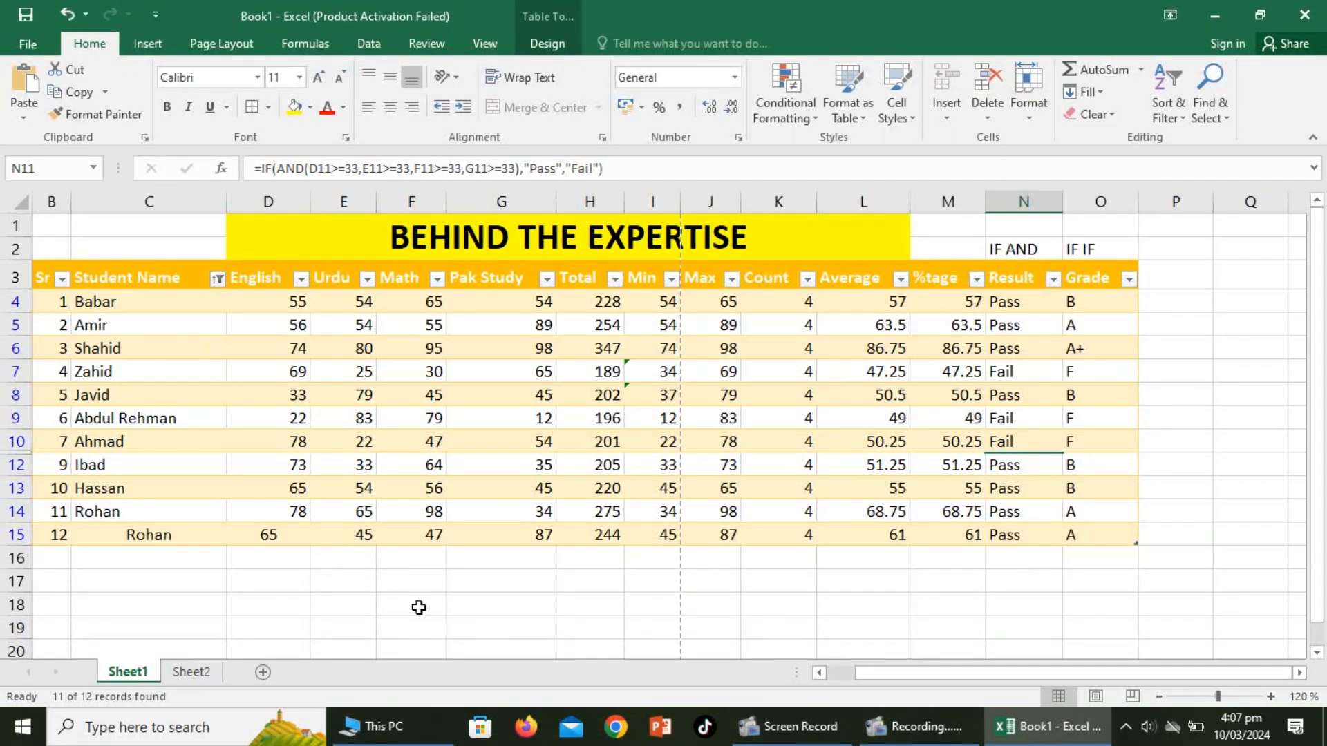
key(ctrl+z)
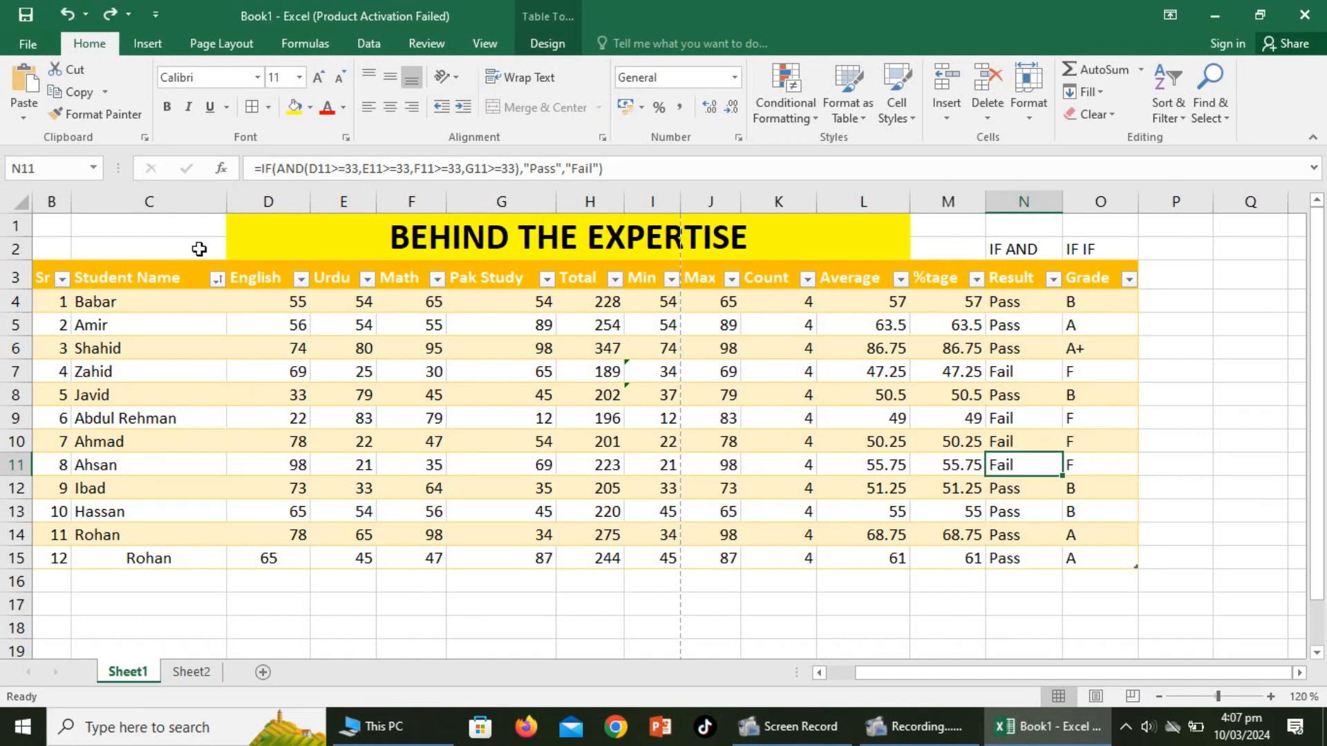
Review the sort and filter options of the Student Name column and close them without applying anything
click(219, 290)
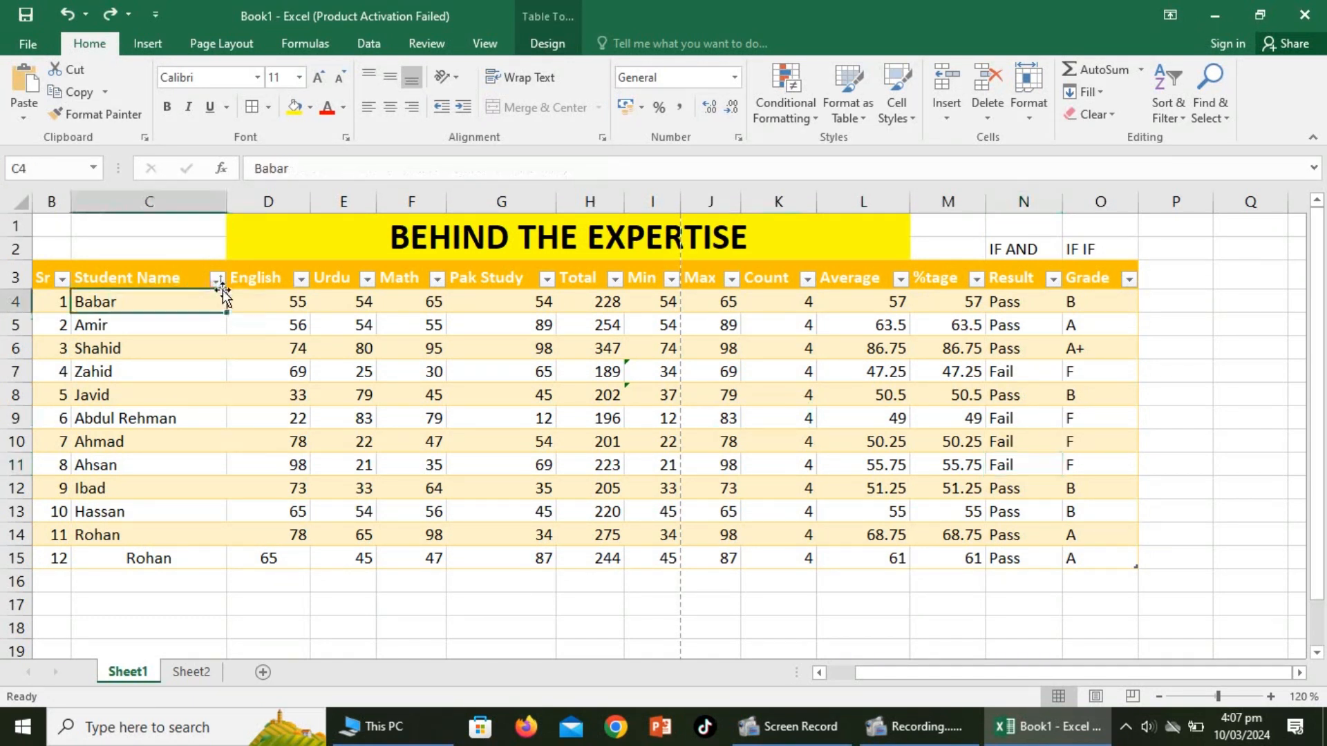
click(222, 269)
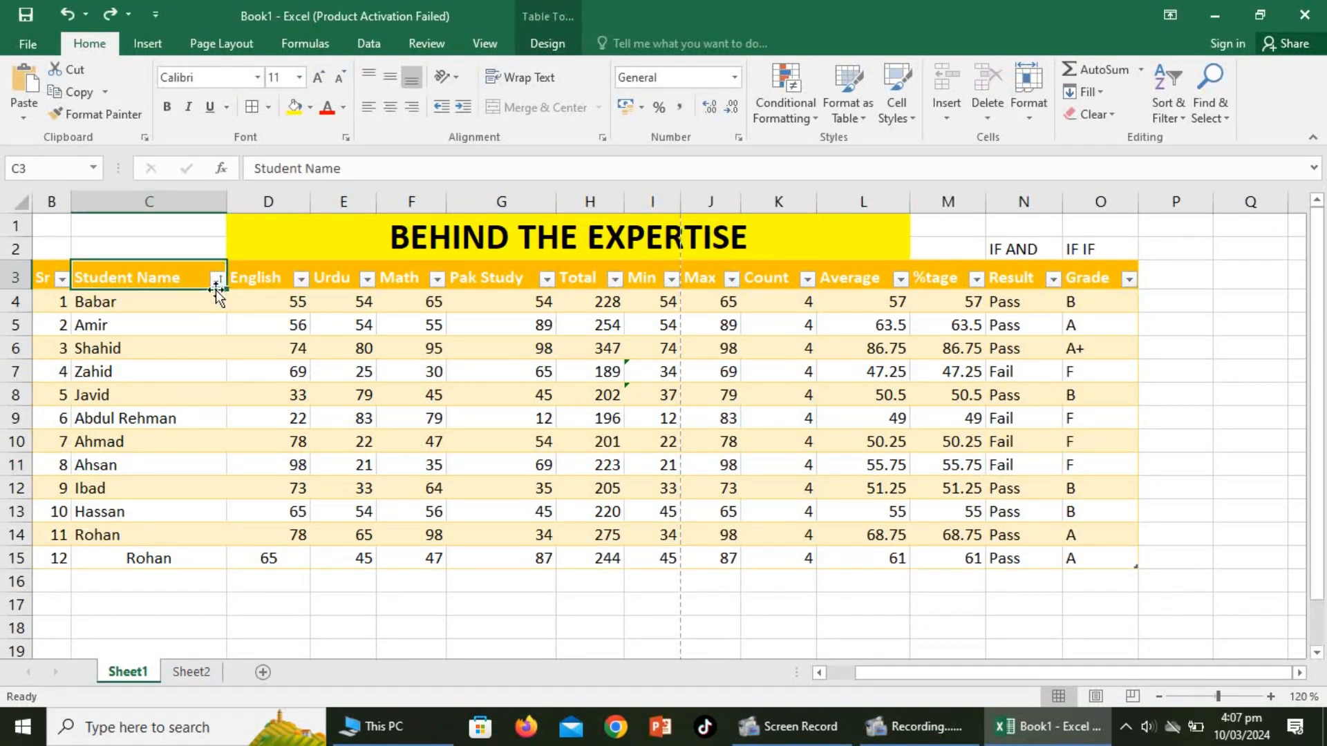
click(216, 279)
mouse_move(141, 422)
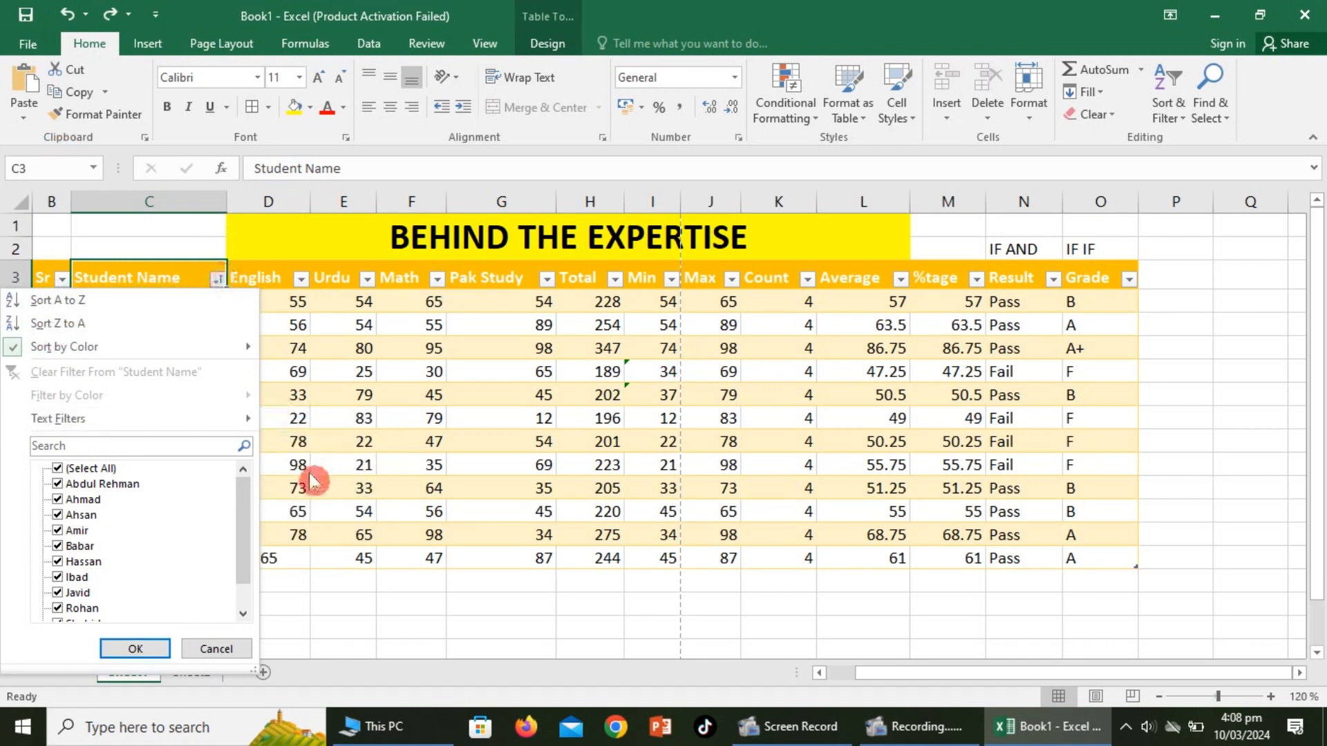
click(220, 646)
click(511, 613)
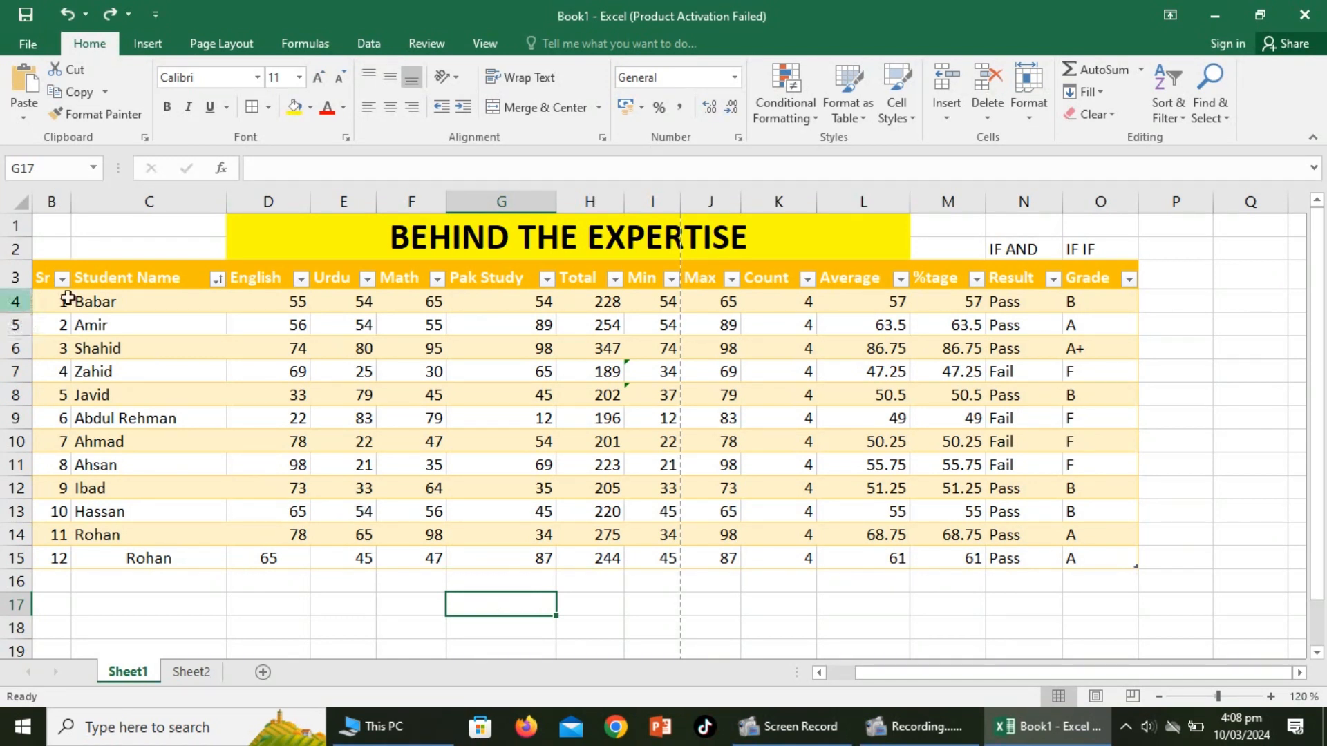
double_click(97, 300)
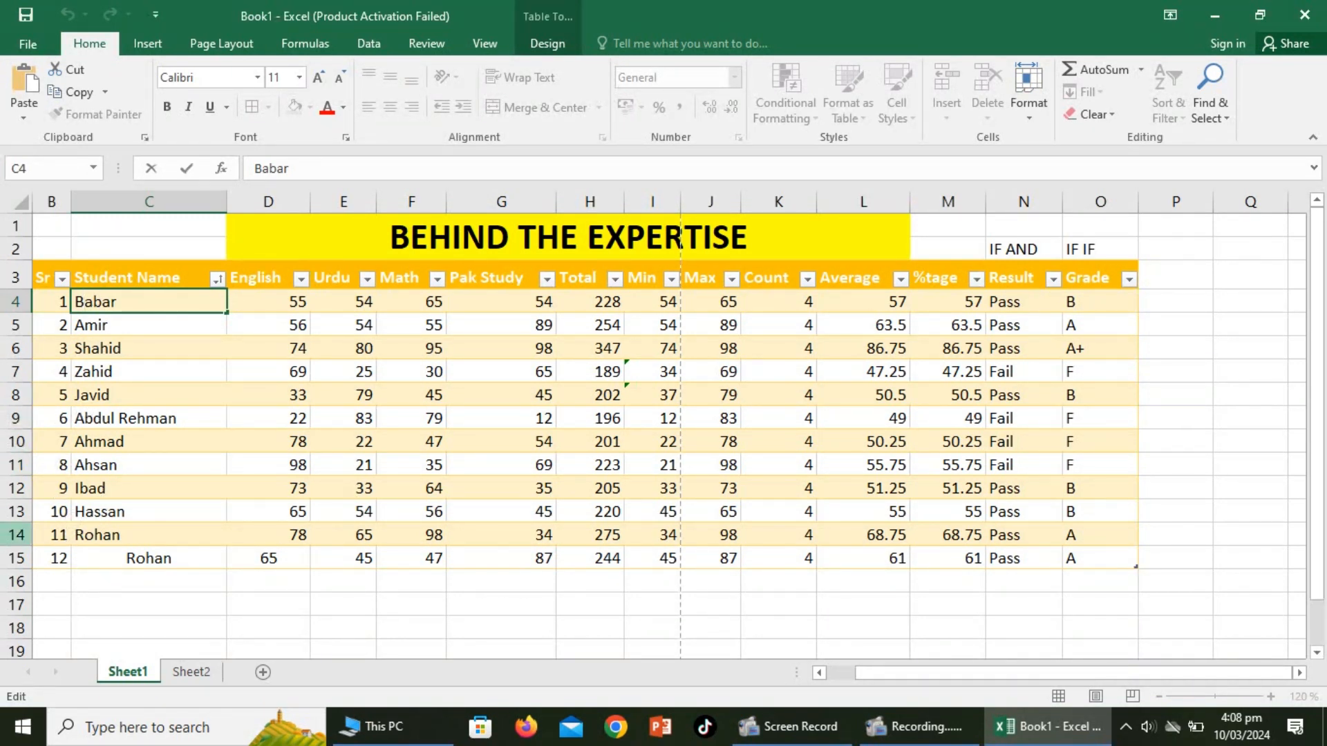
click(364, 47)
click(440, 306)
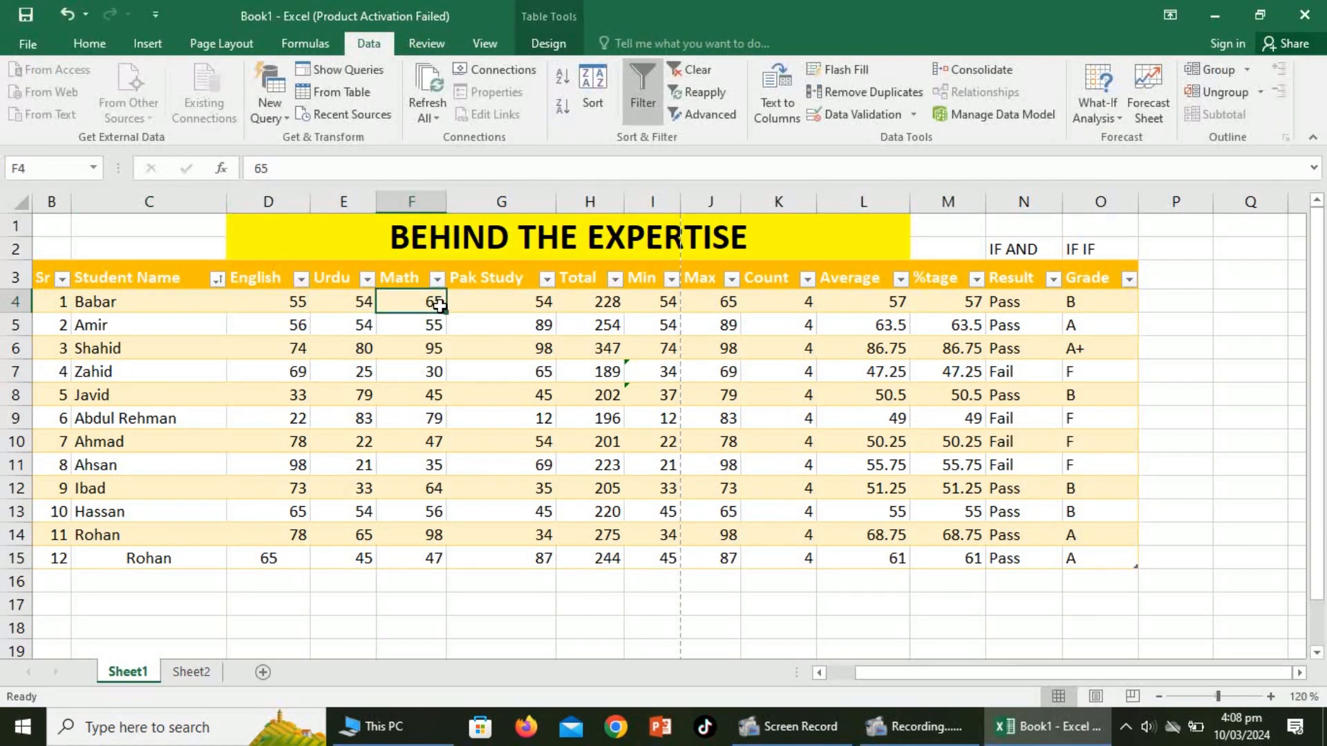
key(Return)
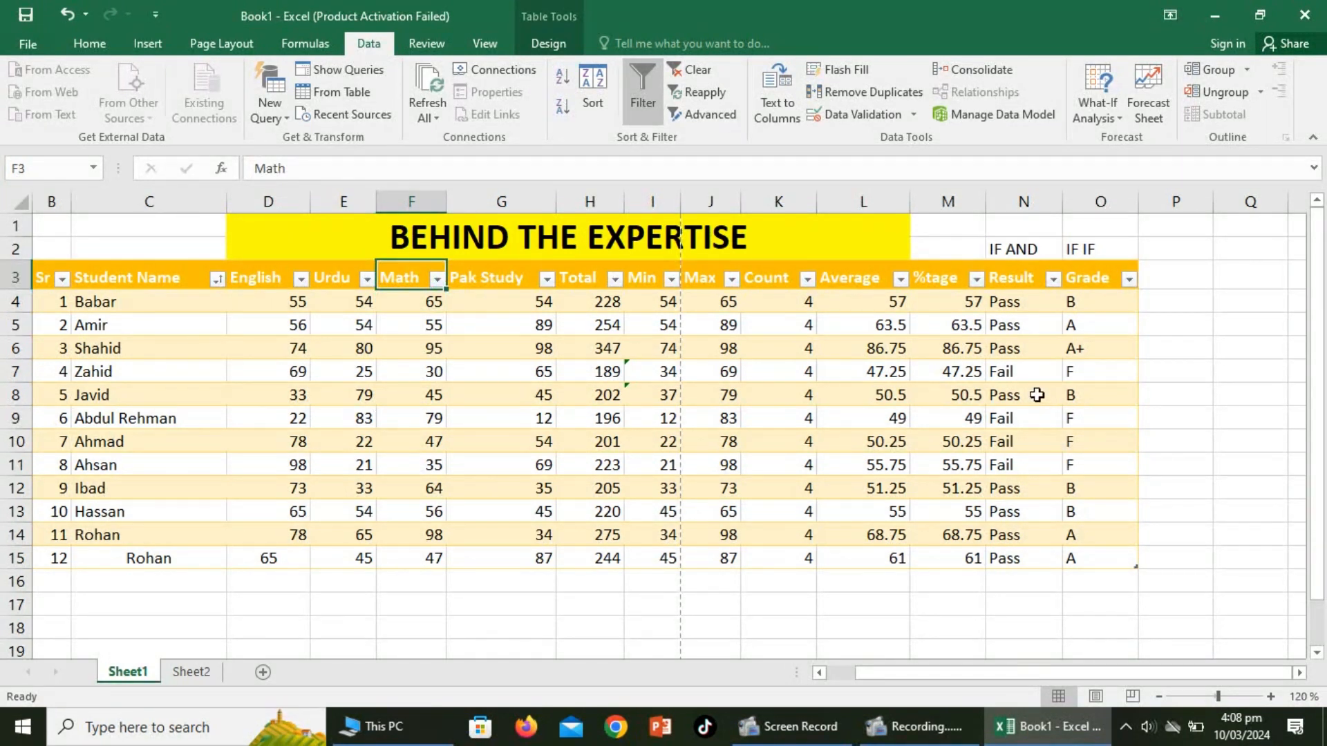
click(1141, 356)
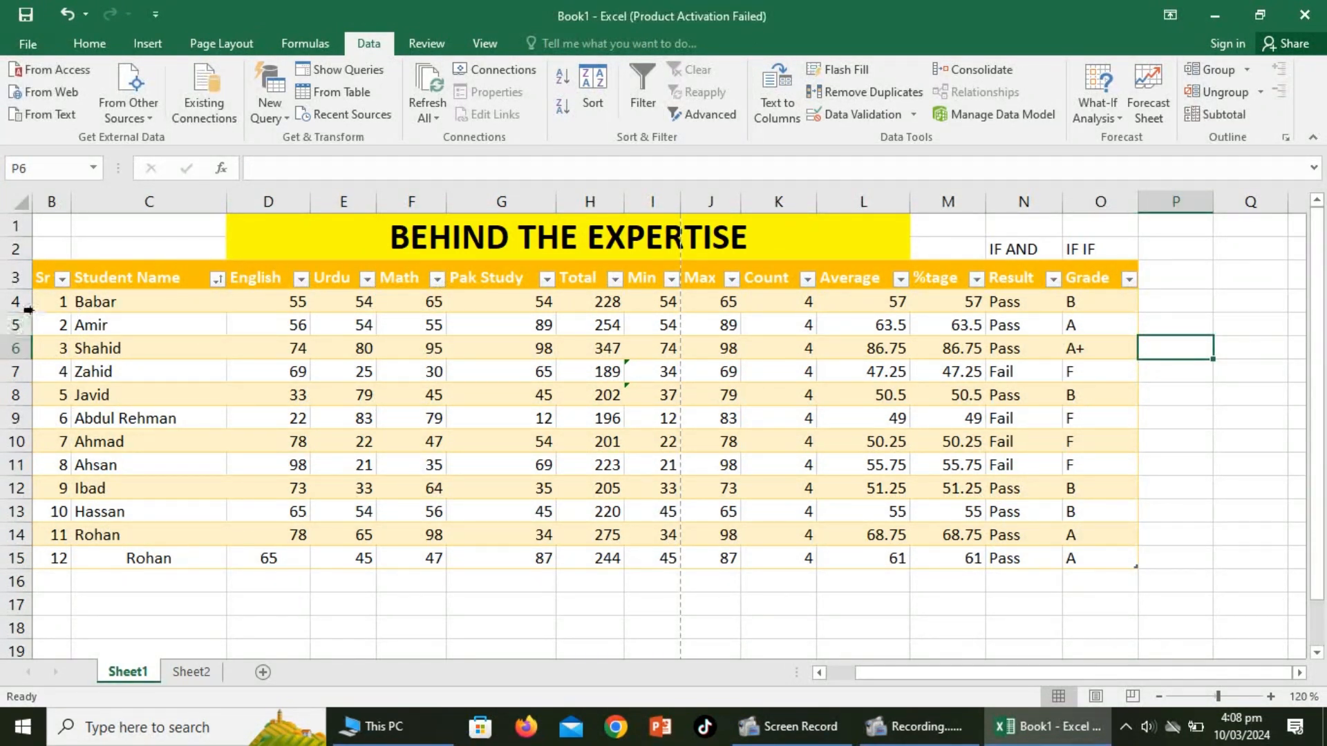
click(108, 306)
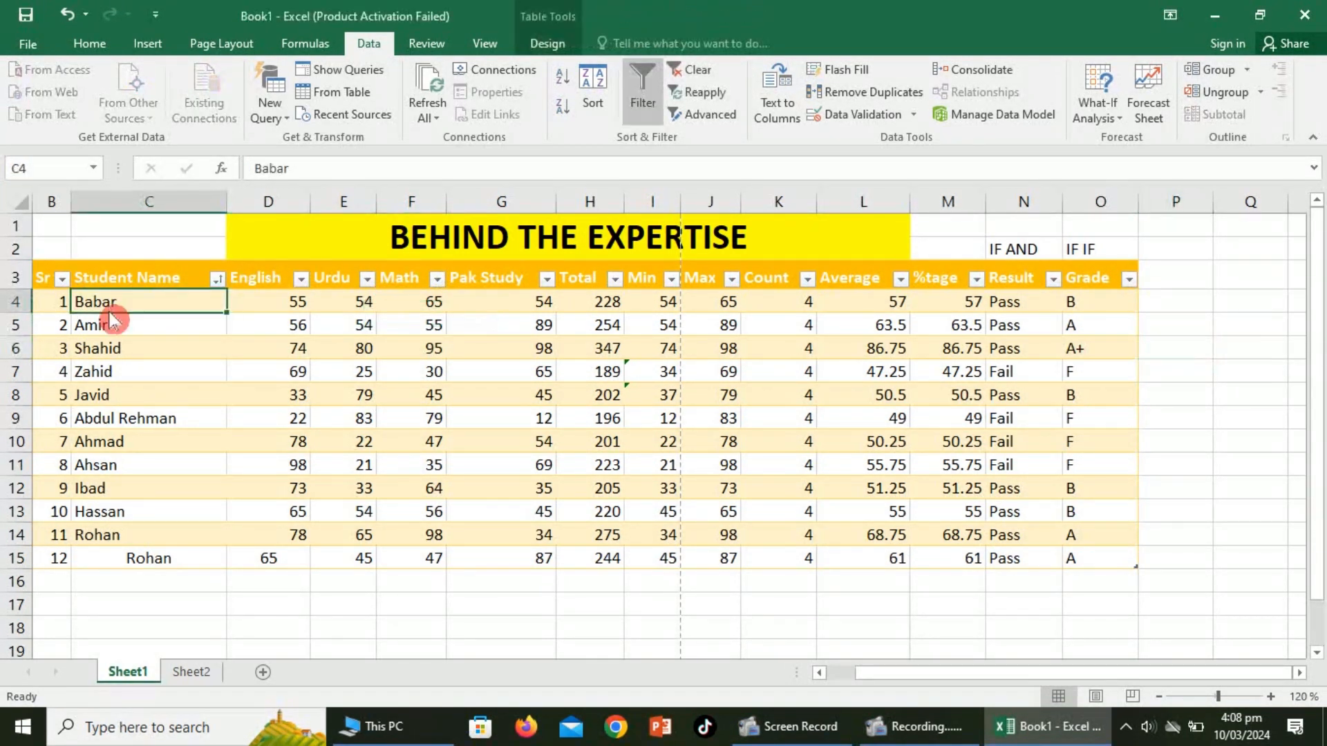
drag(88, 317, 90, 383)
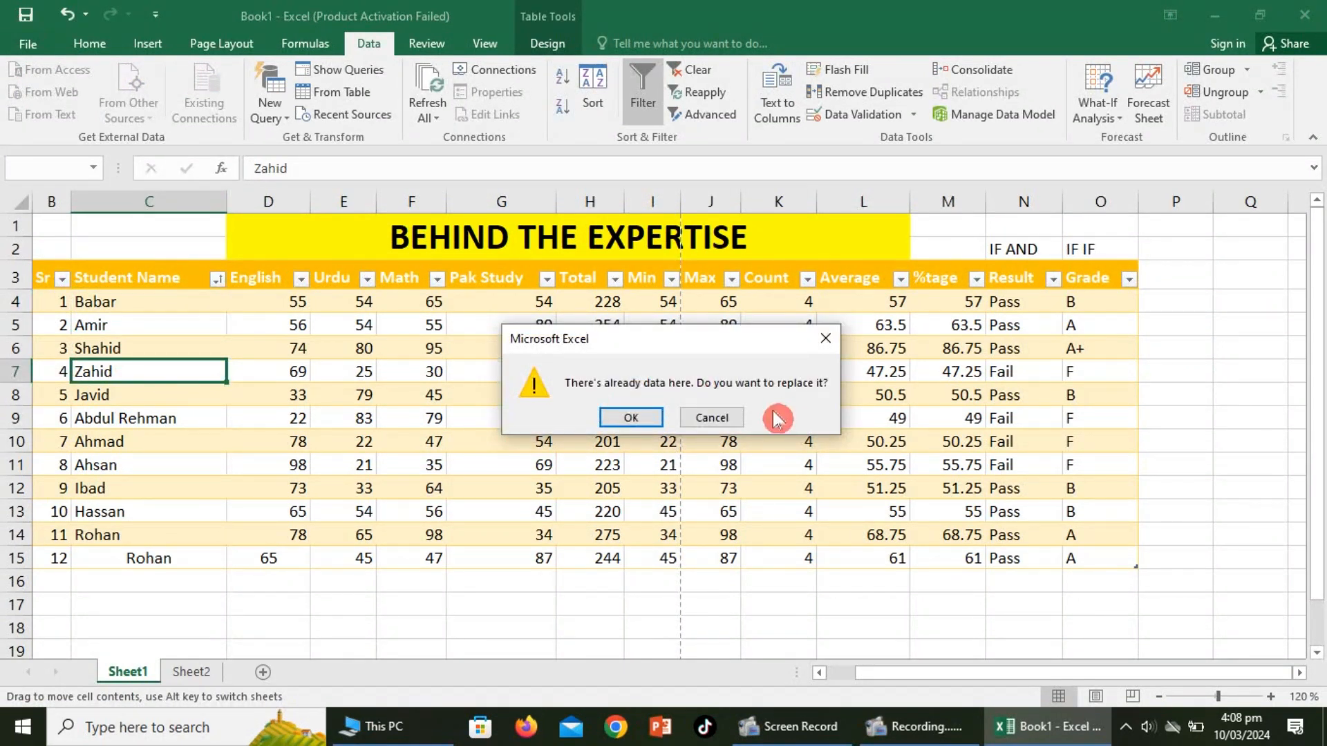
click(737, 418)
drag(768, 395, 749, 374)
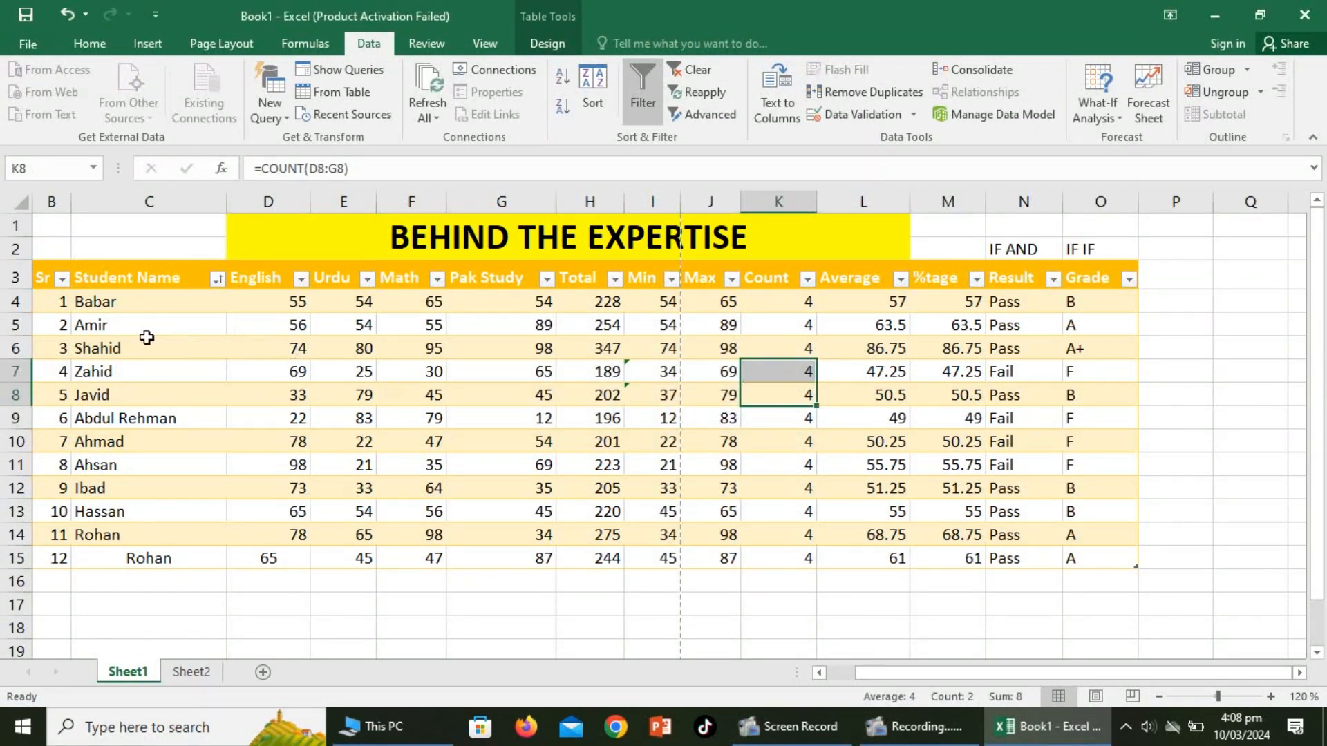
click(143, 283)
double_click(153, 298)
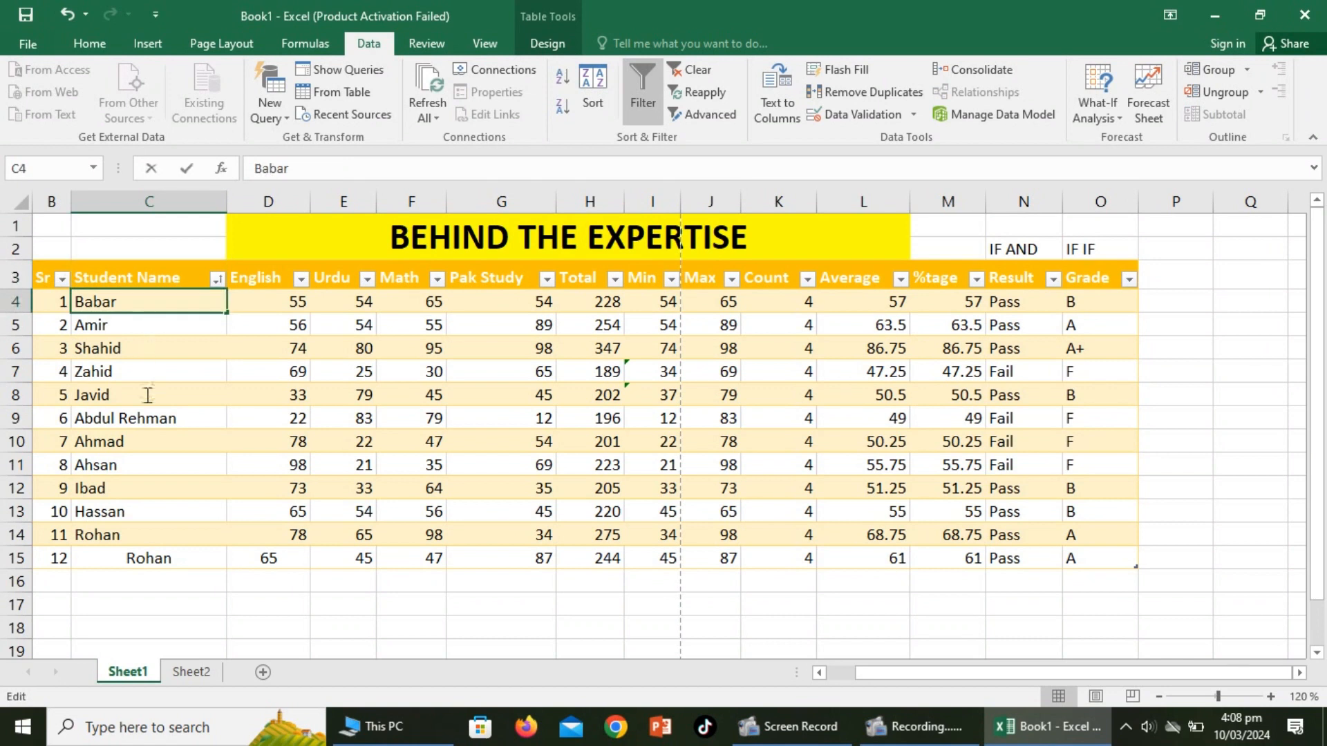
click(352, 340)
Select the student names in C4:C15, sort them from A to Z, and undo the sort
click(130, 296)
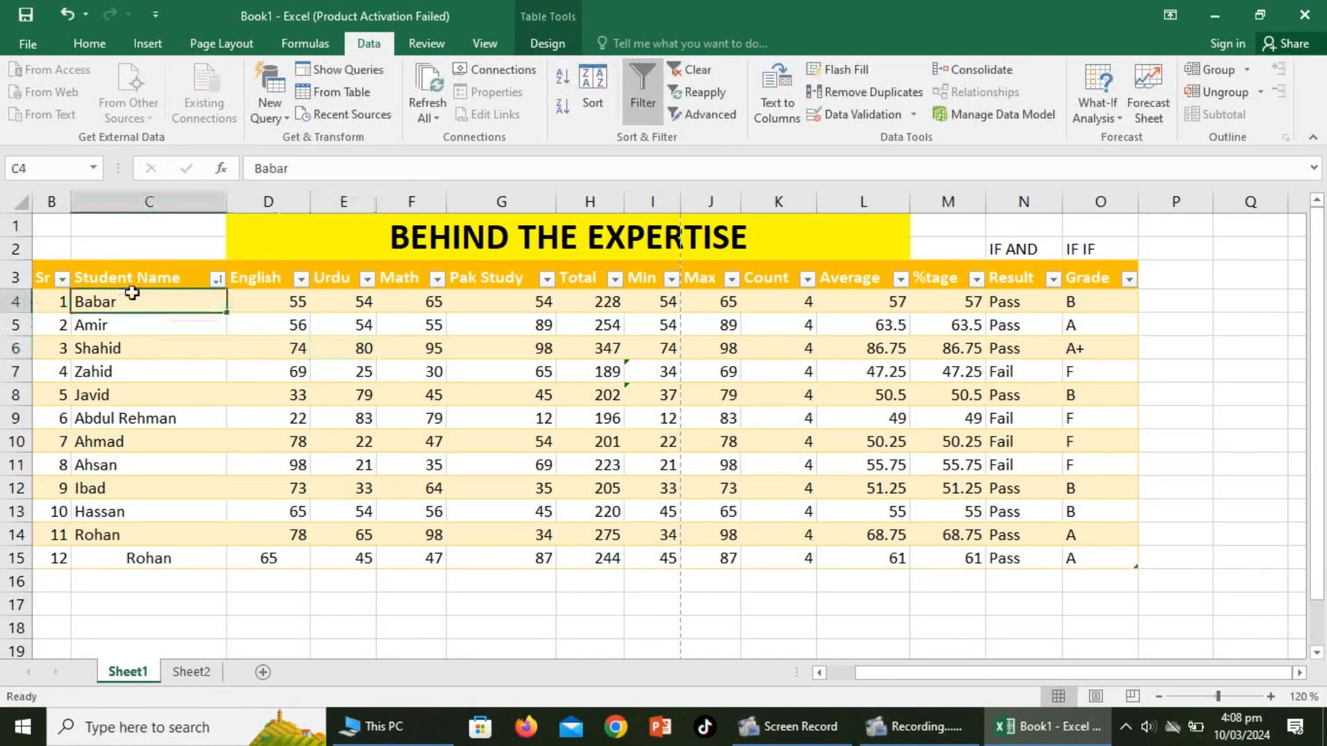
key(shift+Down)
key(shift+Down)
key(shift+Down)
key(shift+Down)
key(shift+Down)
key(shift+Down)
key(shift+Down)
key(shift+Down)
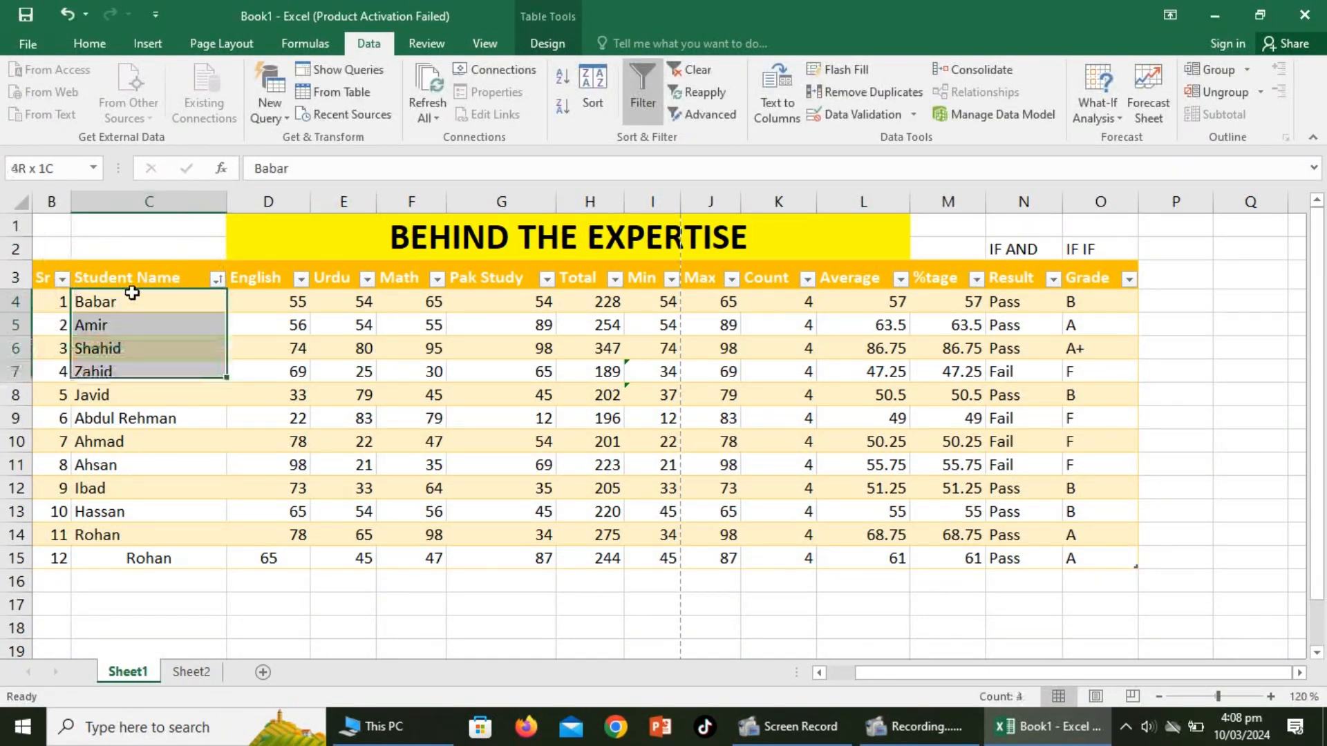
key(shift+Down)
key(shift+Down)
key(shift+Down)
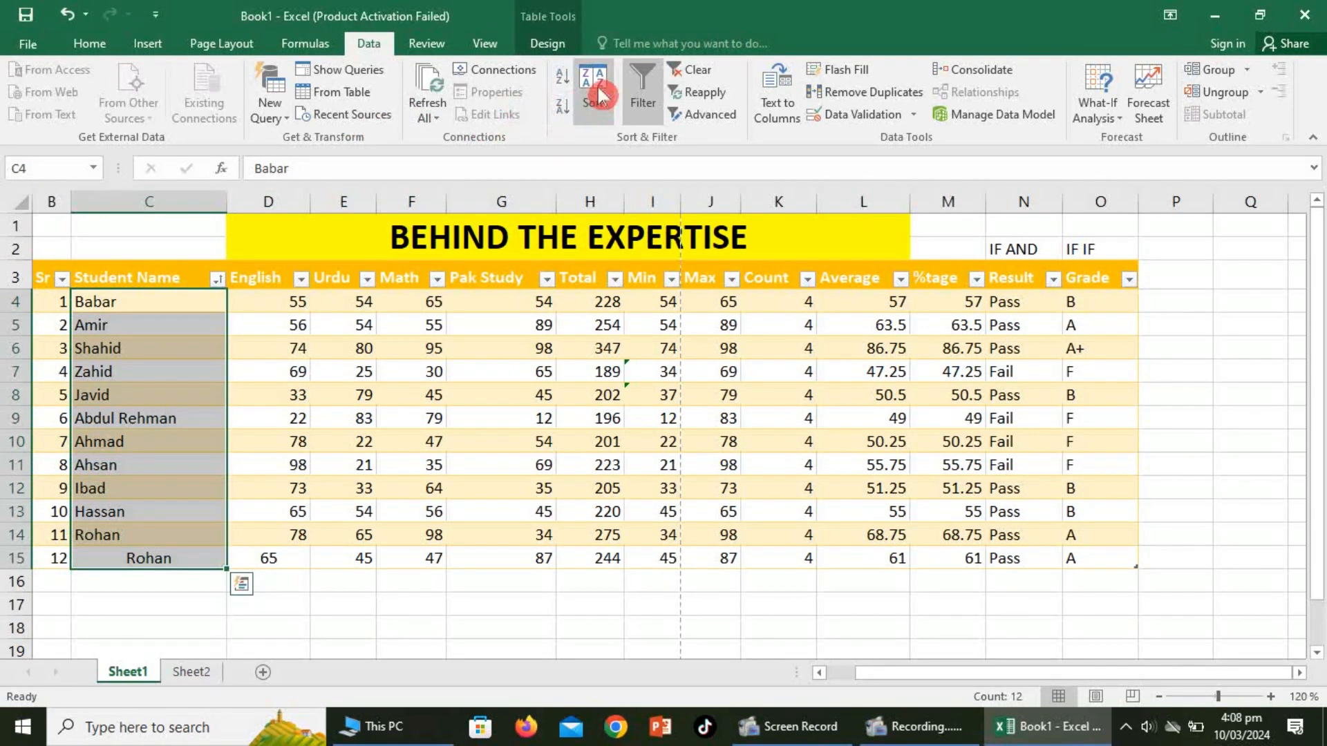
click(560, 86)
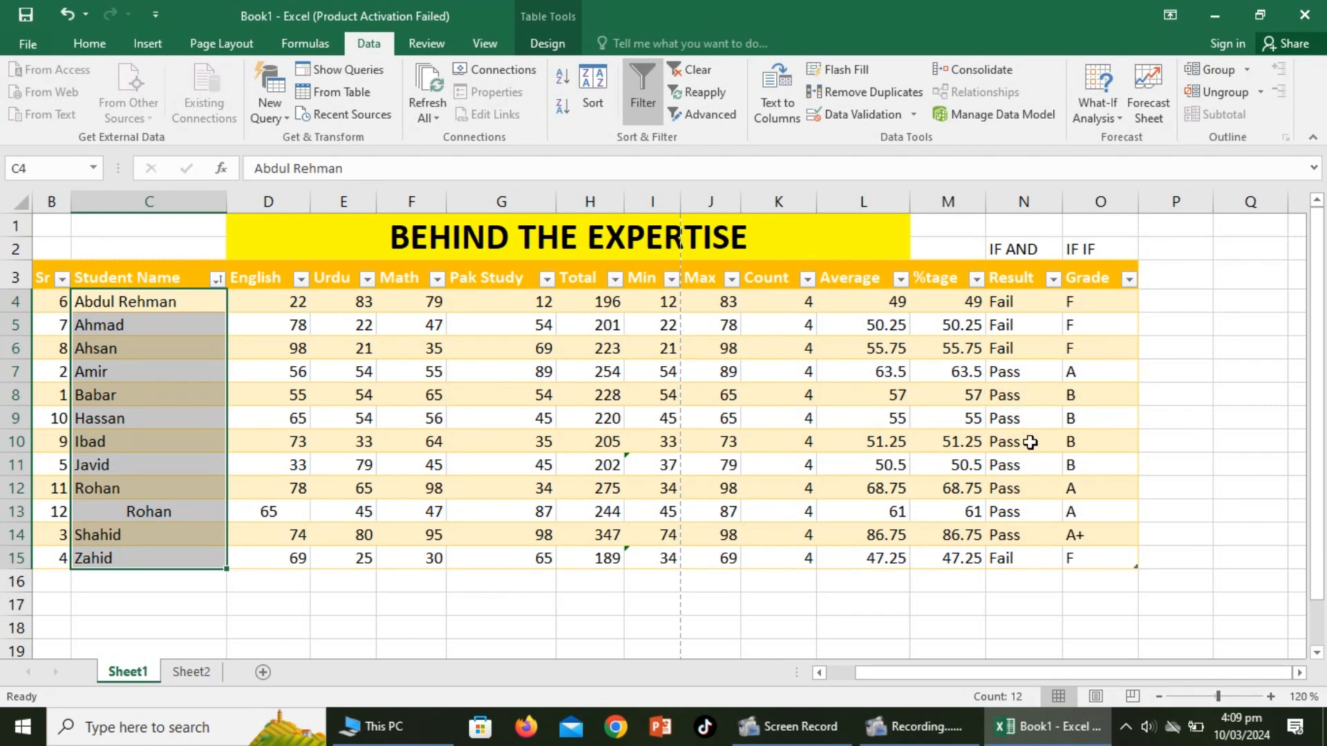
key(ctrl+z)
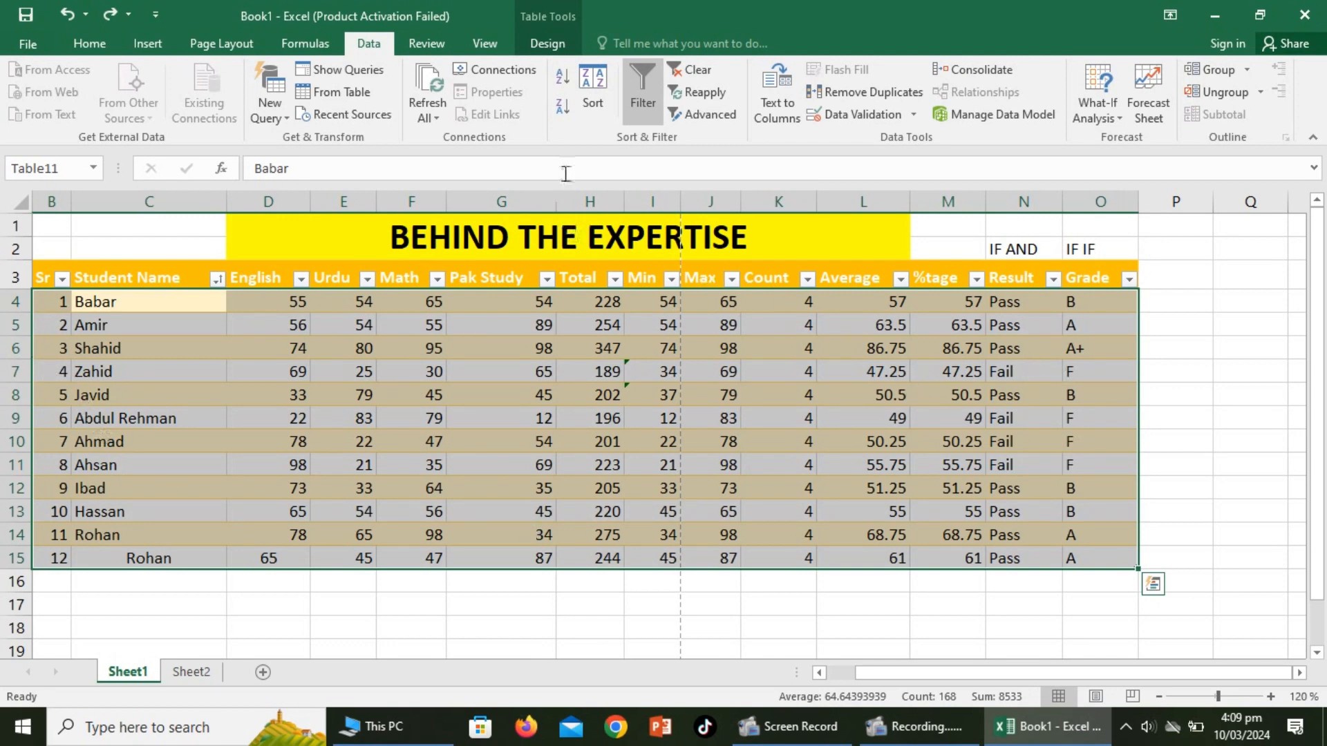
Sort the table by Student Name from A to Z, and re-sort it from Z to A
click(566, 80)
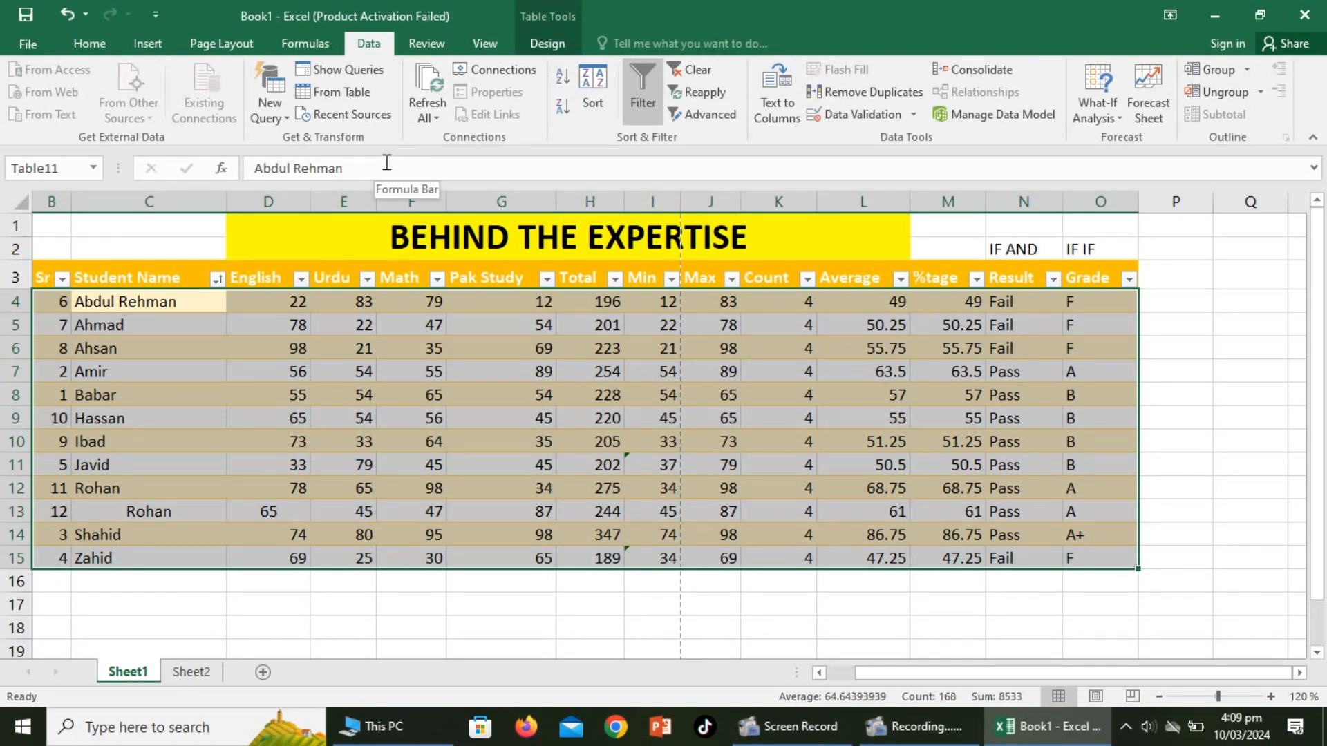
click(564, 105)
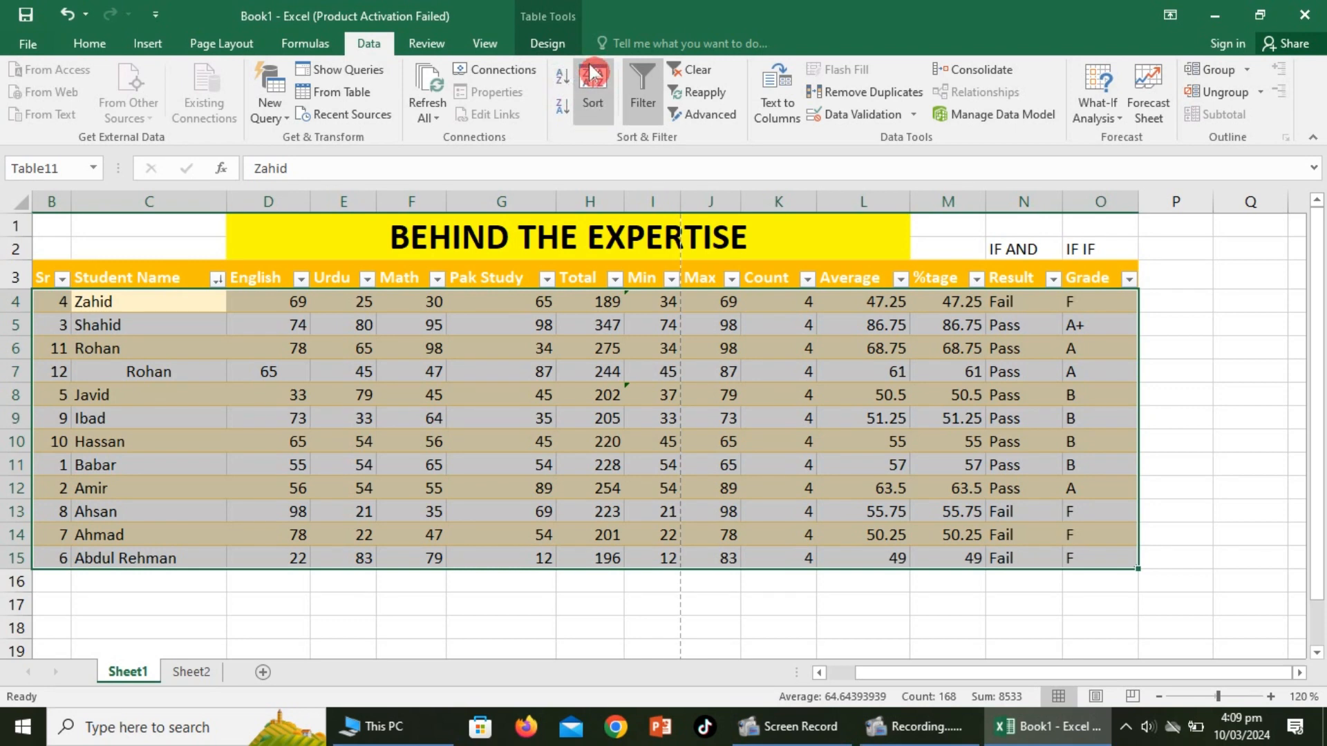
Custom-sort the marks table by Student Name on Values in A to Z order
click(588, 97)
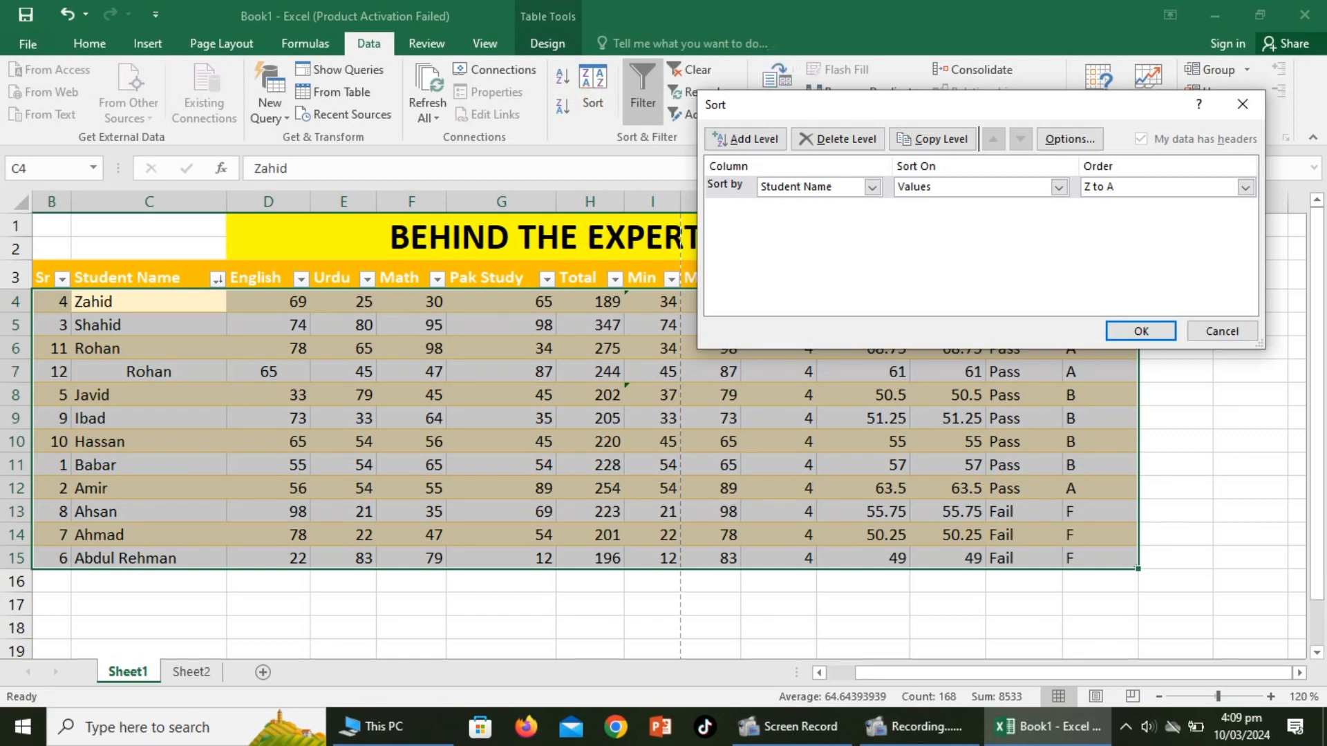
click(872, 188)
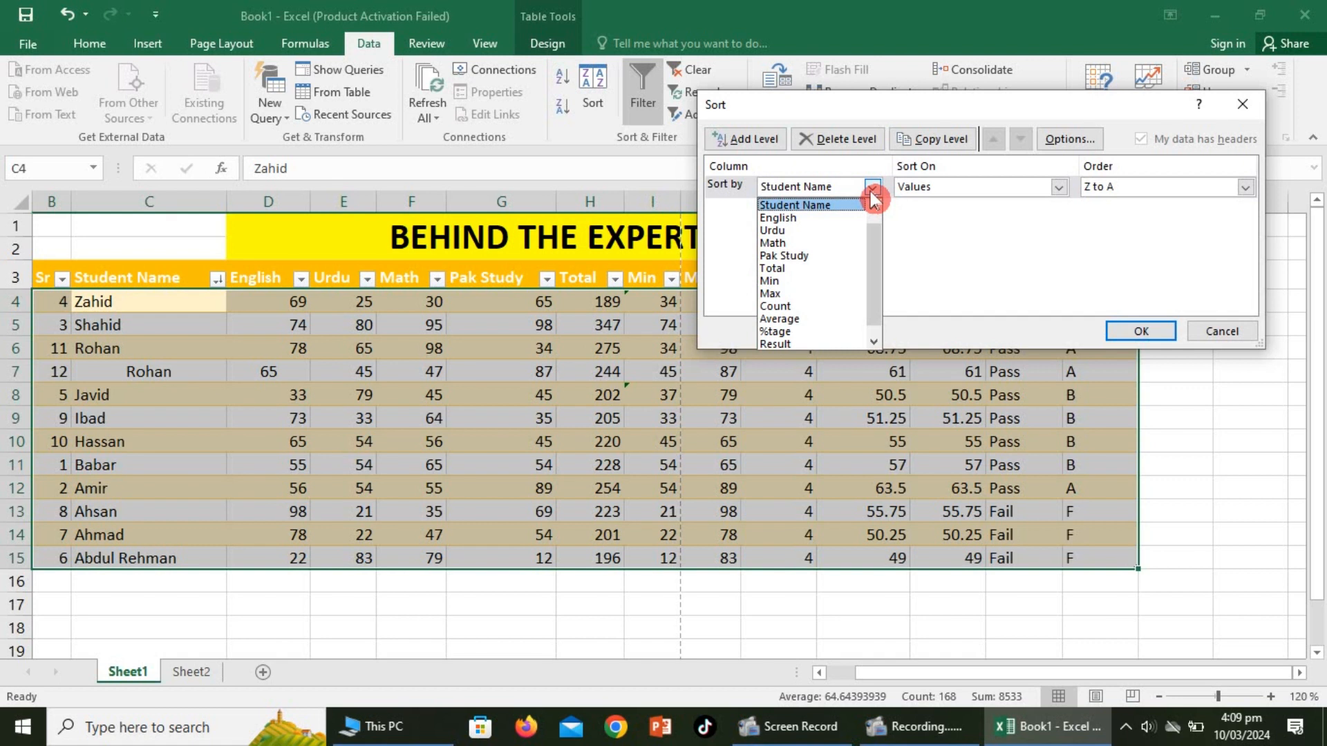
click(806, 203)
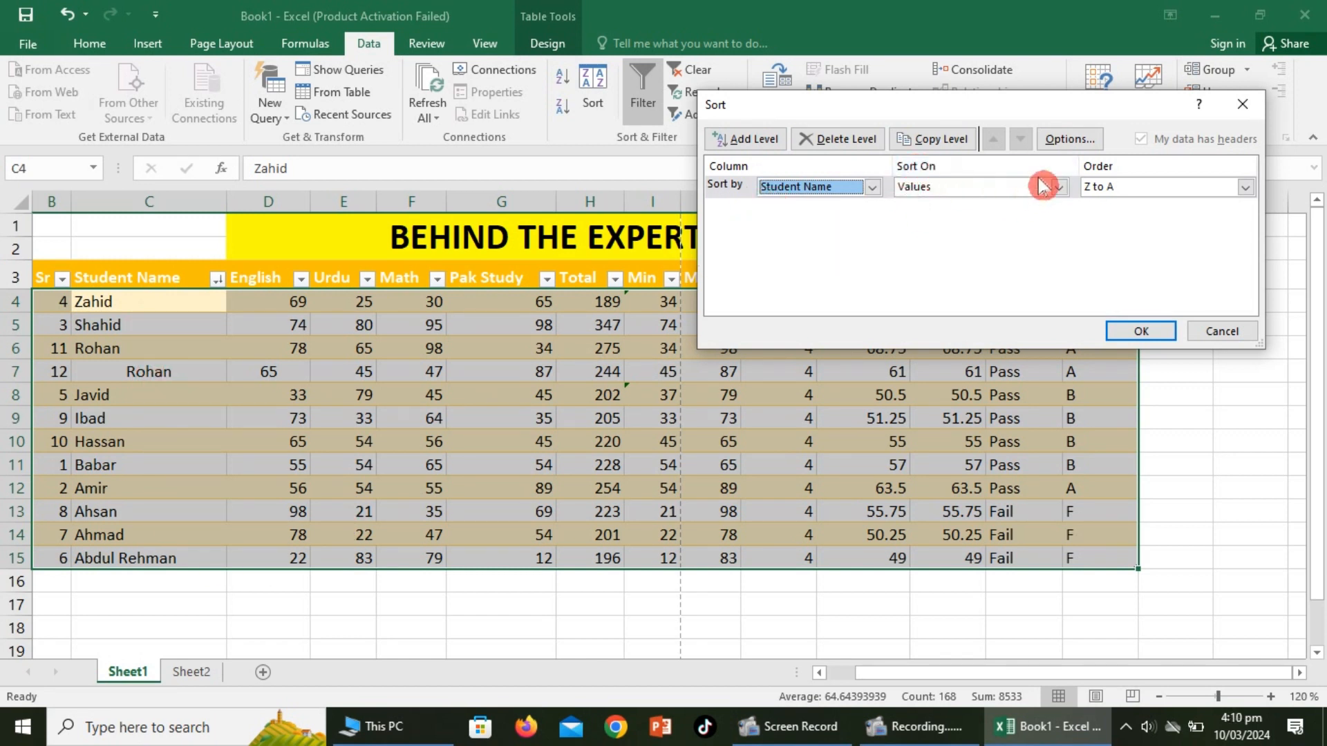
click(1059, 187)
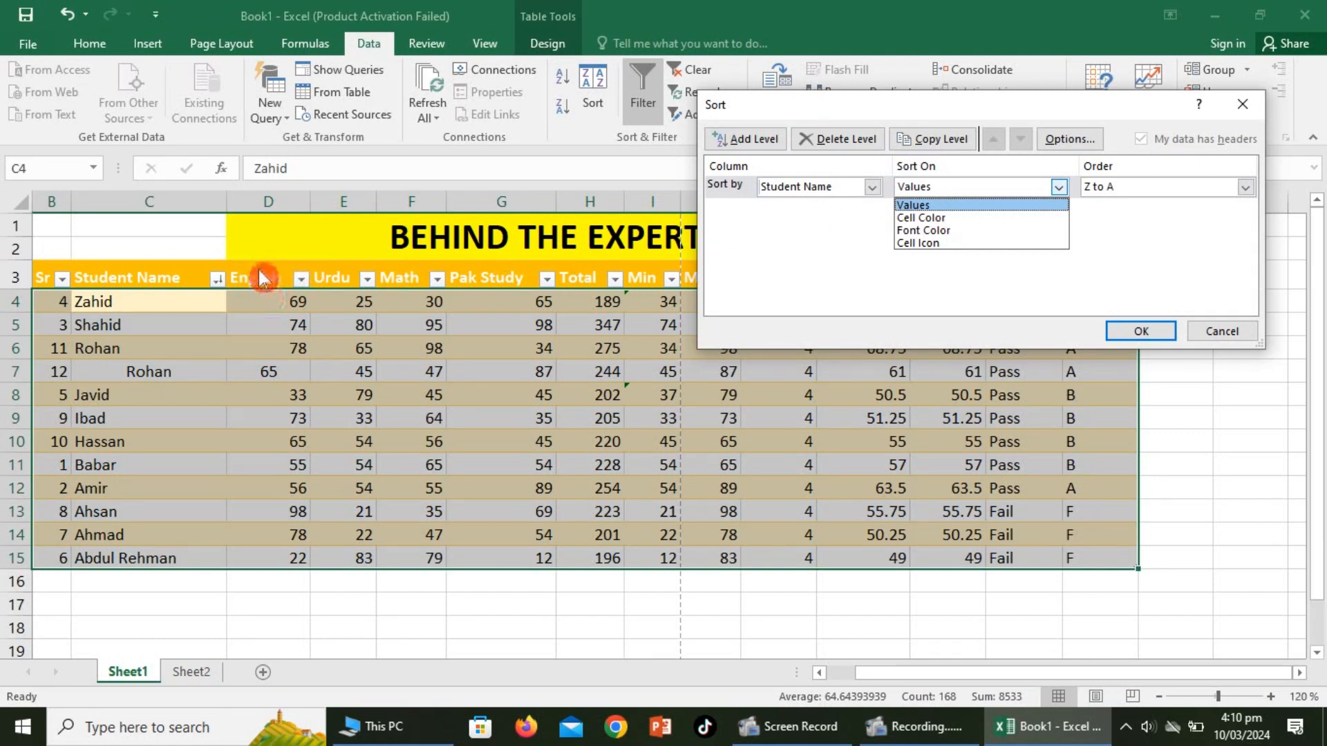
click(923, 206)
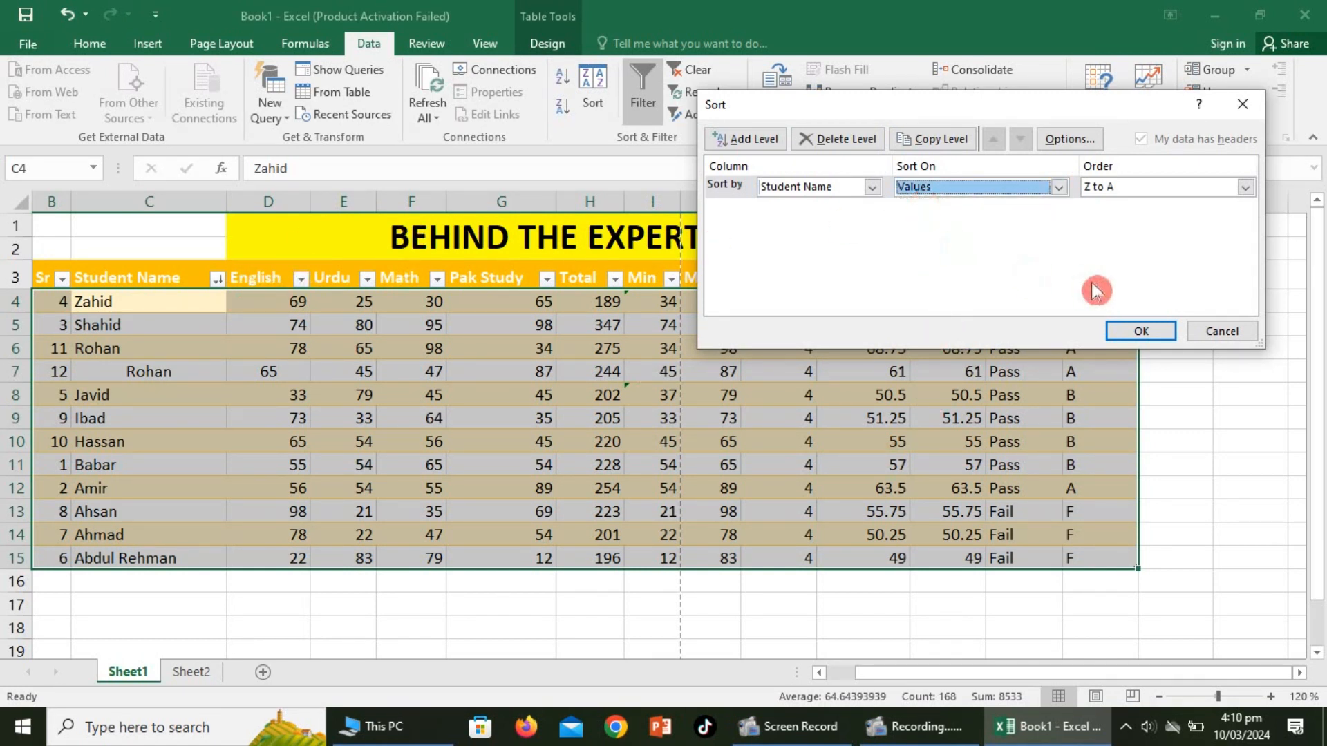
click(1246, 187)
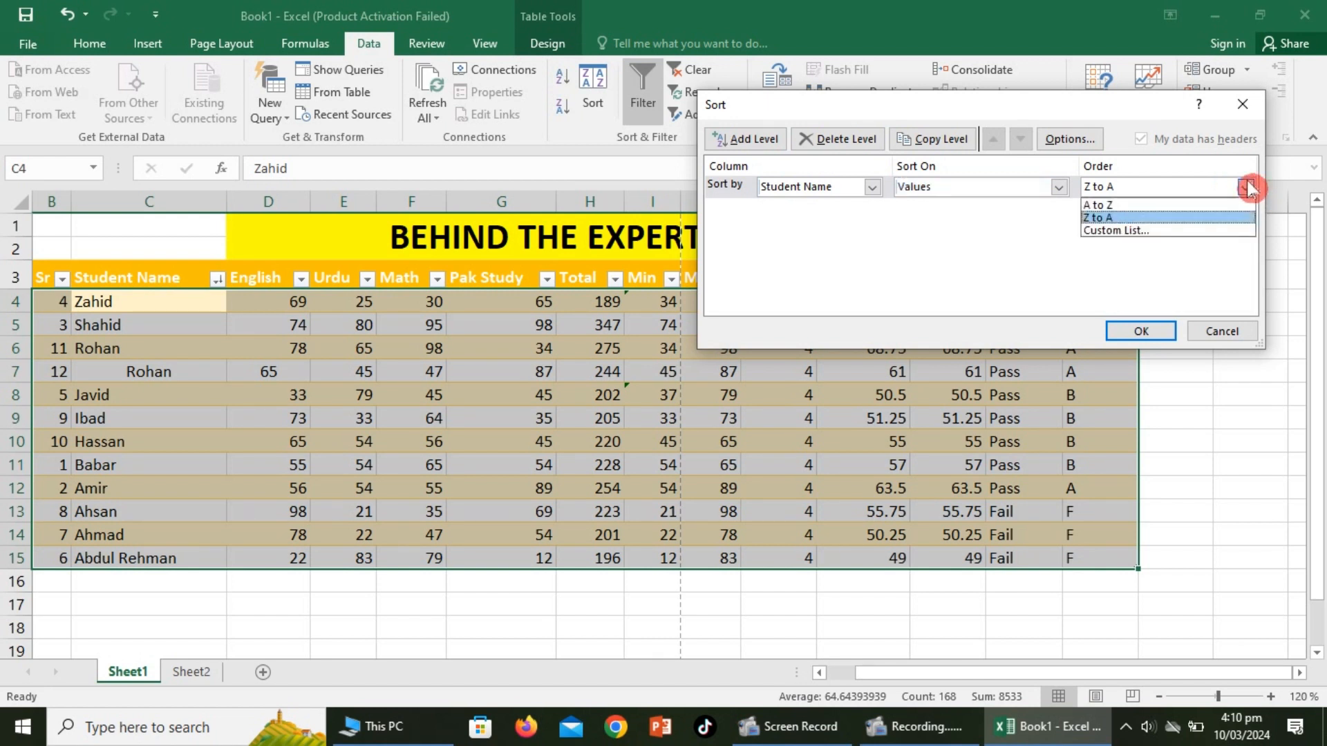
click(1099, 205)
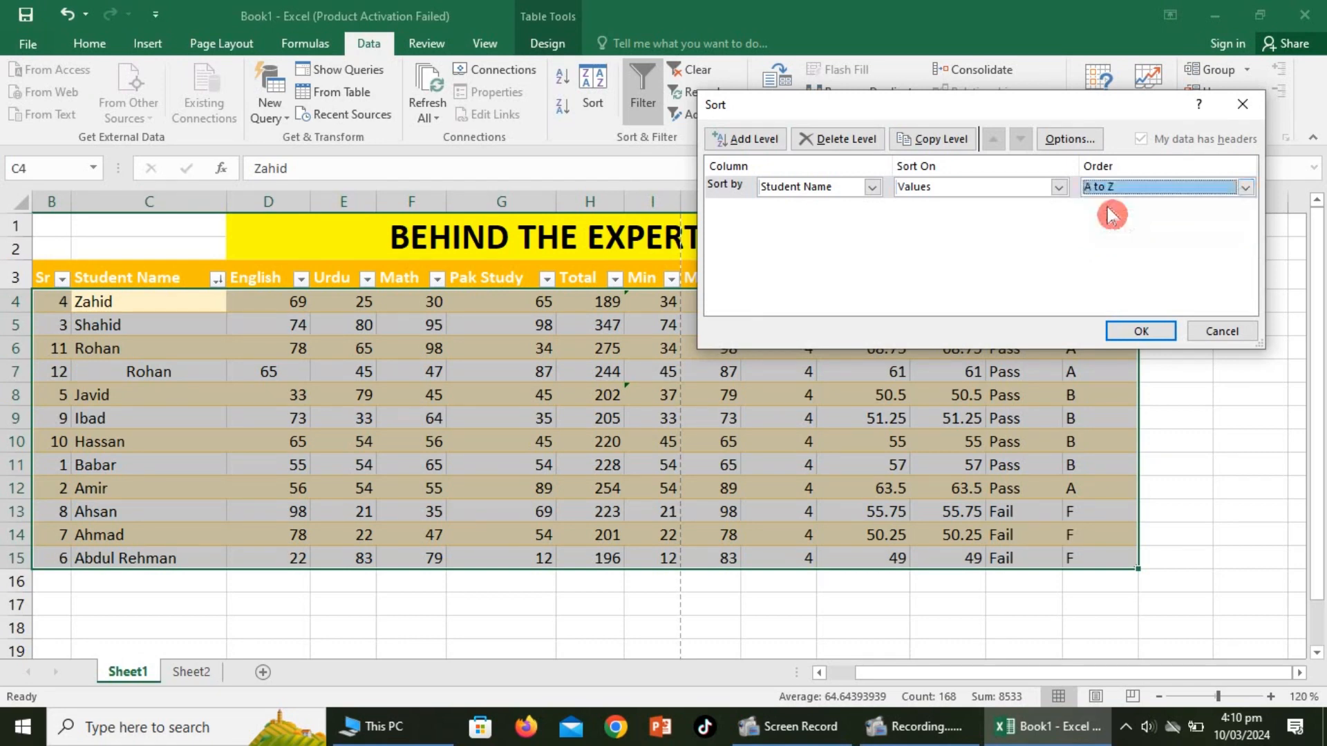
click(1144, 331)
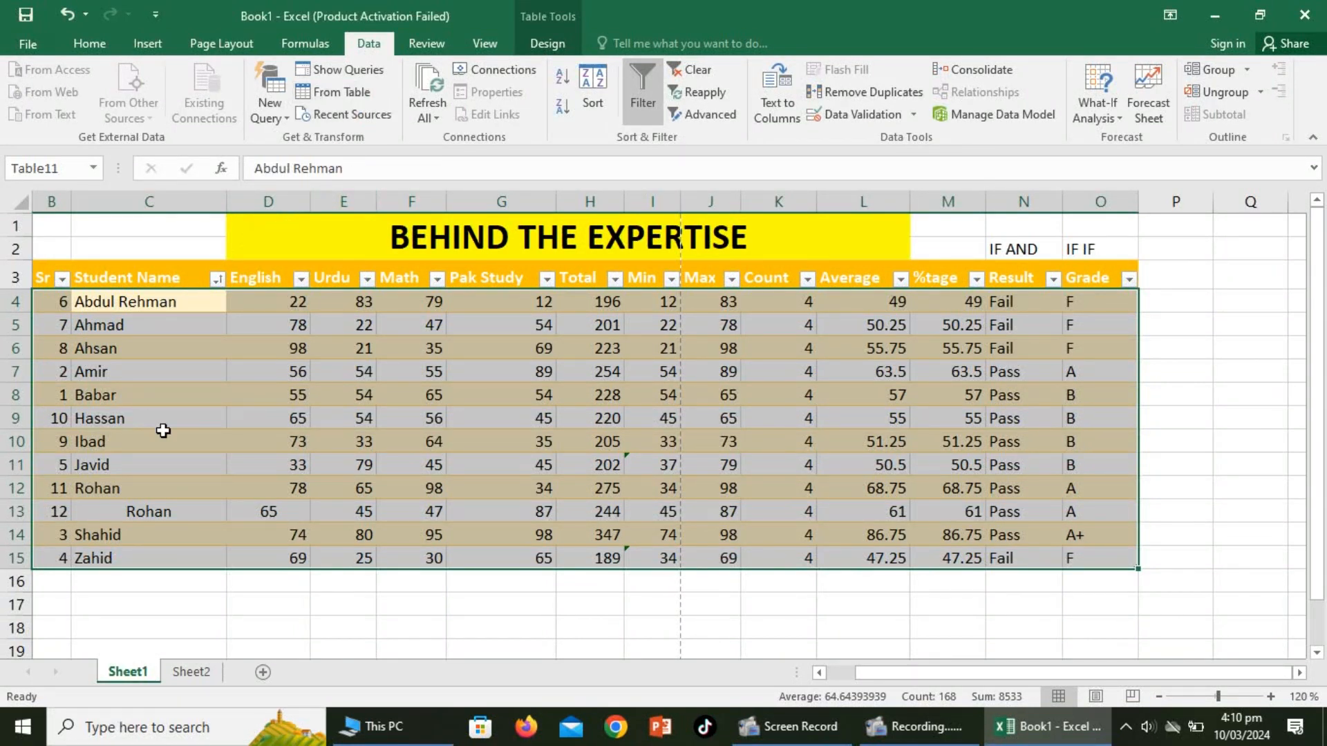
Custom-sort the marks table by the %tage column on Values from Largest to Smallest, and deselect the table
click(592, 89)
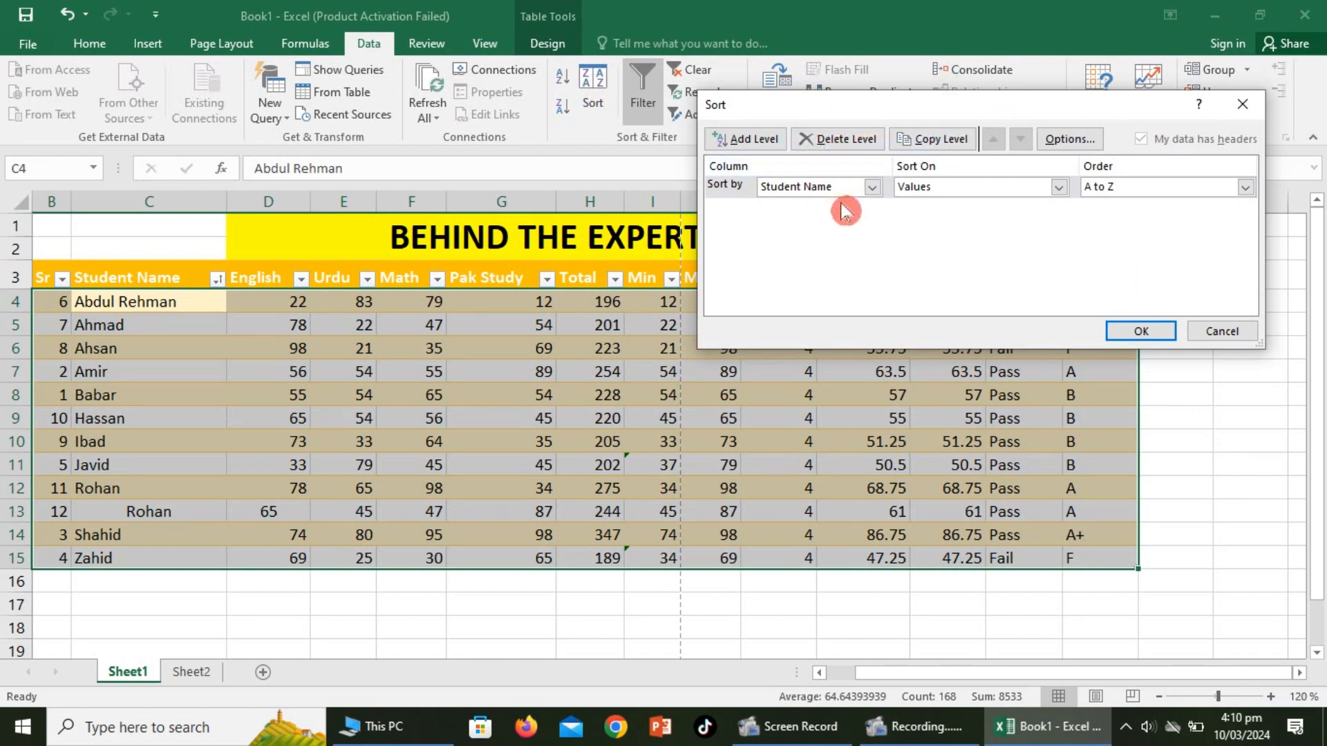
click(864, 190)
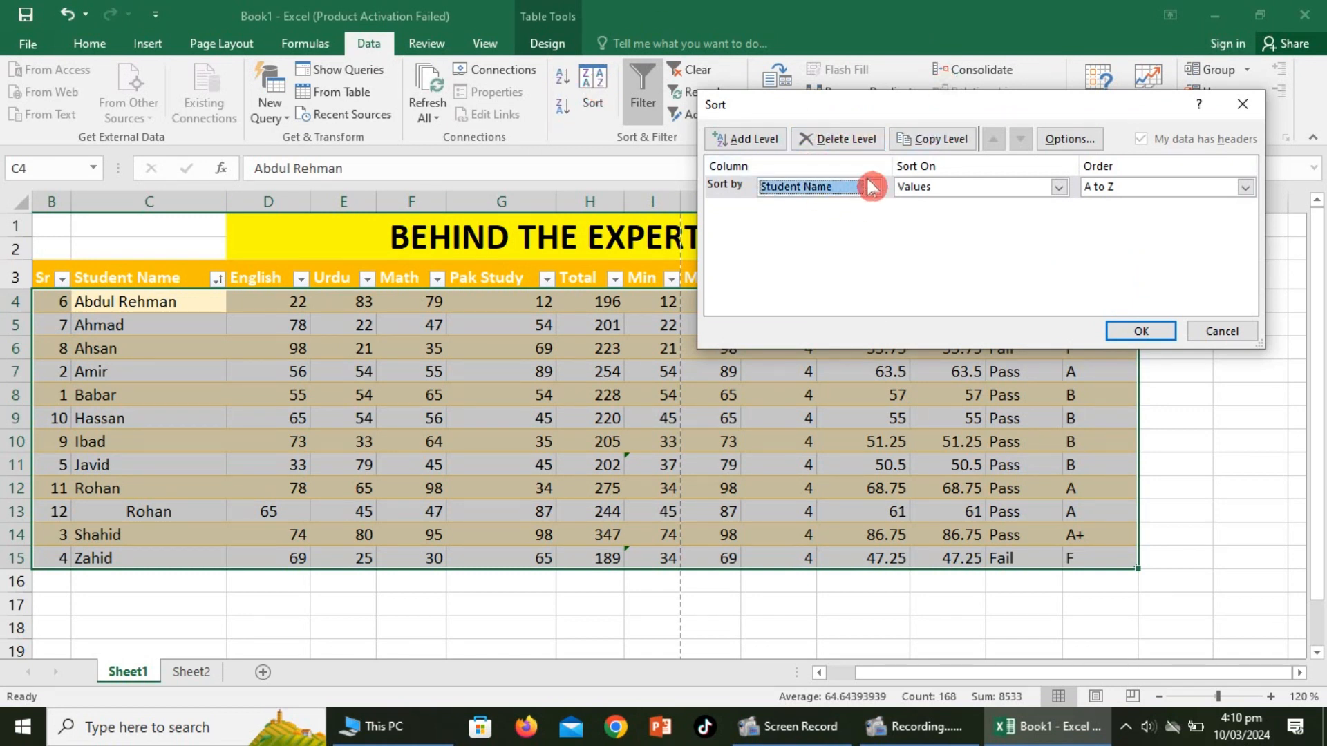
click(875, 188)
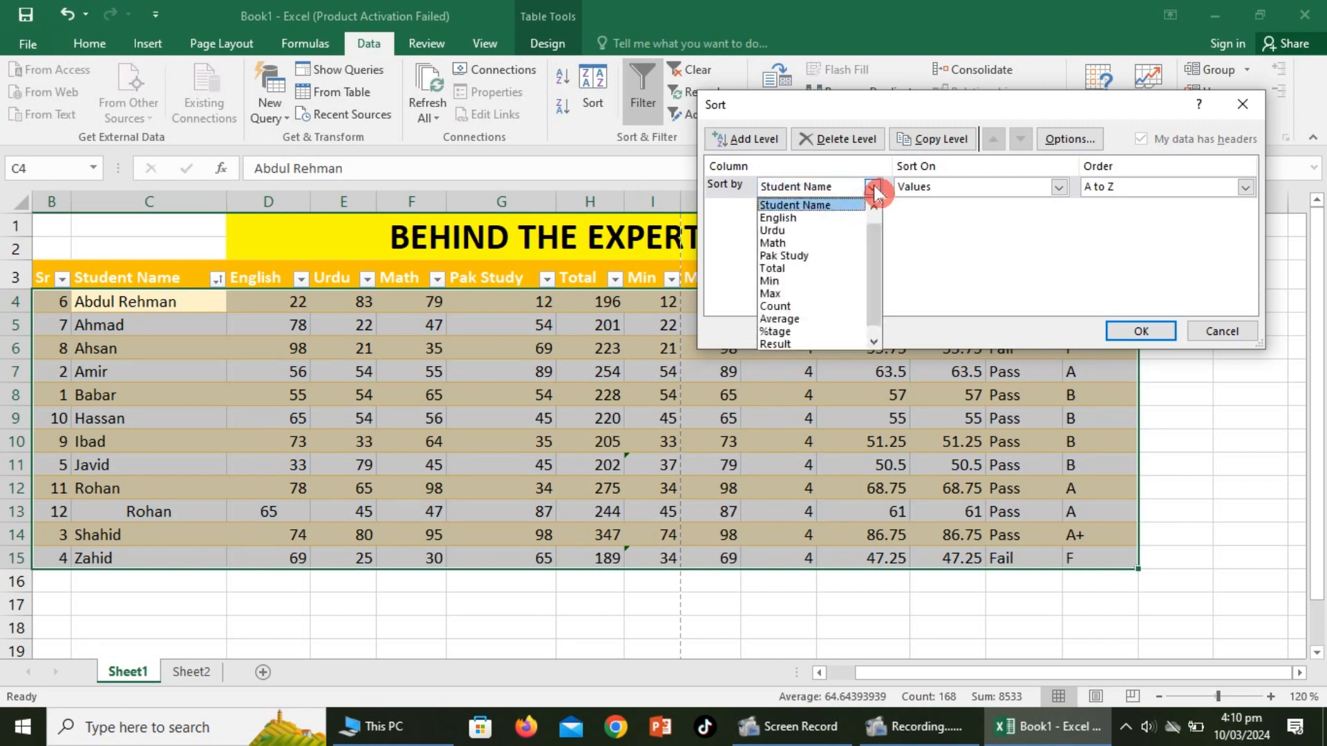
click(779, 344)
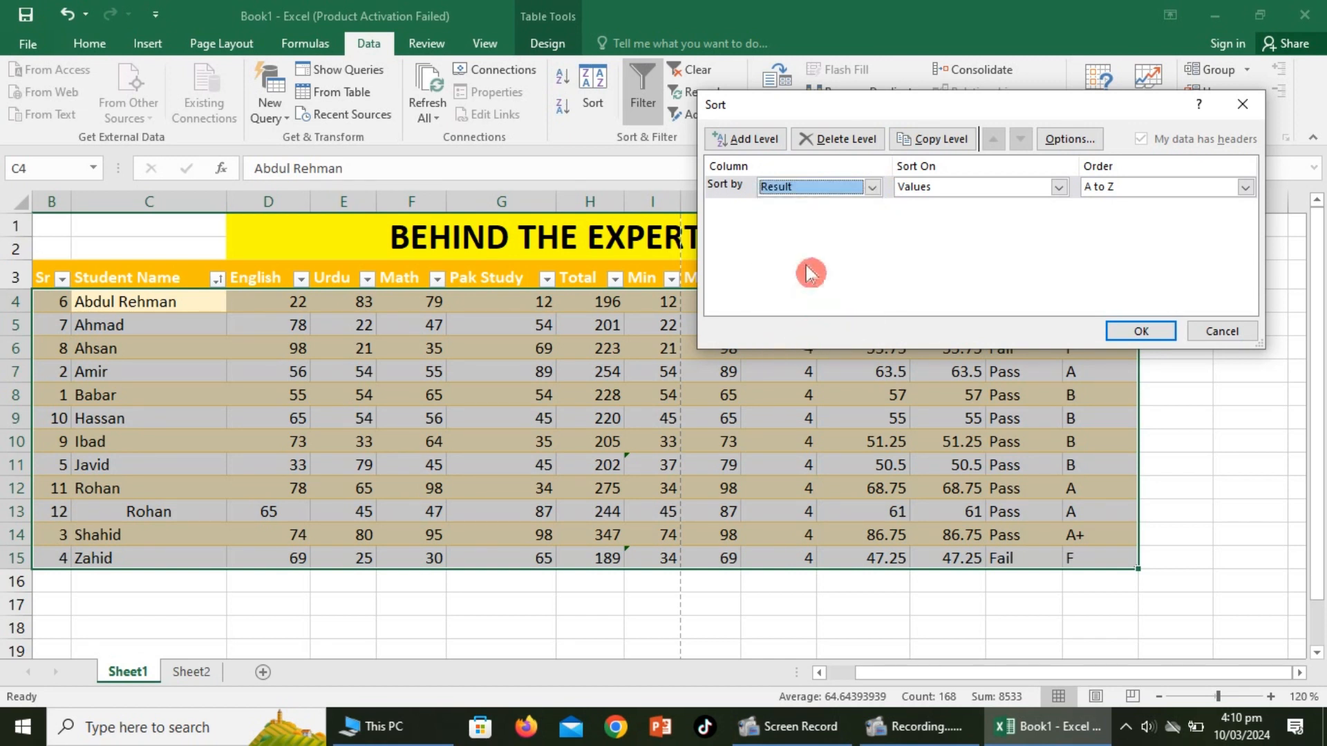
click(871, 187)
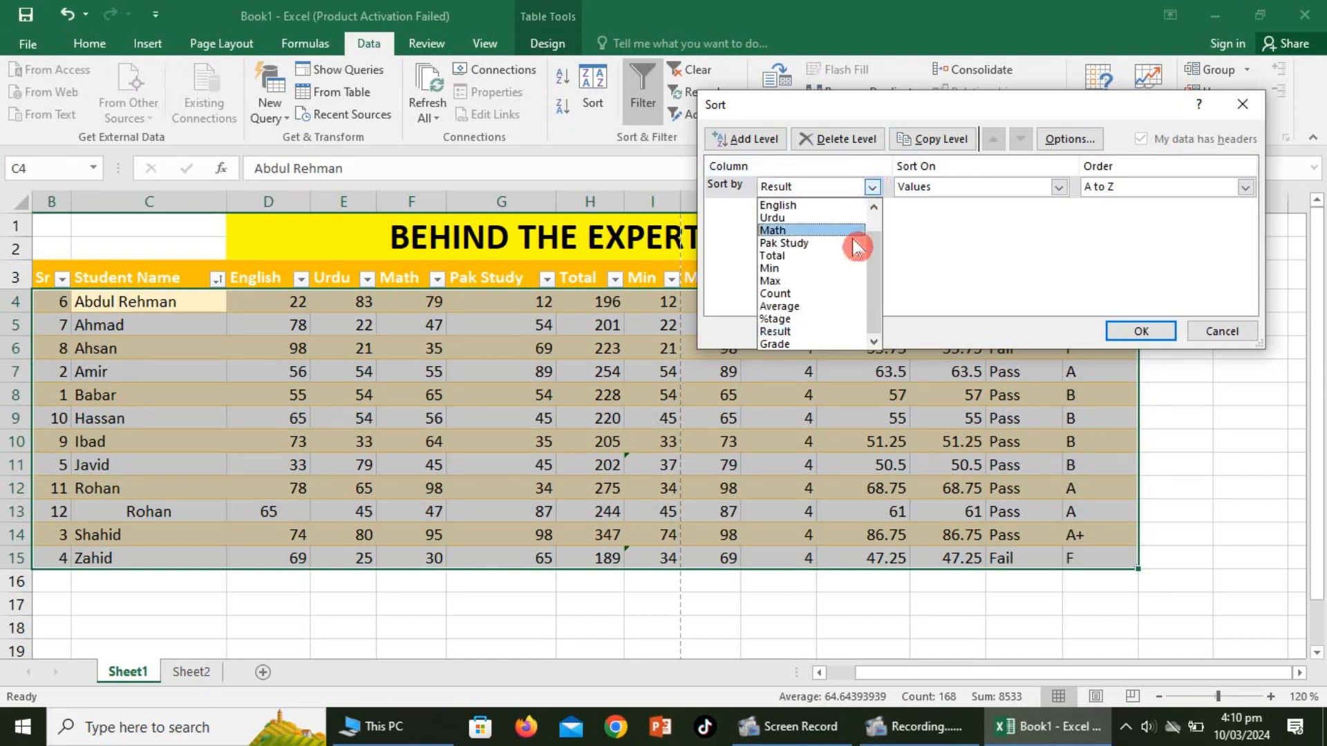
click(802, 319)
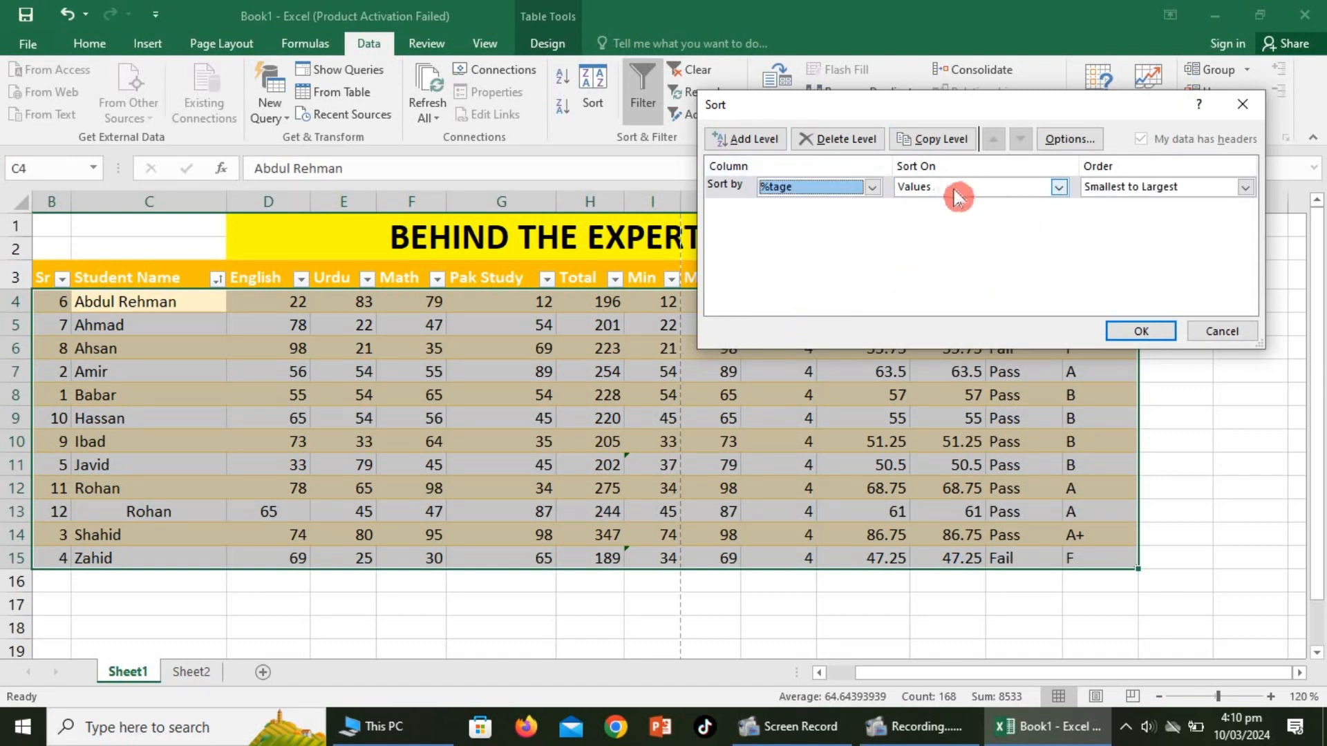
click(1244, 193)
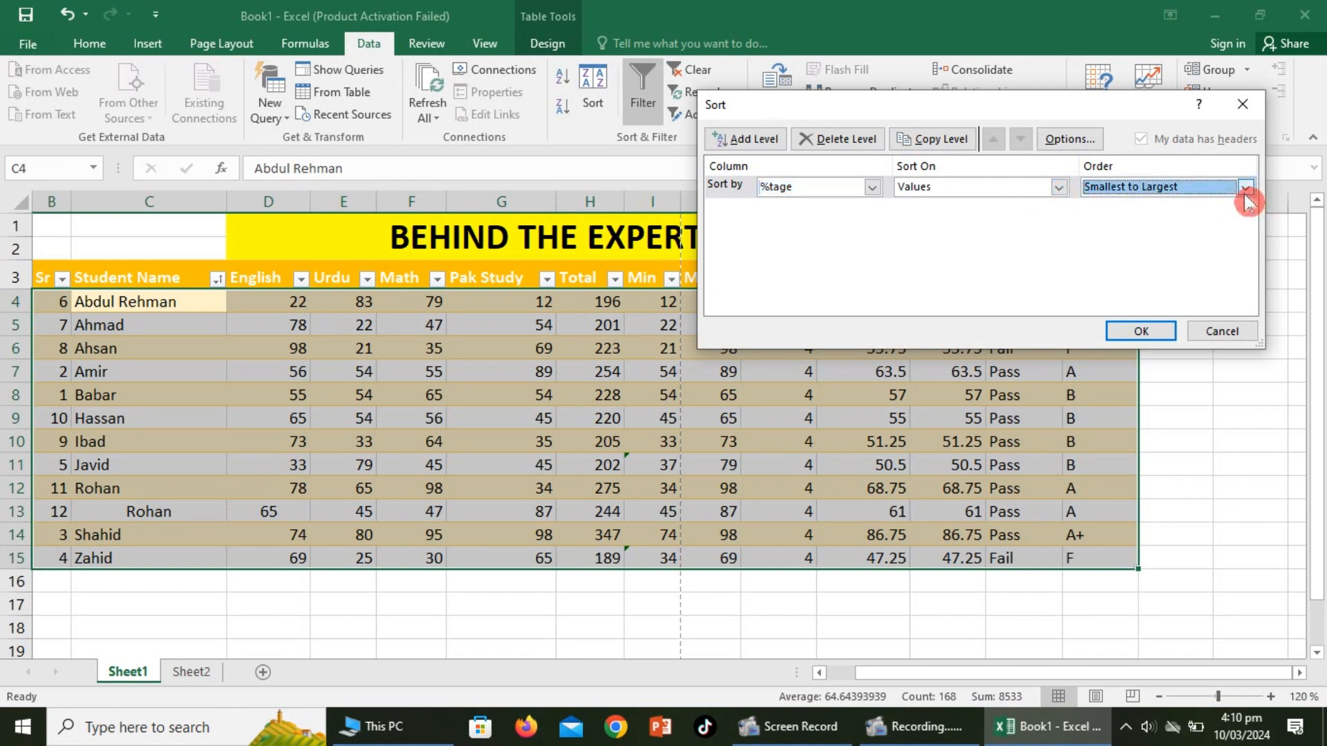
click(1245, 192)
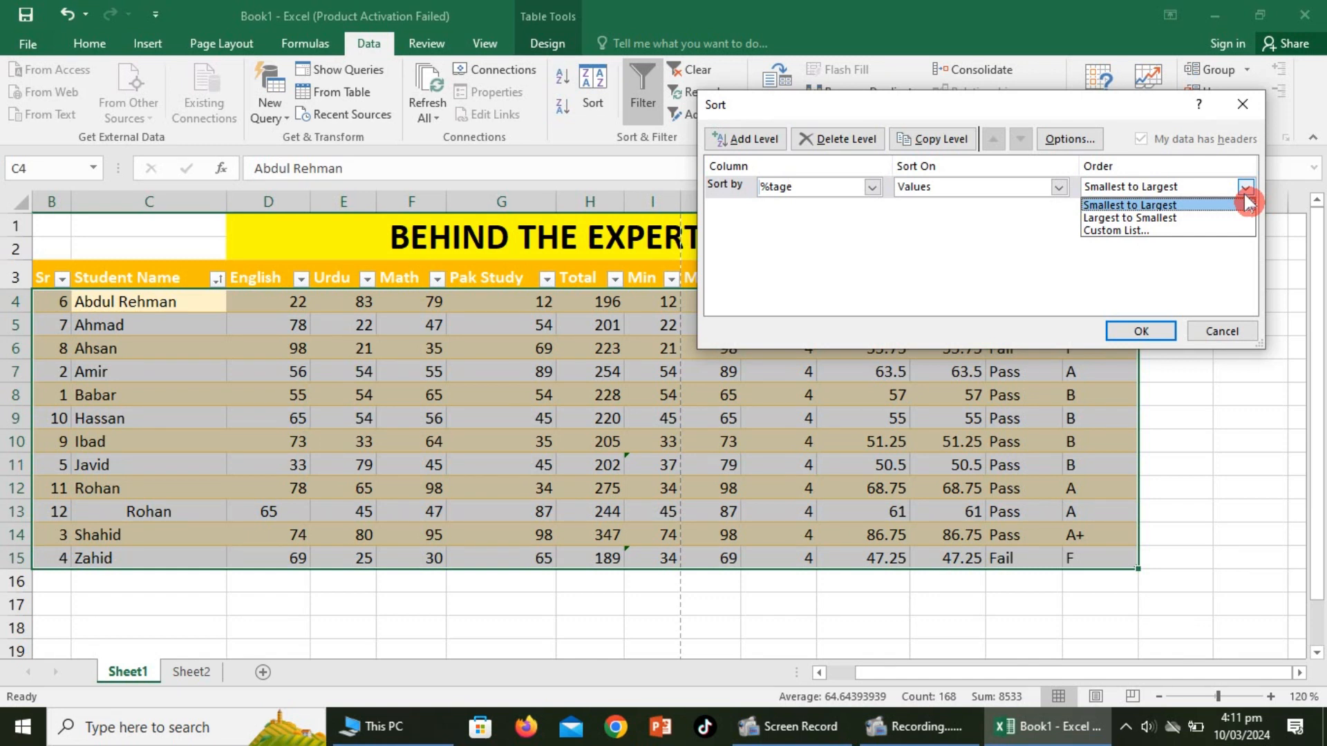
click(1142, 220)
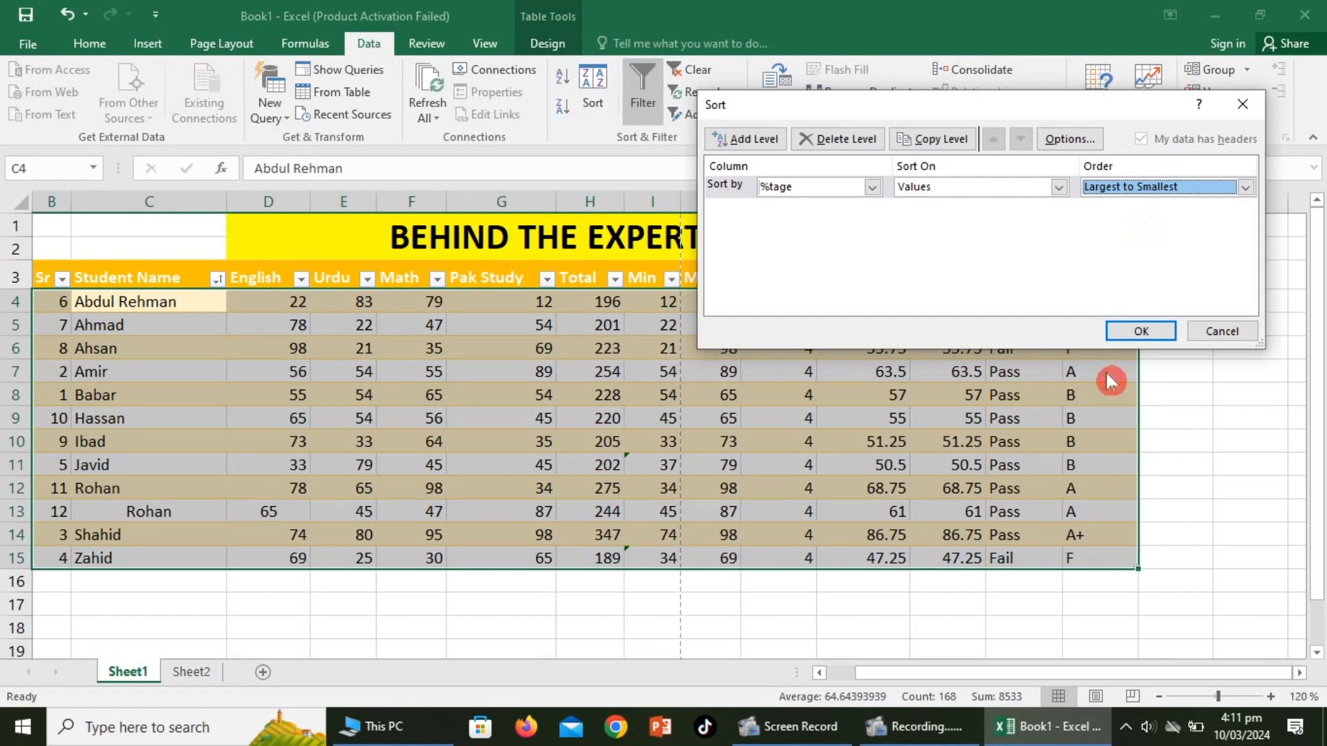
click(1142, 332)
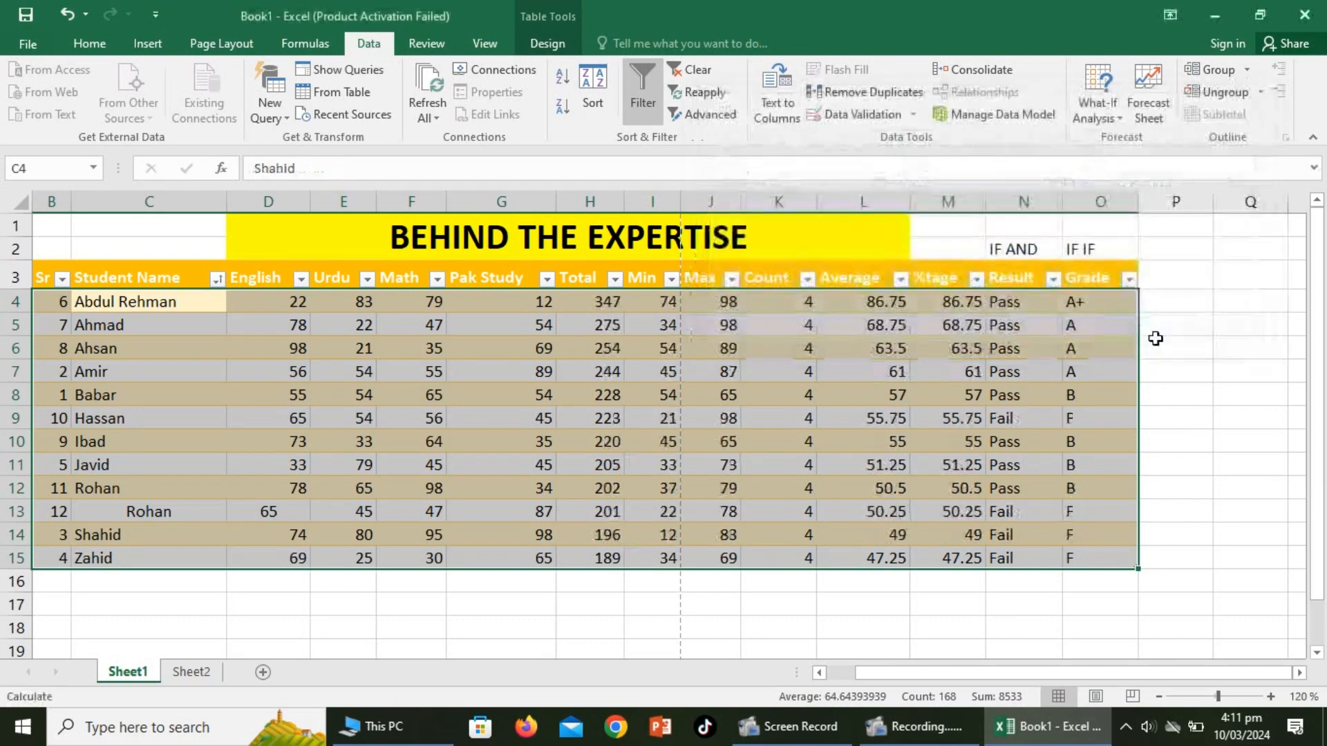
click(1158, 346)
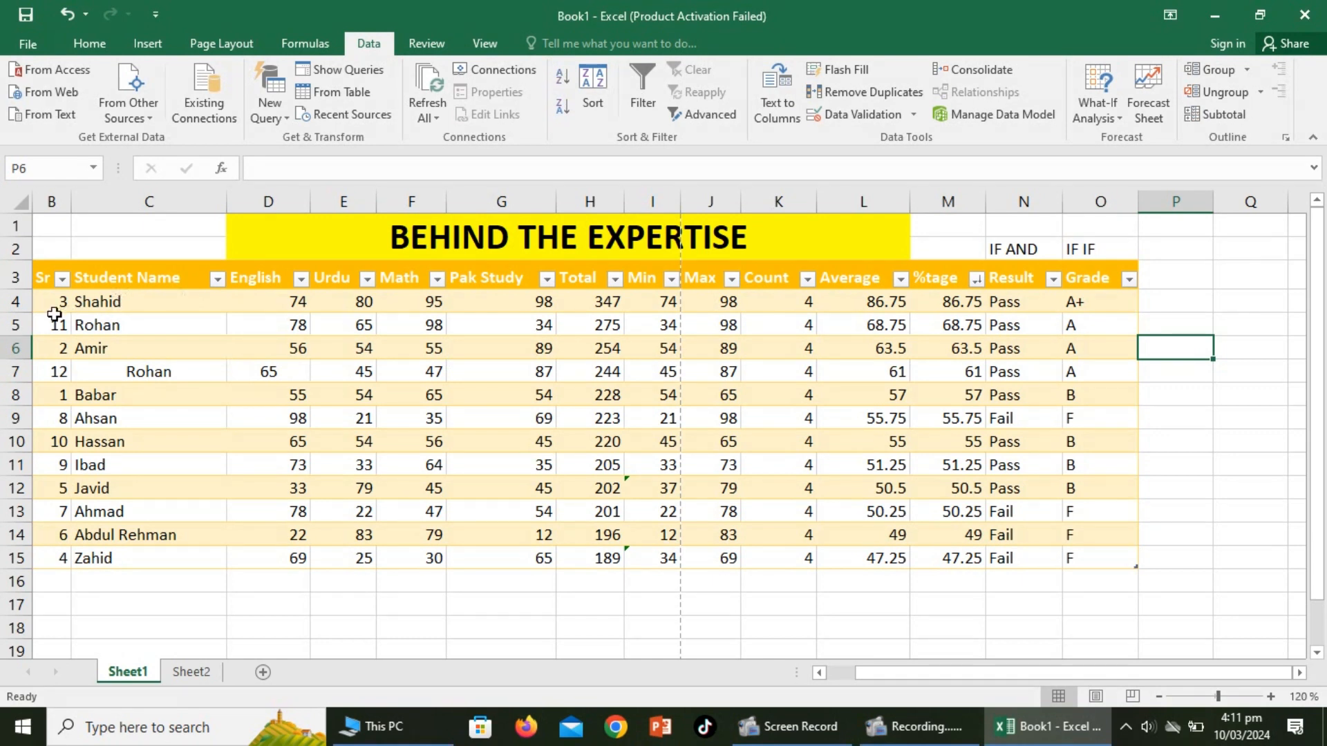